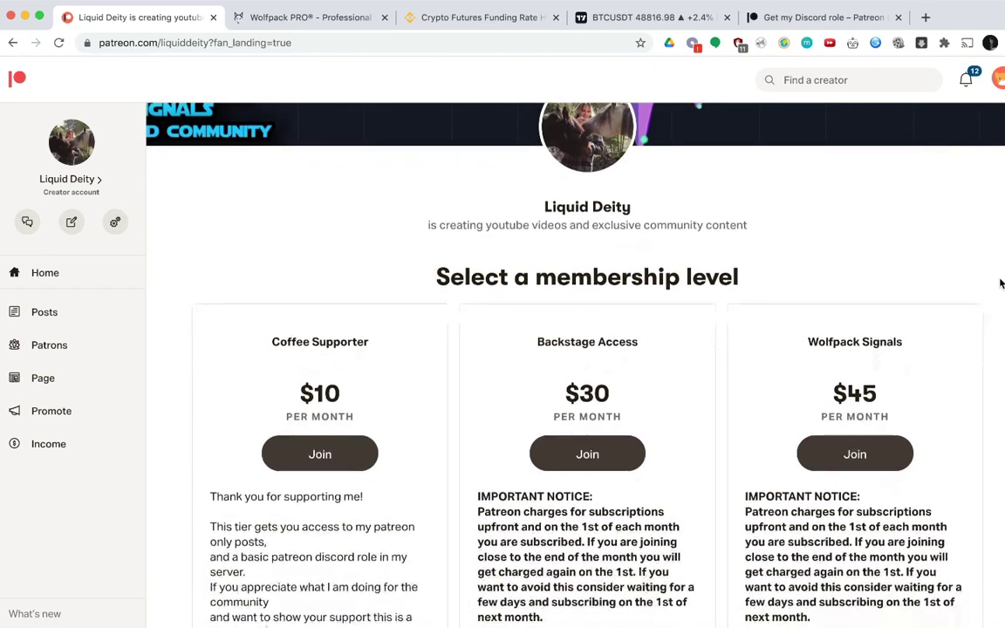
Review the benefits of the Coffee Supporter, Backstage Access and Wolfpack Signals membership tiers on the Patreon page.
scroll(1001, 284, "down", 2)
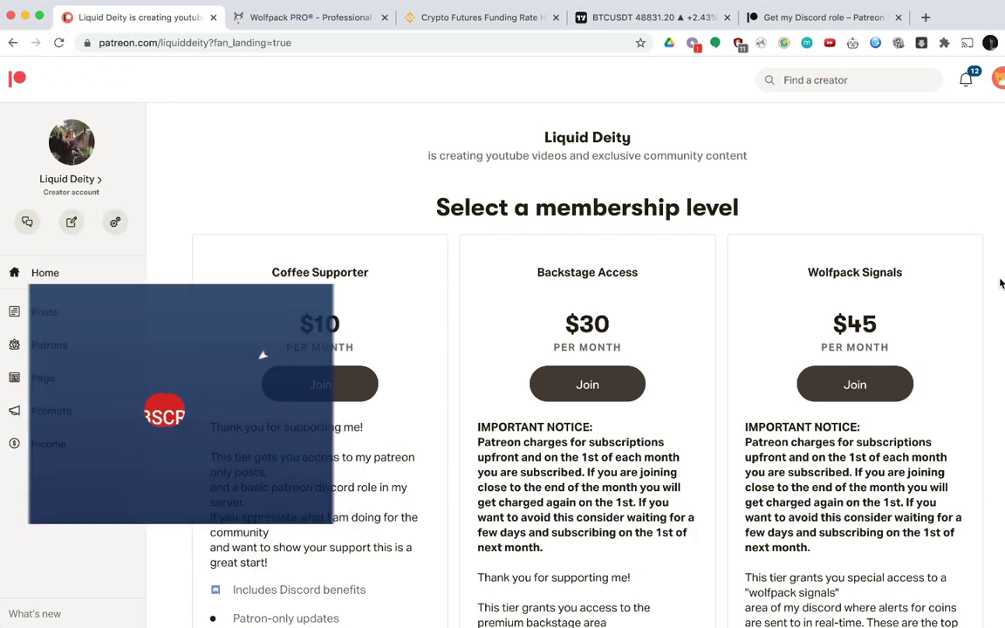
scroll(1001, 282, "down", 5)
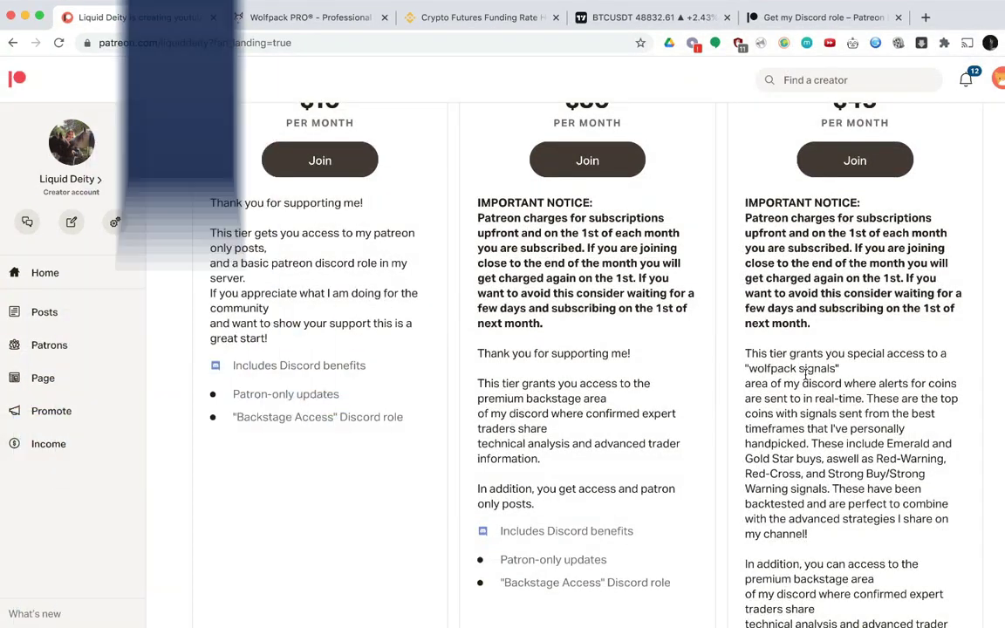
left_click_drag(746, 354, 853, 474)
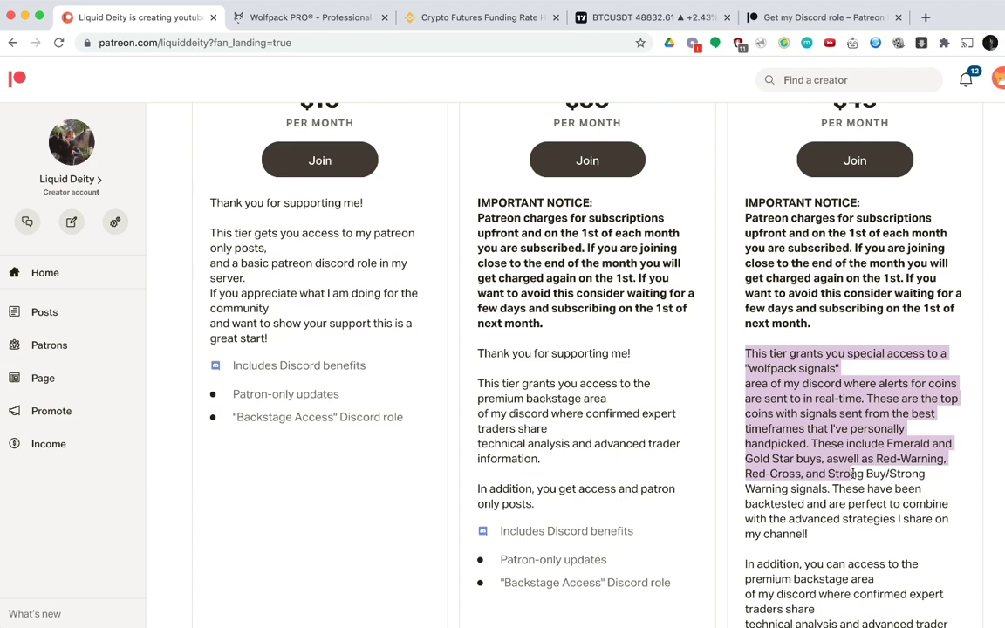
left_click(853, 474)
scroll(853, 474, "down", 1)
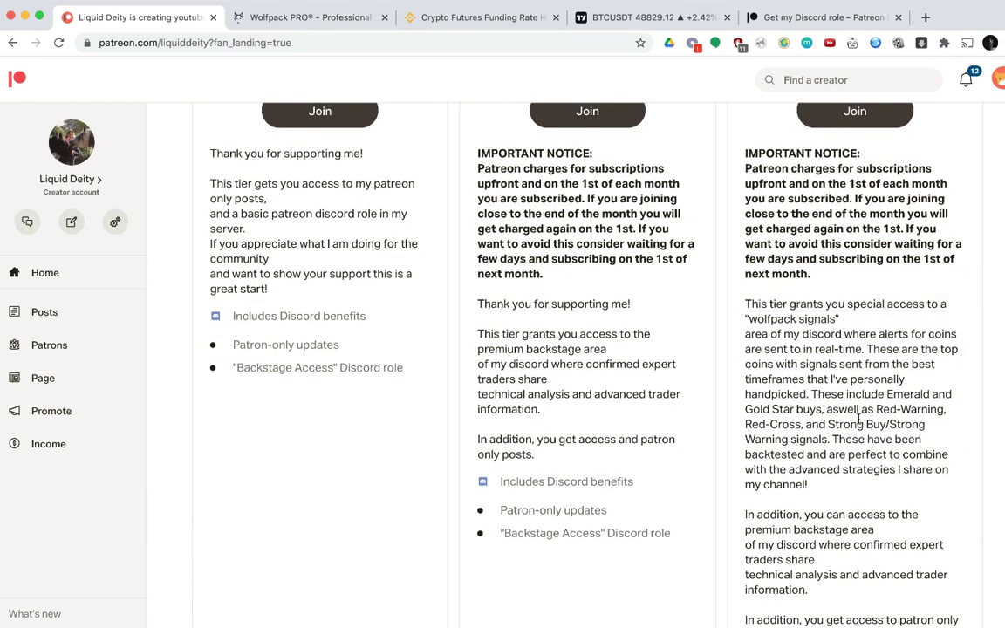
scroll(859, 418, "down", 3)
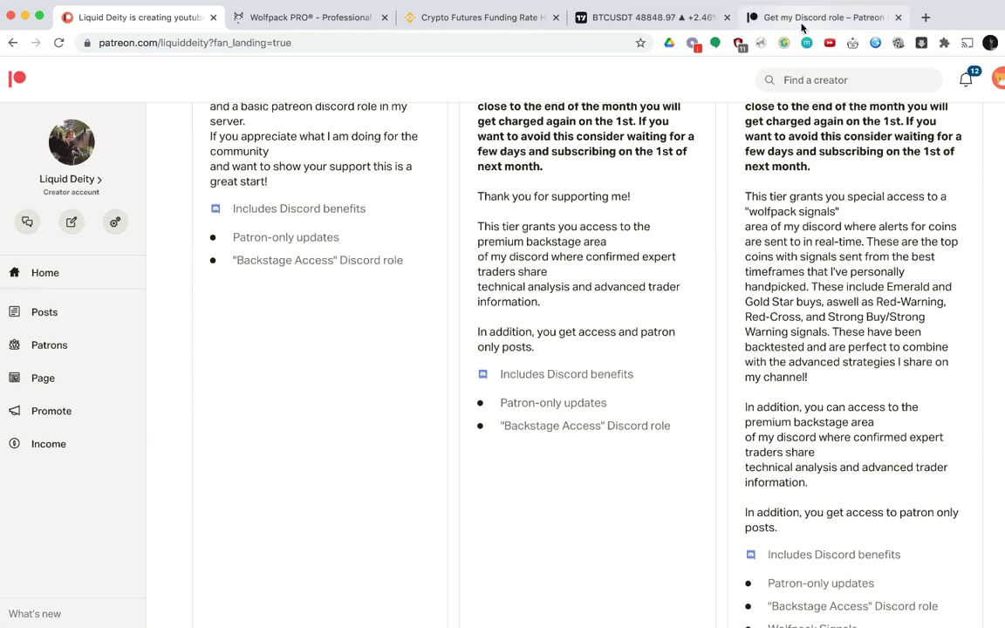
Bring up the Get my Discord role help article and read how to connect a Discord account to Patreon.
left_click(802, 19)
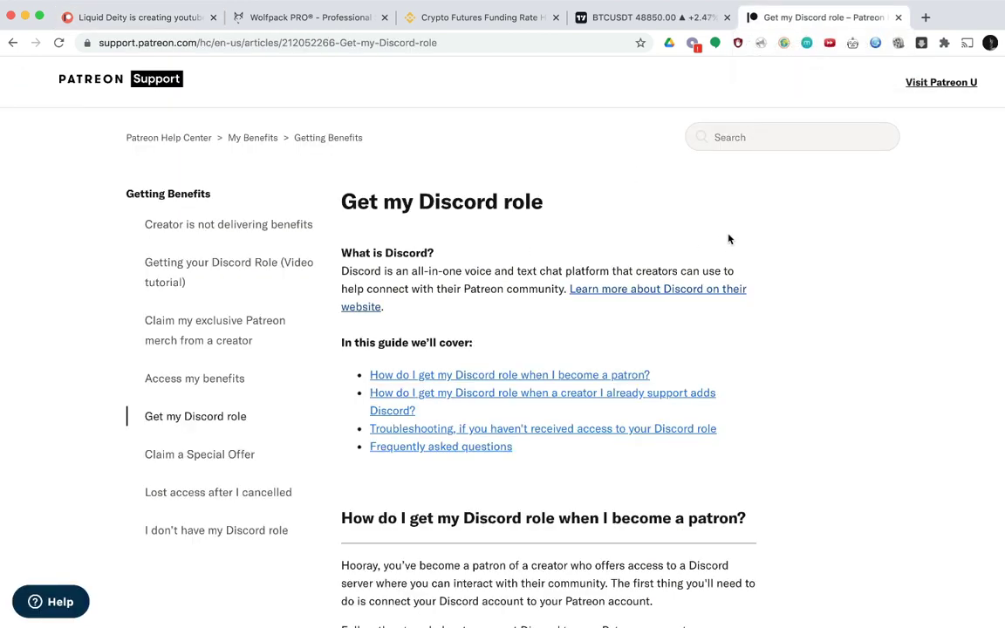
scroll(469, 192, "down", 5)
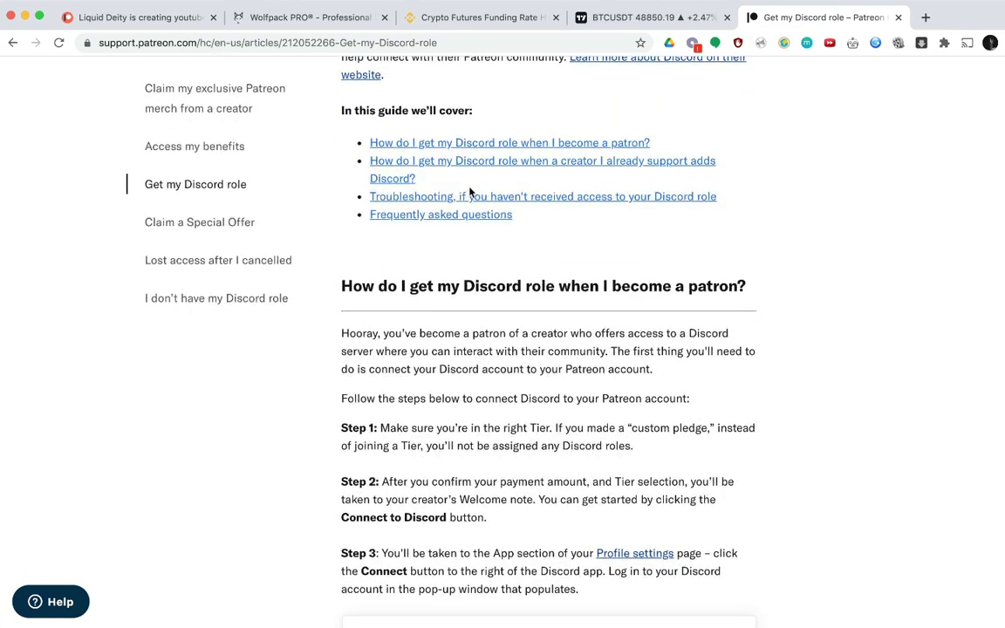
scroll(469, 192, "down", 5)
scroll(469, 192, "down", 4)
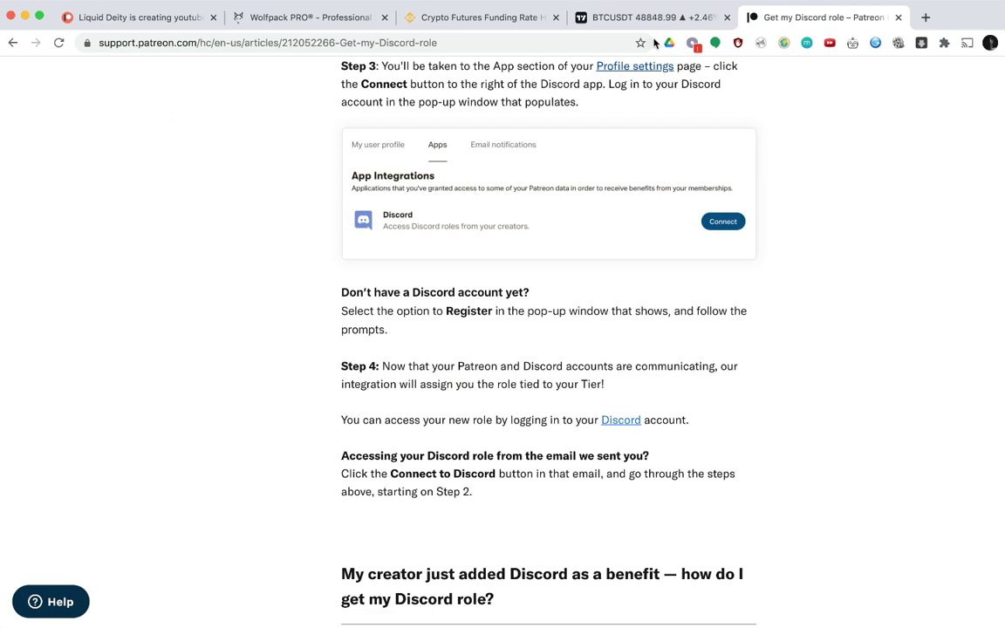
Switch to Discord and read the available main and alt signals and the how-it-works note in the signals-group-details channel.
left_click(610, 18)
key("super+Tab")
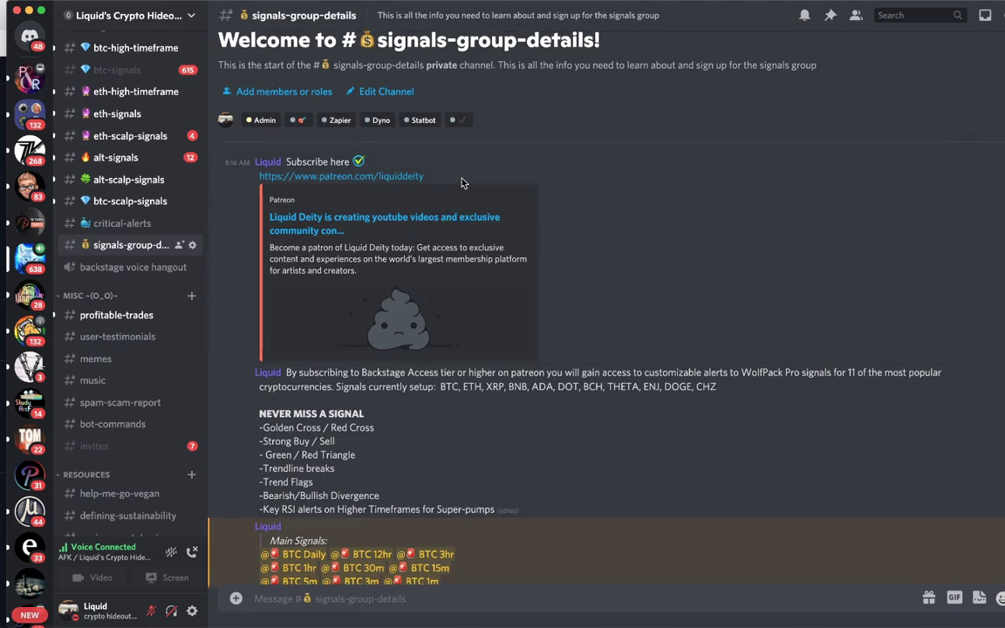
scroll(463, 183, "down", 4)
scroll(419, 201, "down", 3)
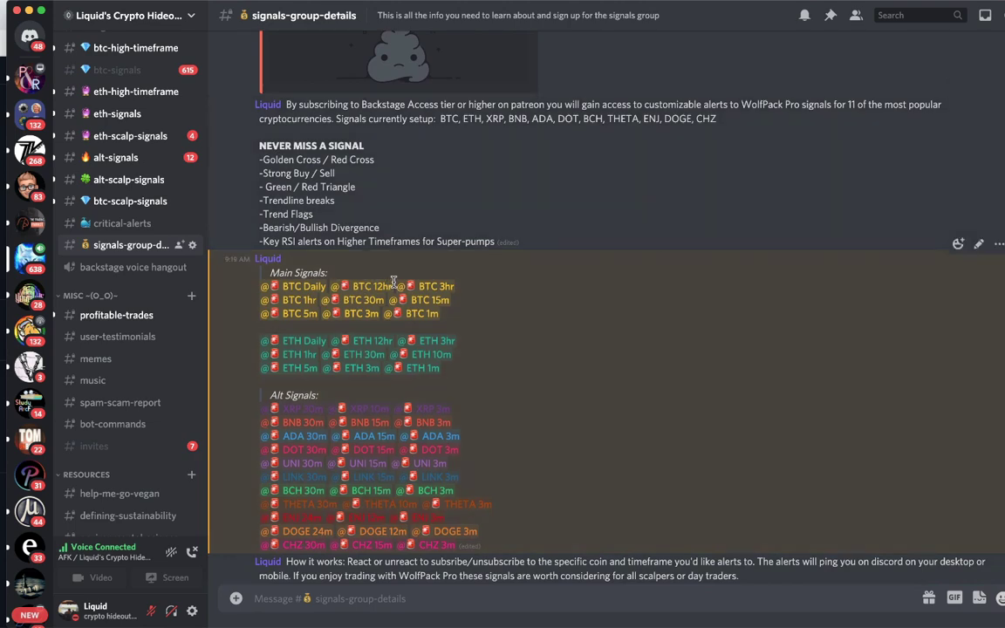
scroll(349, 240, "down", 3)
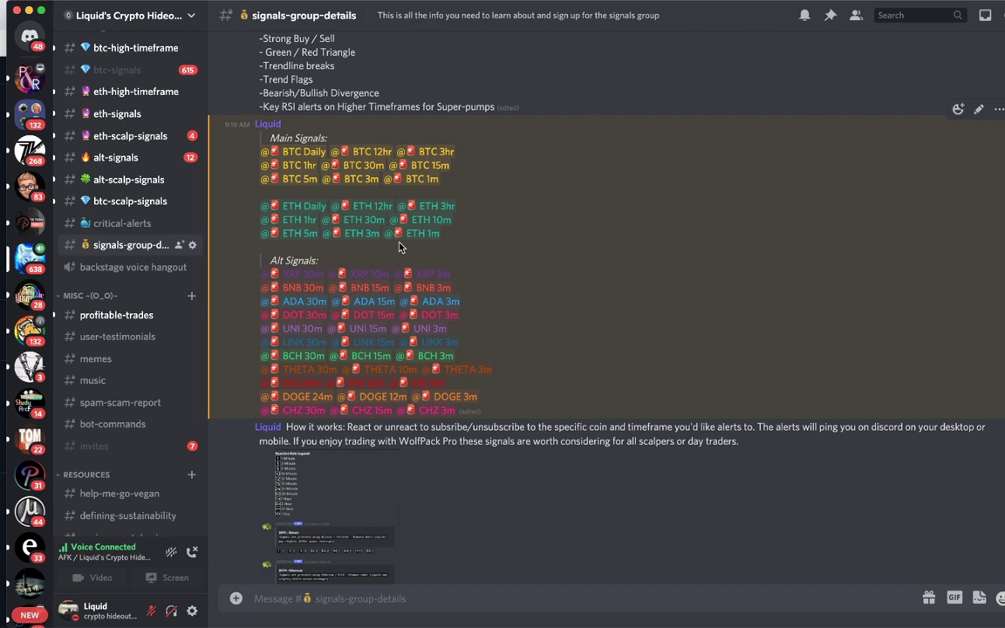
scroll(399, 248, "down", 2)
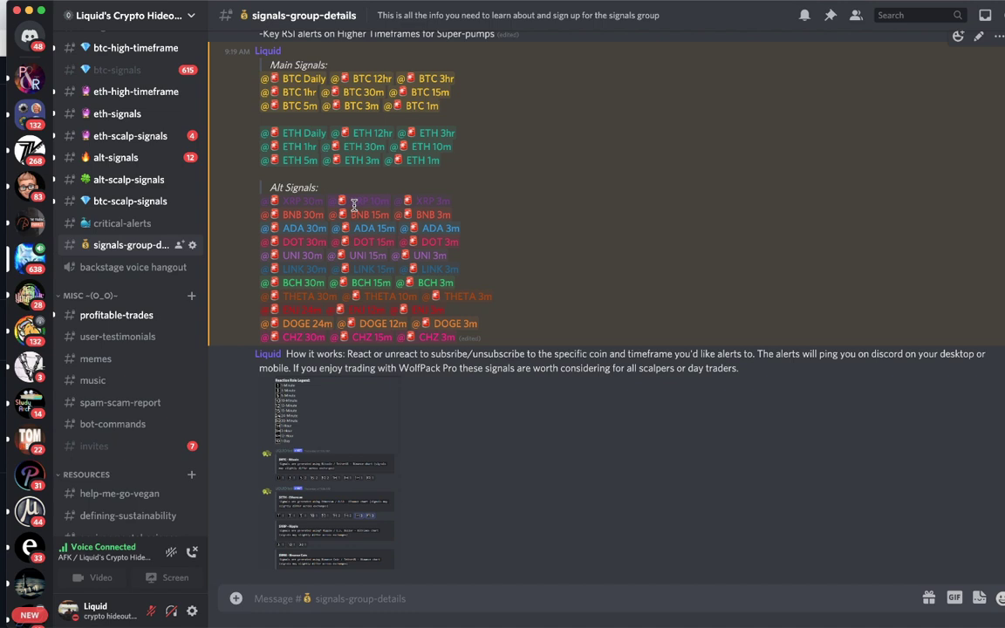
scroll(296, 378, "down", 1)
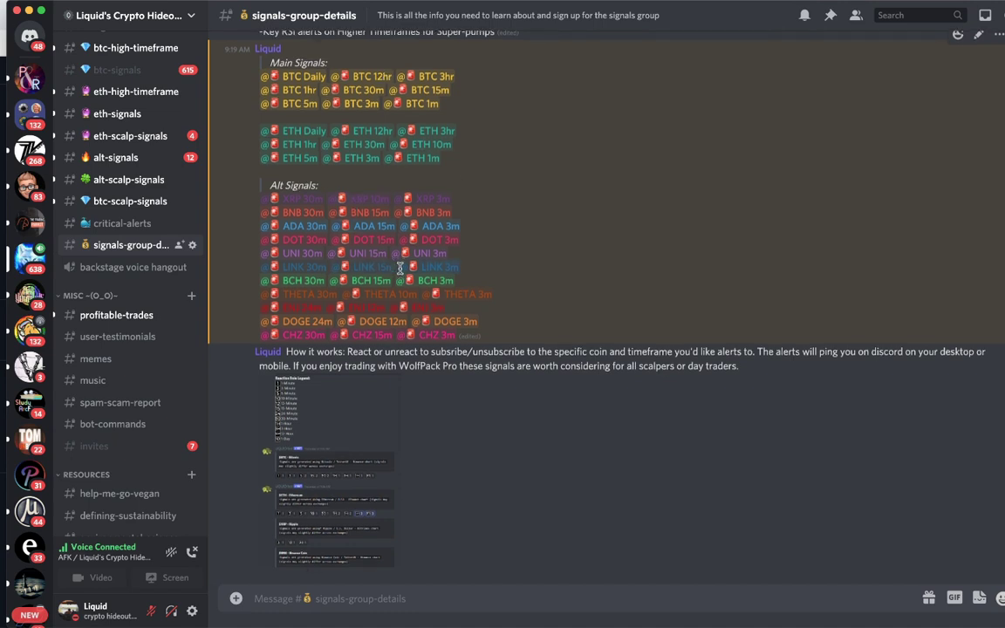
Open the crypto-hangout channel and look through its messages down to the most recent chart post.
scroll(100, 294, "up", 4)
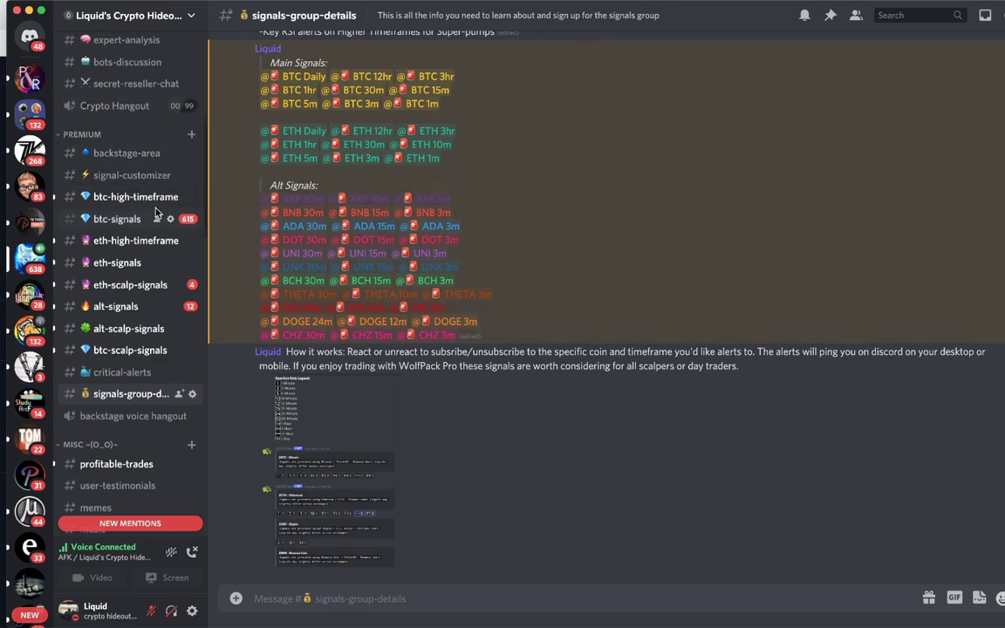
scroll(135, 178, "up", 5)
left_click(139, 180)
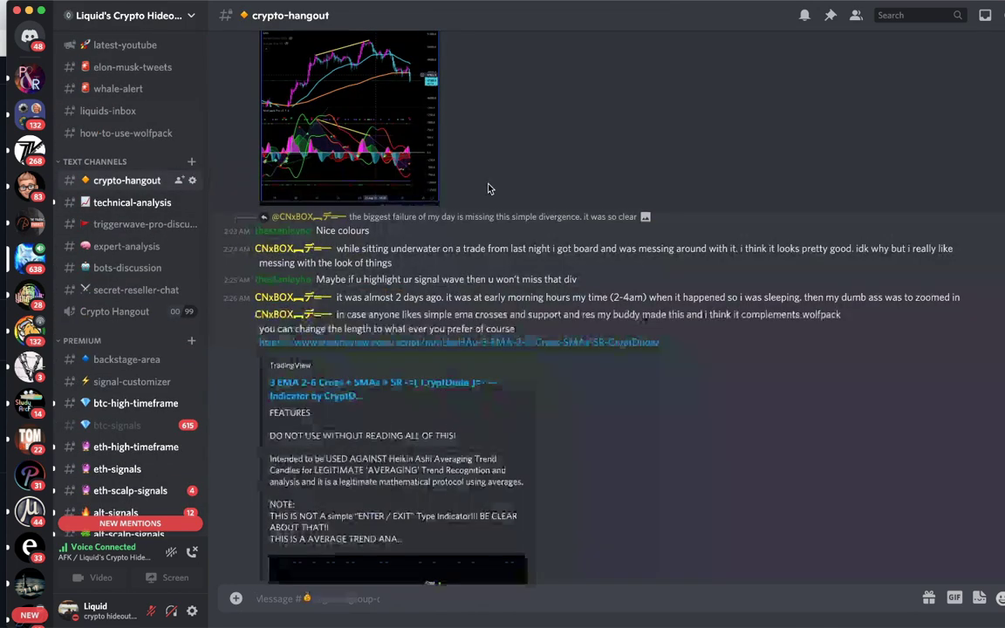
scroll(489, 188, "up", 5)
scroll(488, 189, "down", 15)
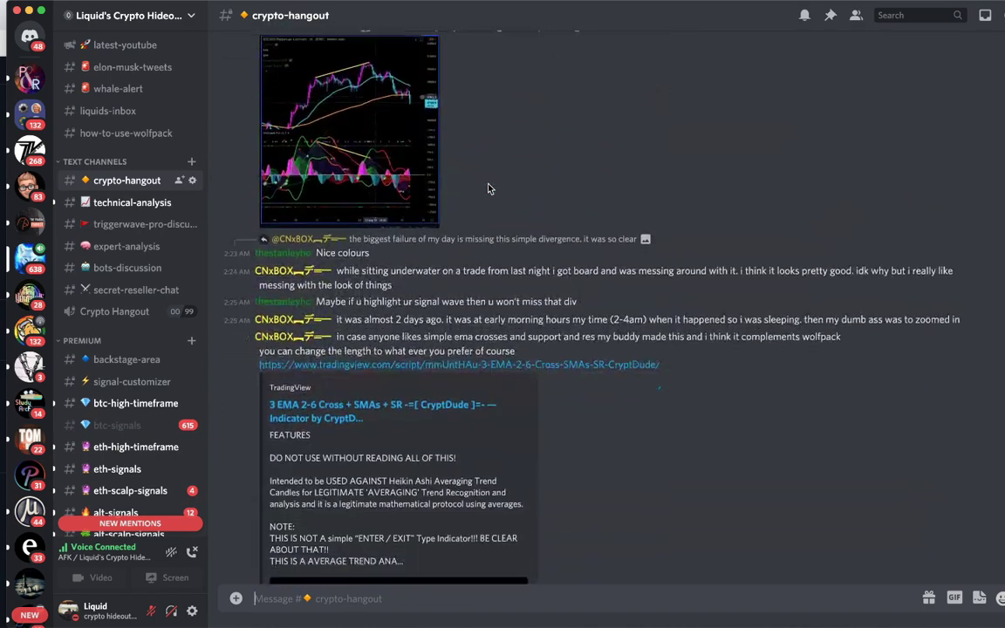
scroll(436, 344, "down", 5)
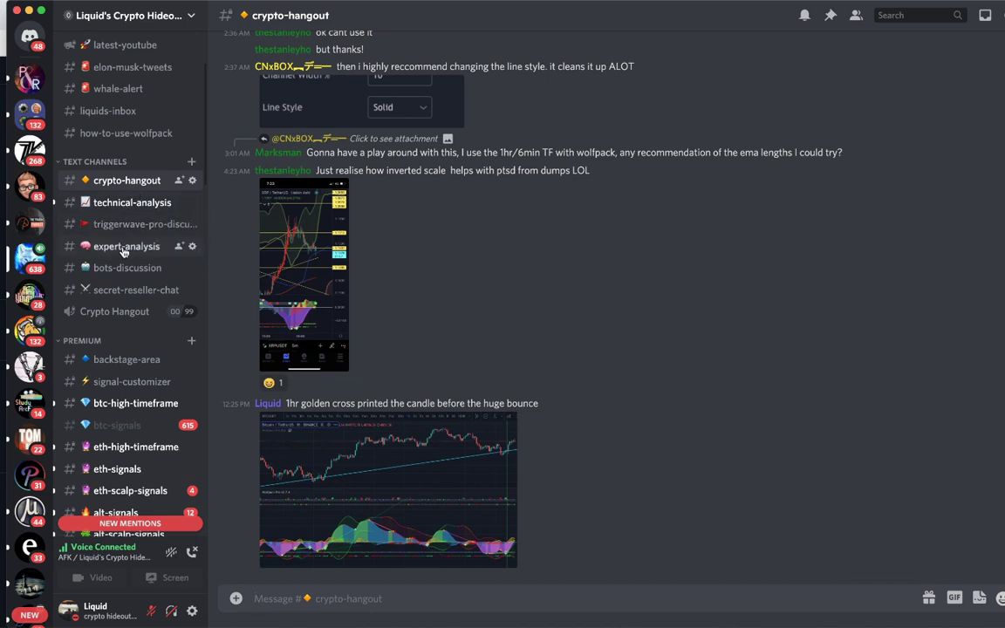
Open the signal-customizer channel and read its alert instructions and the reaction role legend from 1-Minute to 1-Day.
scroll(148, 207, "down", 5)
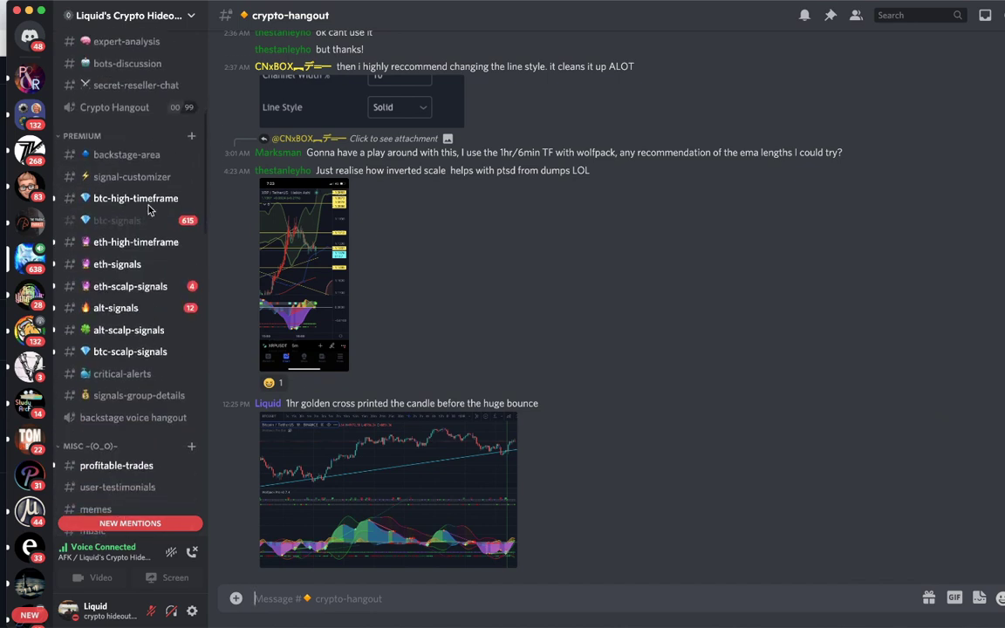
scroll(118, 166, "down", 1)
left_click(113, 157)
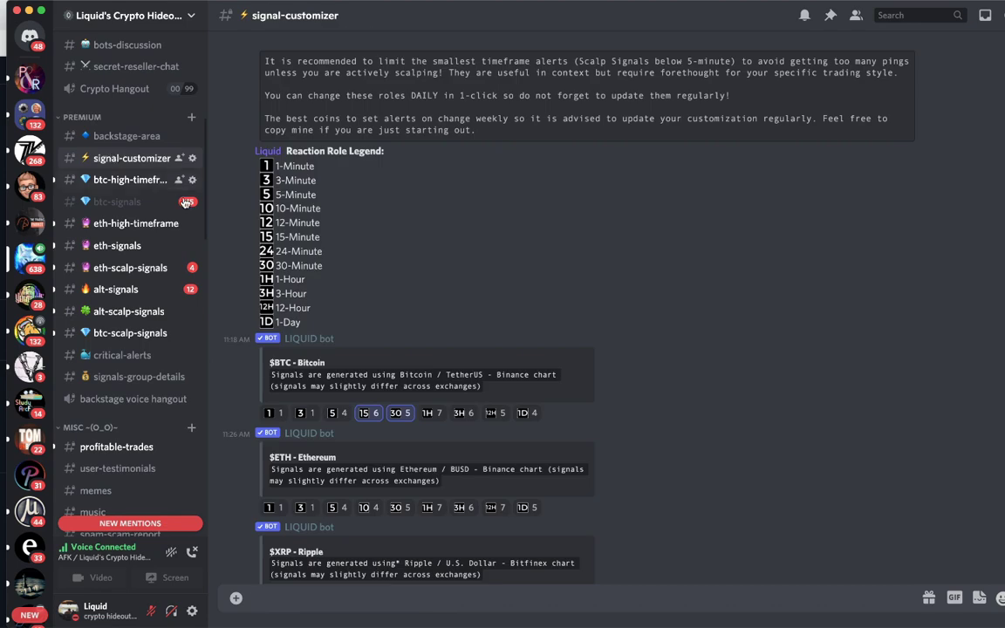
scroll(388, 129, "up", 8)
scroll(407, 326, "down", 3)
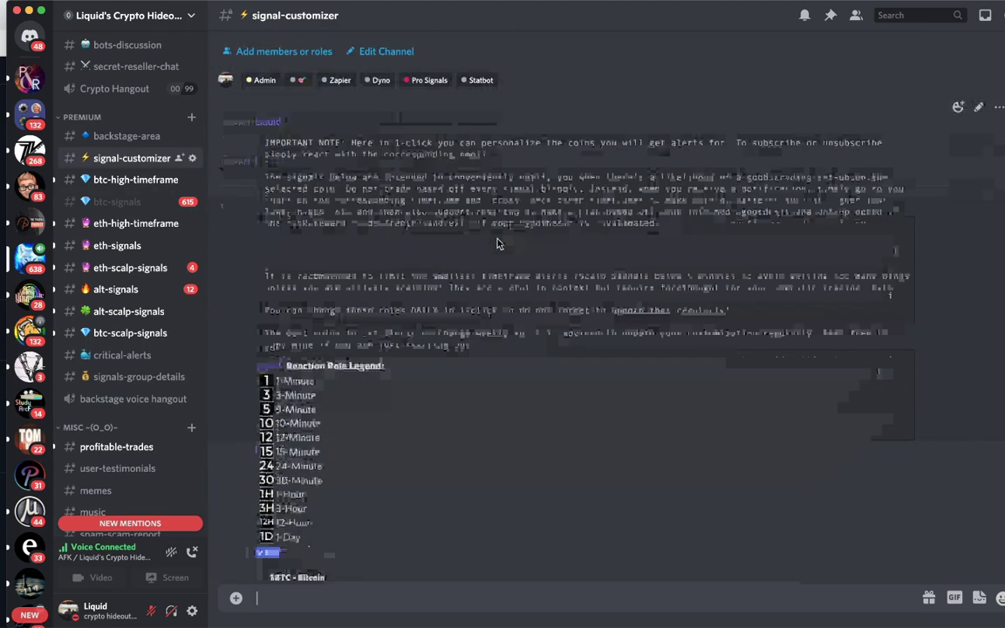
scroll(365, 166, "down", 2)
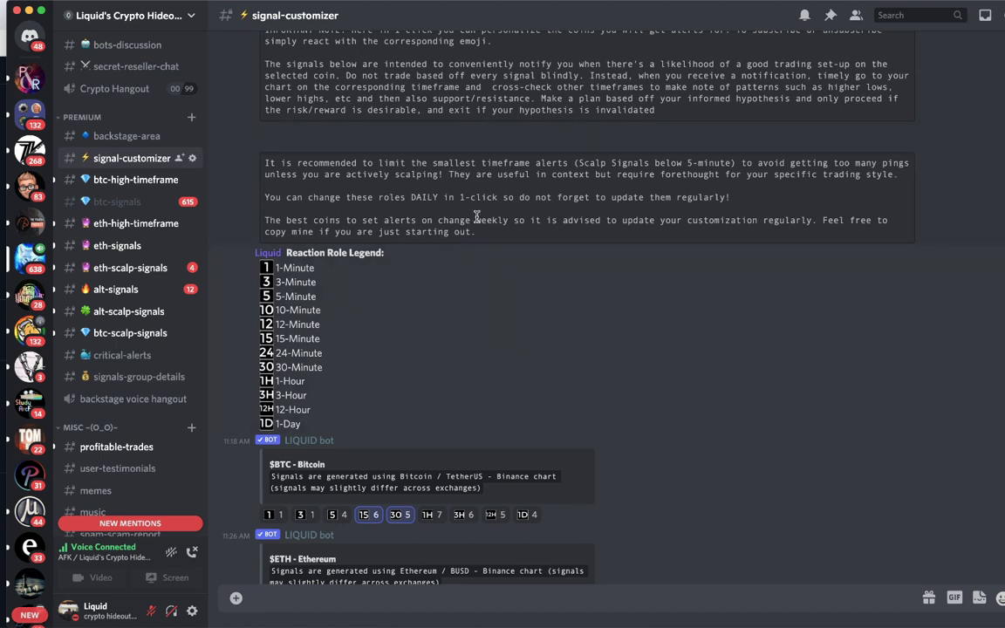
scroll(475, 217, "down", 1)
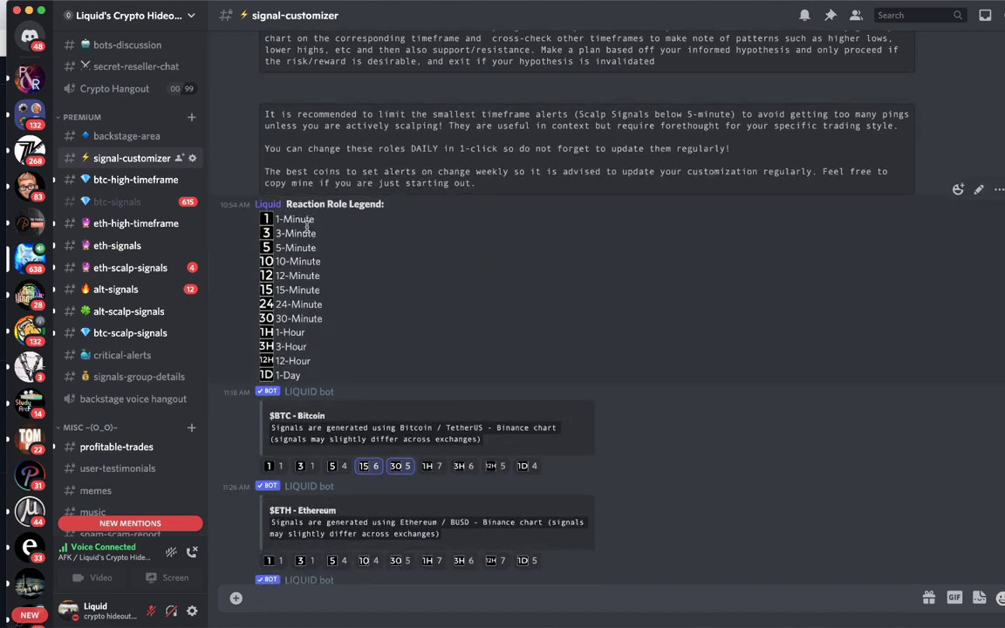
scroll(349, 250, "down", 2)
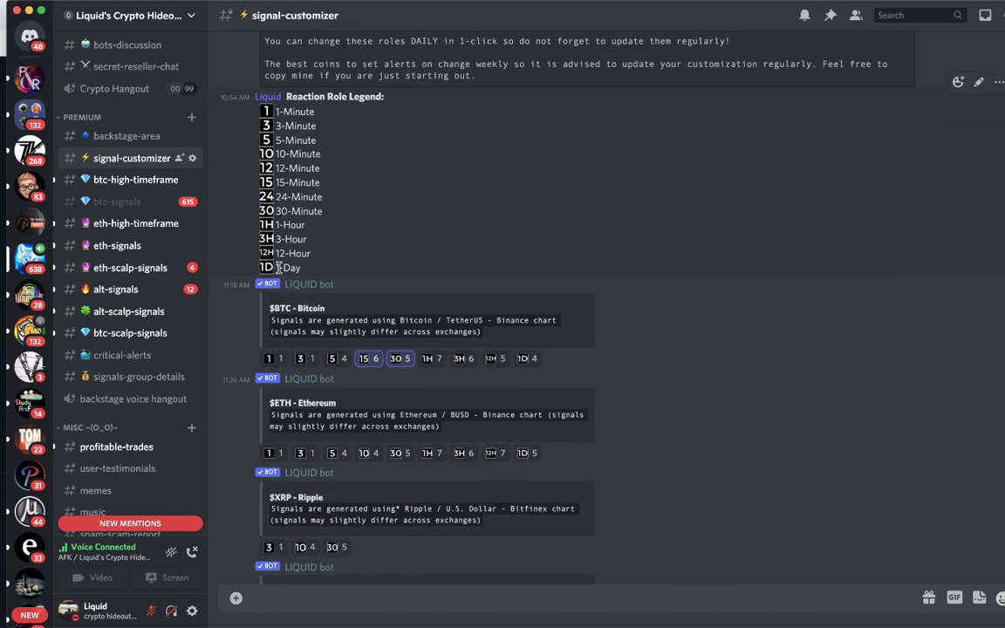
left_click_drag(277, 268, 268, 255)
left_click(279, 270)
scroll(341, 200, "down", 2)
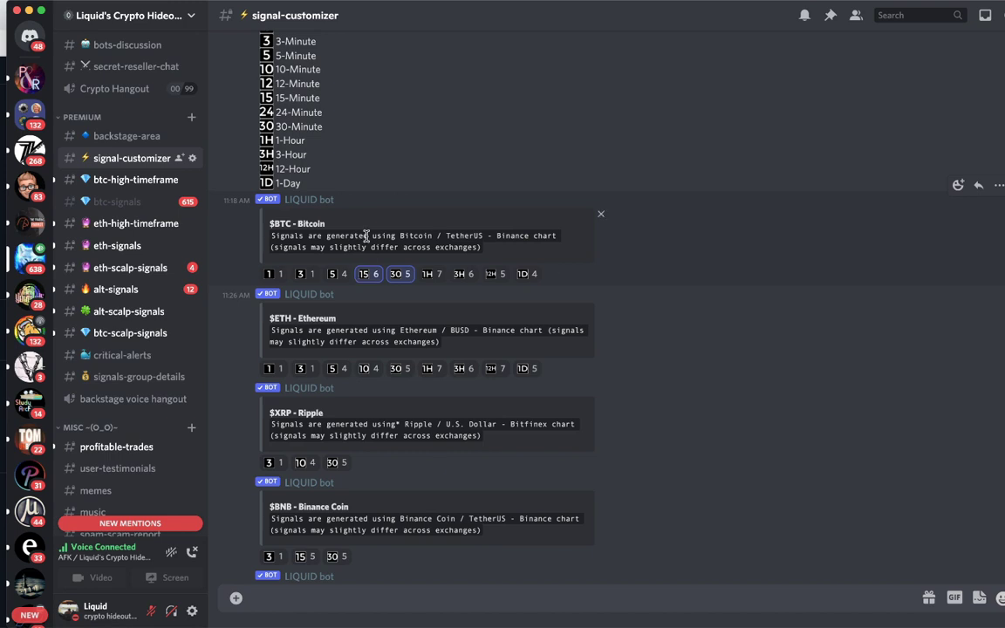
Subscribe to the 5-minute, 3-minute and 1-minute Bitcoin alerts with the matching reactions on the $BTC message.
left_click(337, 274)
left_click(304, 274)
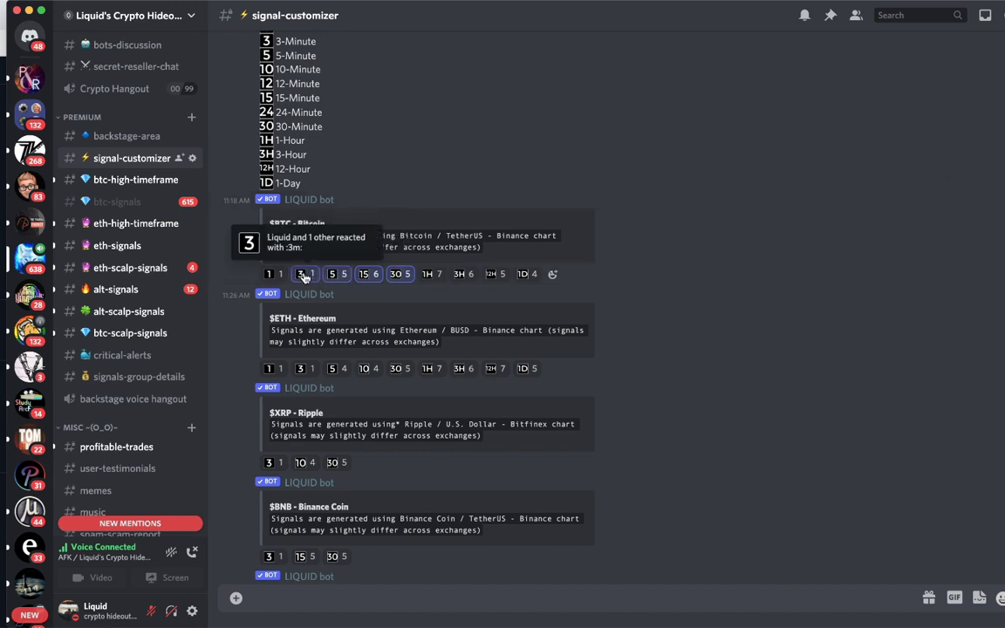
left_click(271, 275)
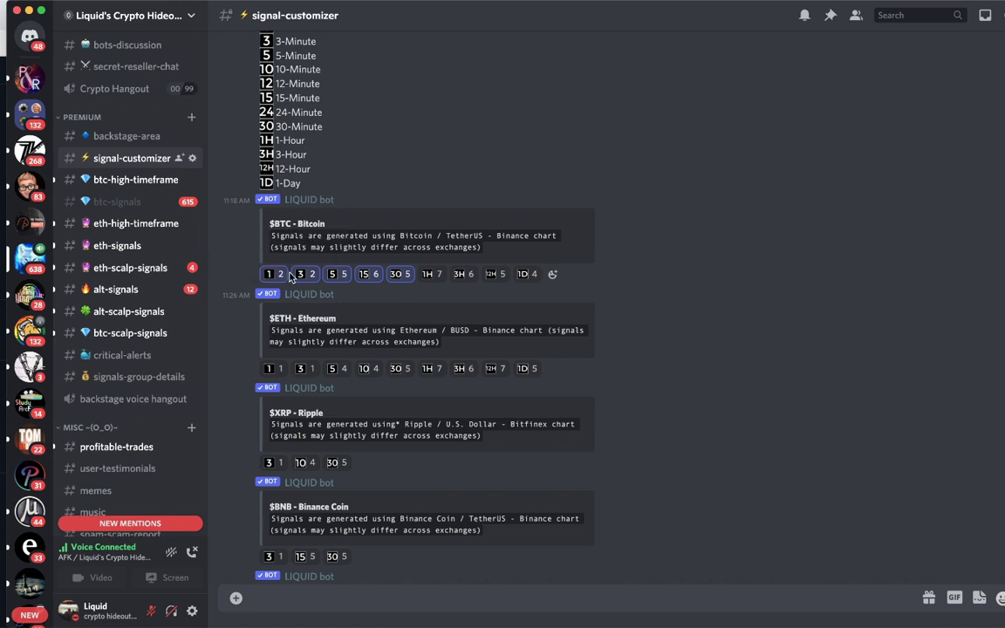
Unsubscribe from the 5-minute, 1-minute and 3-minute Bitcoin alerts by removing those reactions from the $BTC message.
left_click(338, 274)
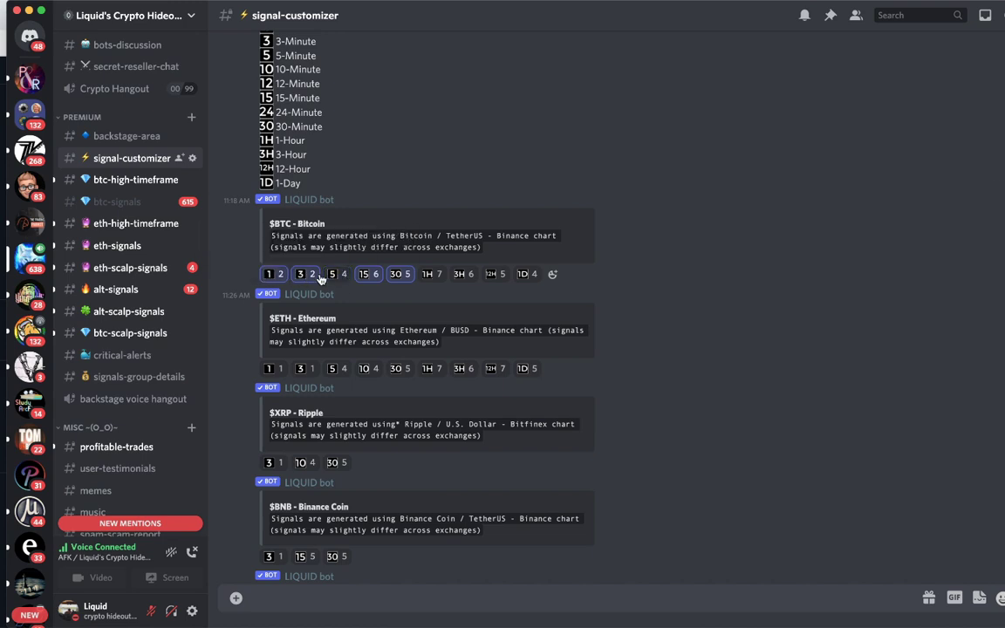
left_click(271, 274)
left_click(303, 274)
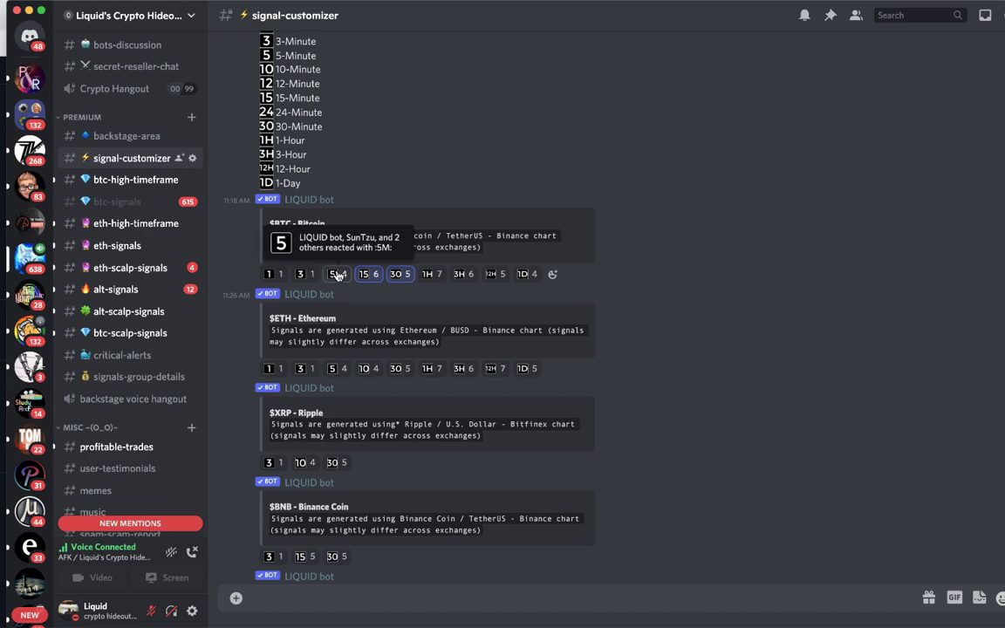
Look over the coin messages and subscribe to the 1-day, 12-hour and 3-hour Bitcoin alerts on the $BTC message.
scroll(383, 225, "up", 5)
scroll(384, 225, "down", 3)
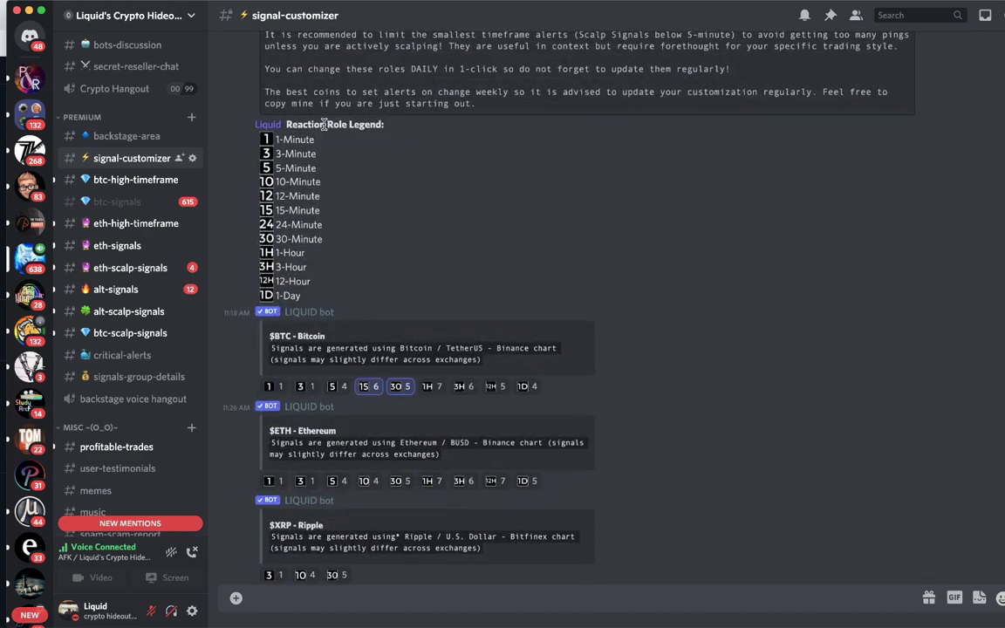
scroll(392, 394, "down", 1)
scroll(391, 394, "down", 5)
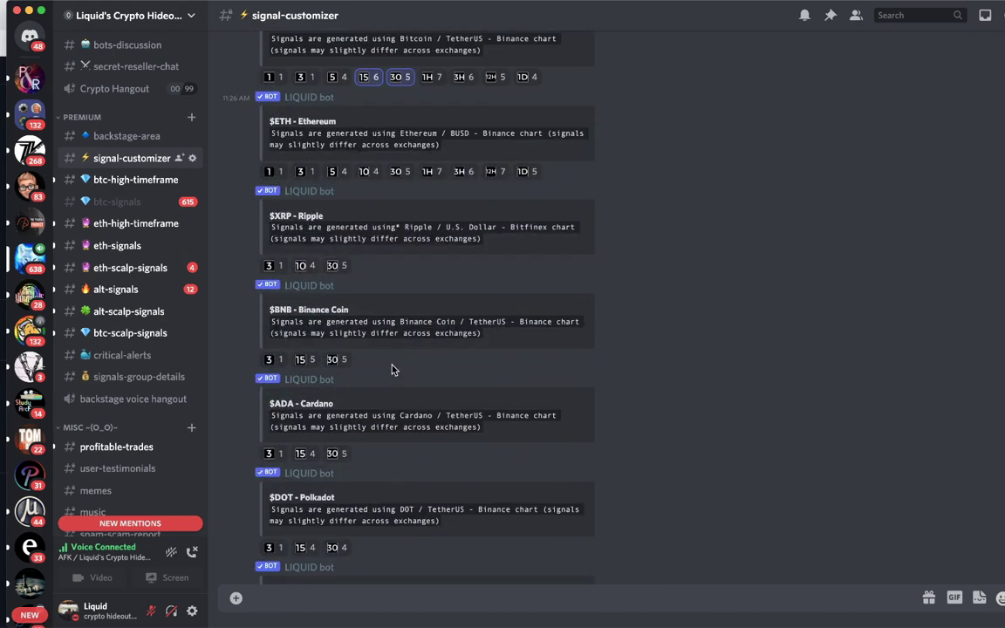
scroll(392, 370, "up", 1)
left_click(527, 114)
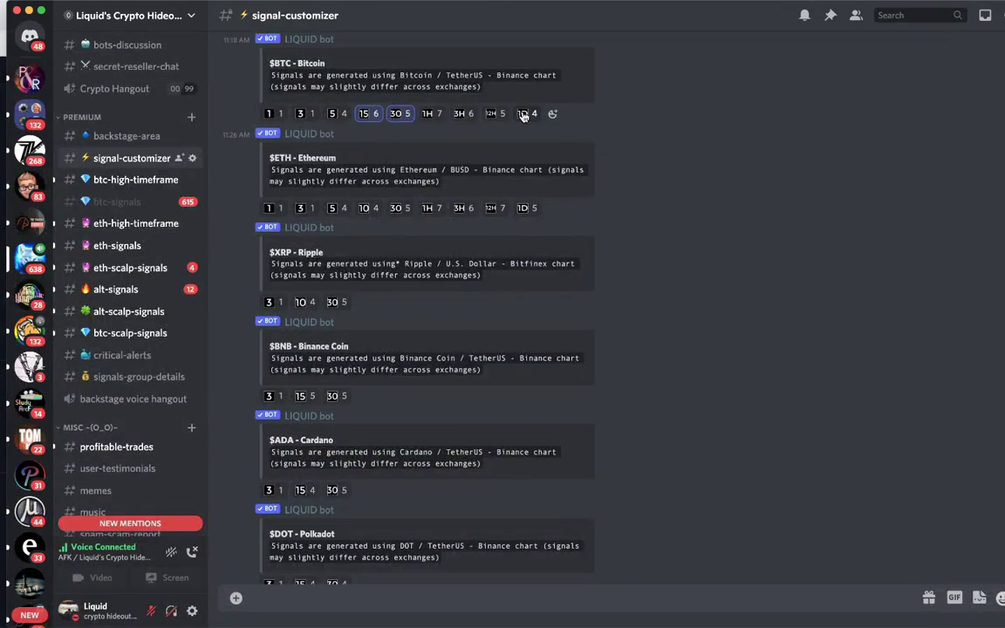
left_click(494, 115)
left_click(460, 115)
Check the alert roles in the profile card of the Reaction Role Legend's author, then close the card.
scroll(437, 122, "up", 1)
scroll(472, 185, "up", 10)
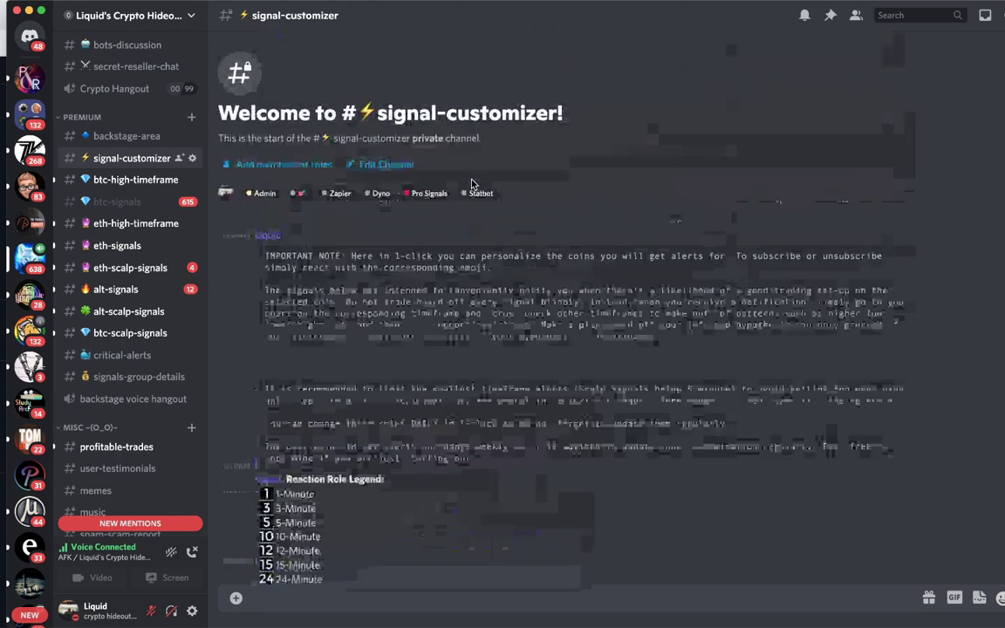
scroll(266, 250, "down", 5)
left_click(268, 237)
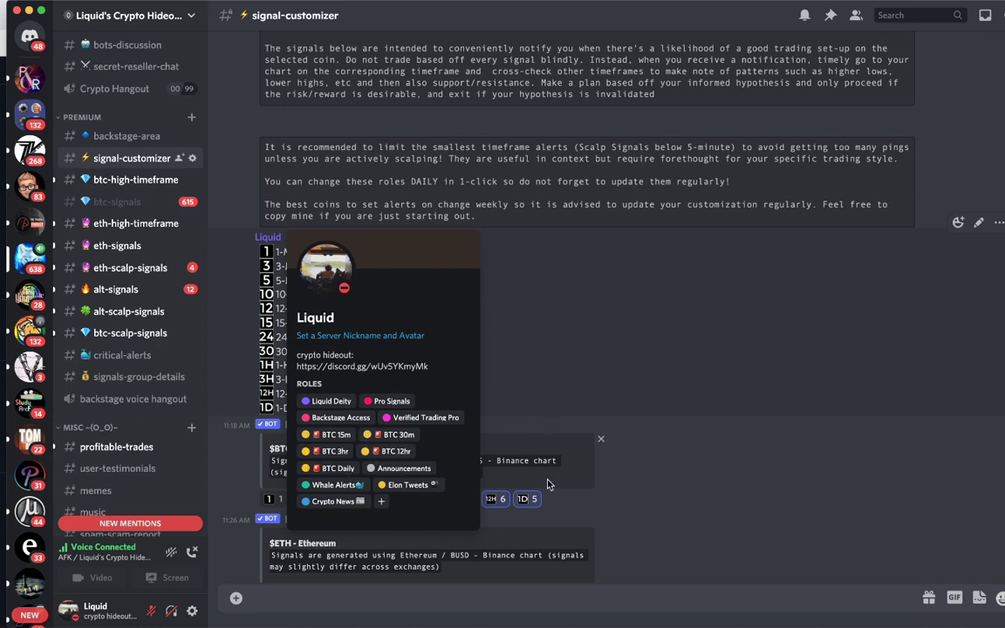
left_click(644, 461)
Remove the 1-day, 12-hour, 3-hour, 30-minute and 15-minute reactions from the $BTC message to unsubscribe from those alerts.
left_click(527, 499)
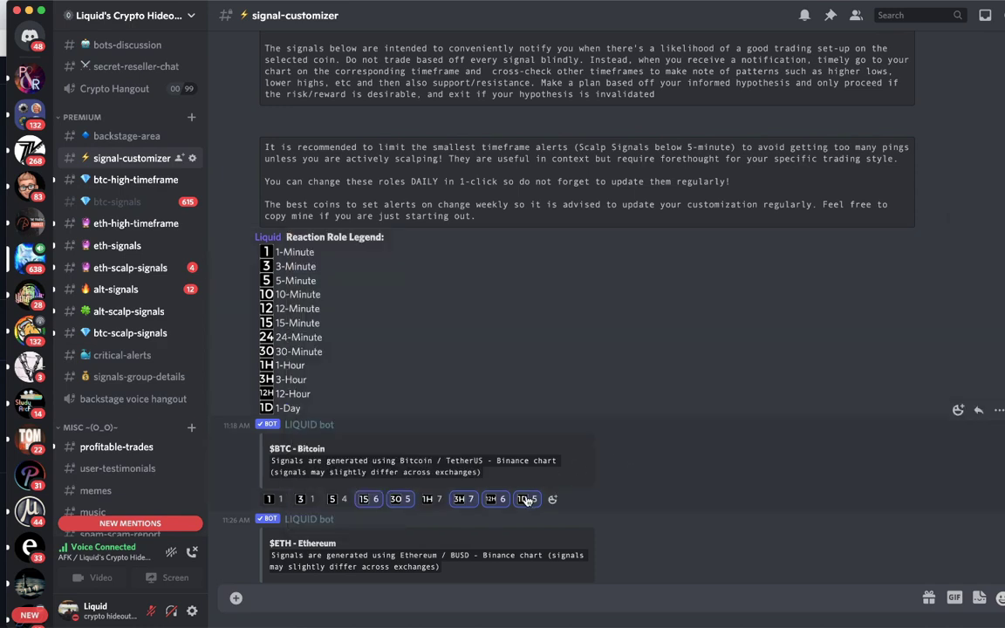
left_click(493, 499)
left_click(462, 499)
left_click(399, 499)
left_click(368, 499)
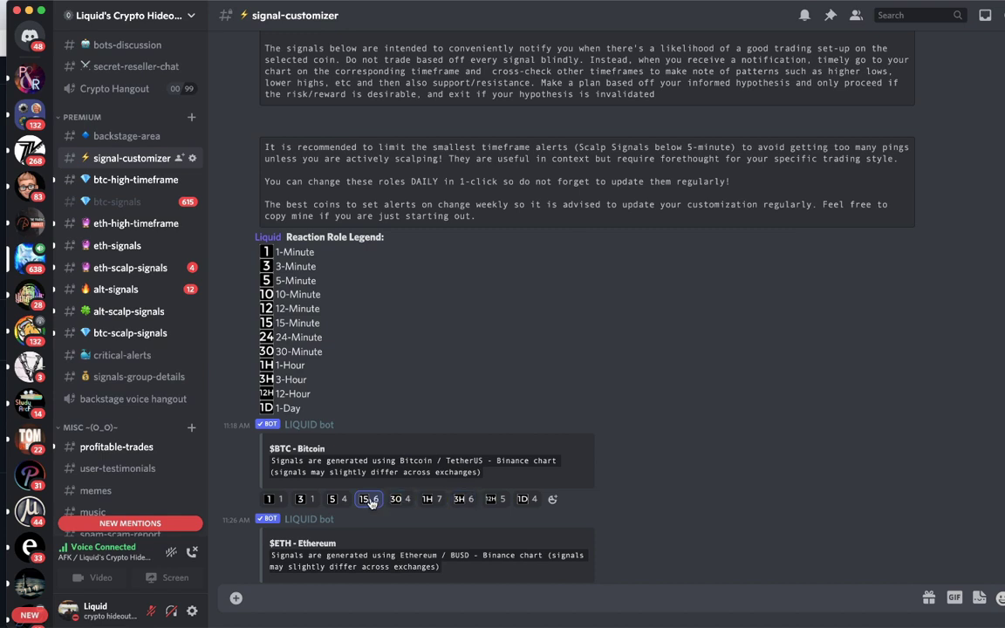
Check which Bitcoin alert roles remain in the profile card of the Reaction Role Legend's author.
left_click(268, 237)
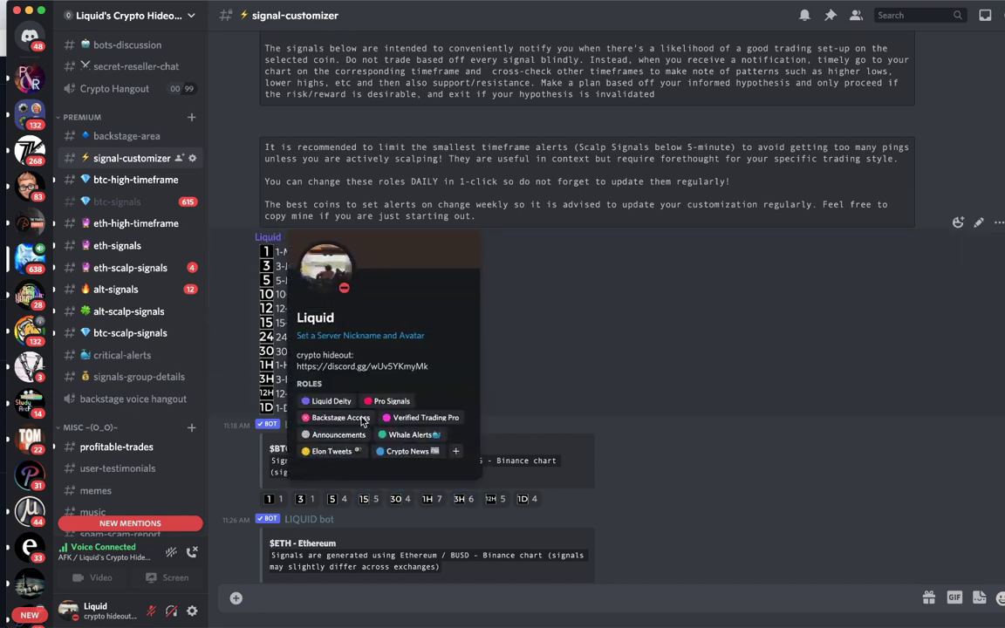
left_click(583, 269)
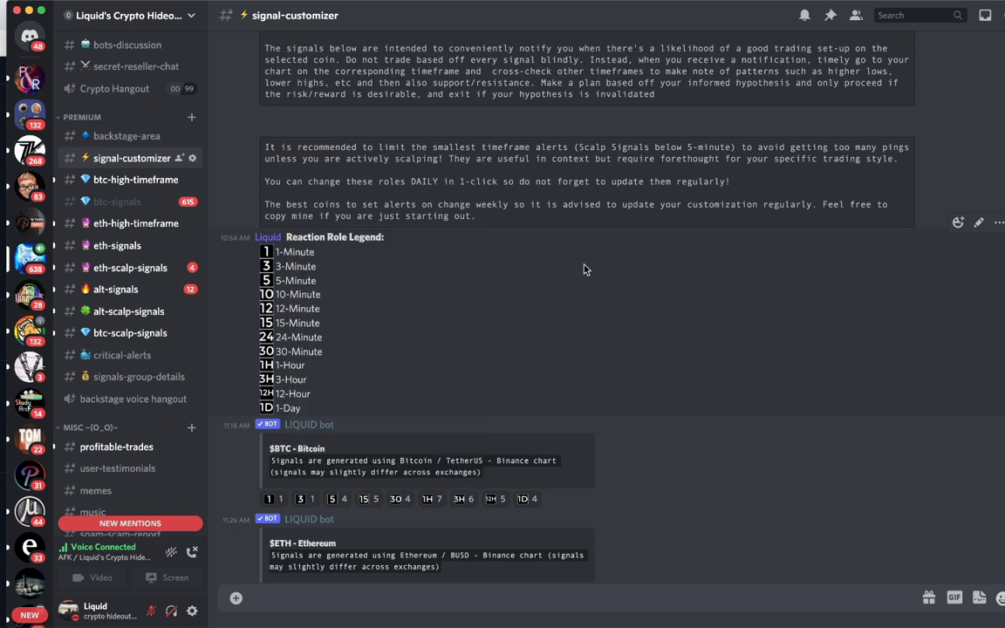
Subscribe to the 1-minute, 3-minute and 5-minute Bitcoin alerts on the $BTC message and check the roles in the author's profile card.
left_click(272, 499)
left_click(305, 499)
left_click(337, 498)
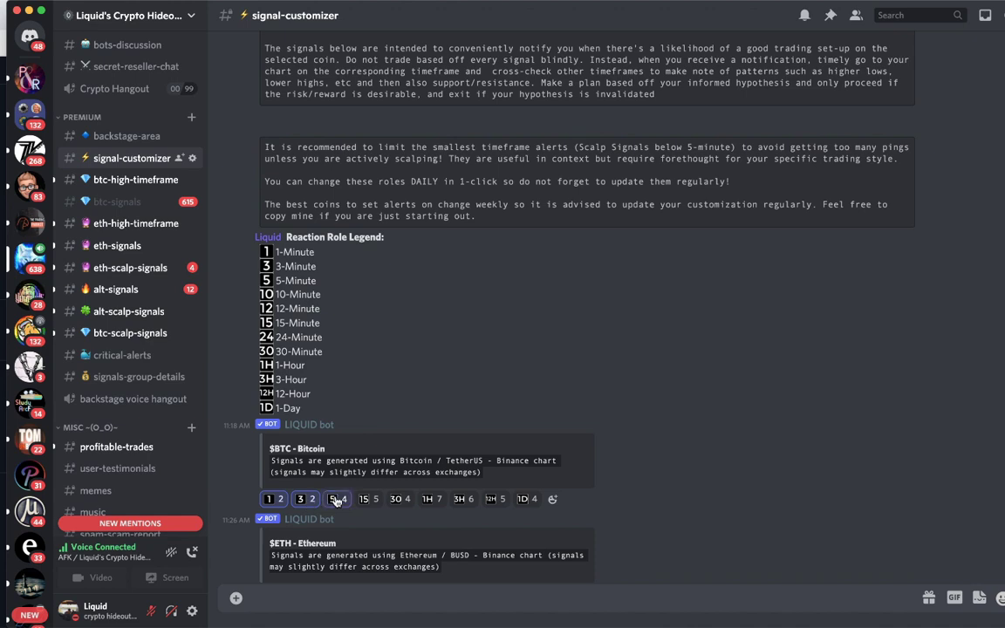
left_click(268, 237)
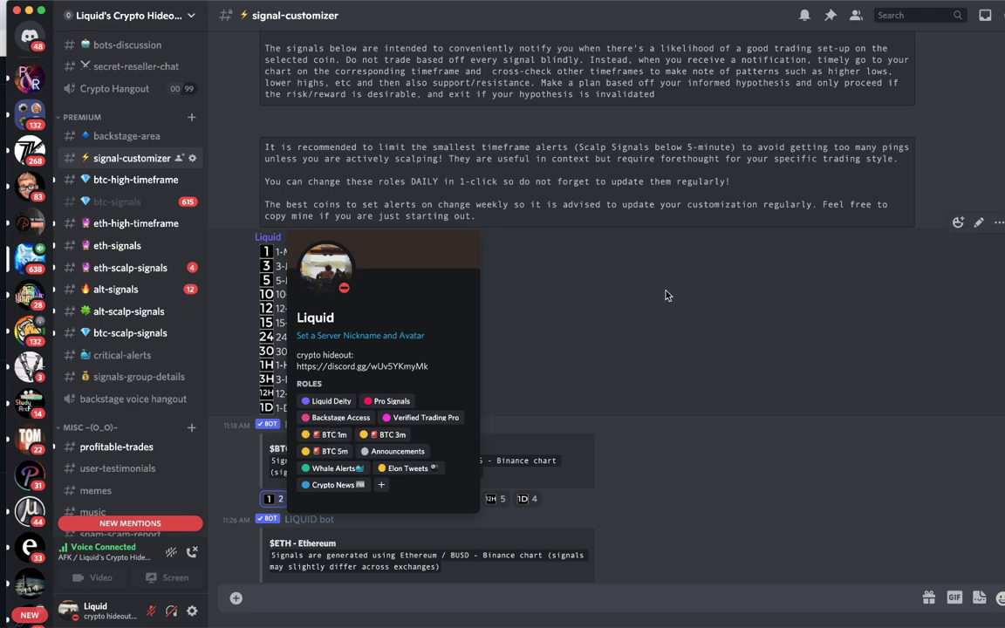
left_click(631, 361)
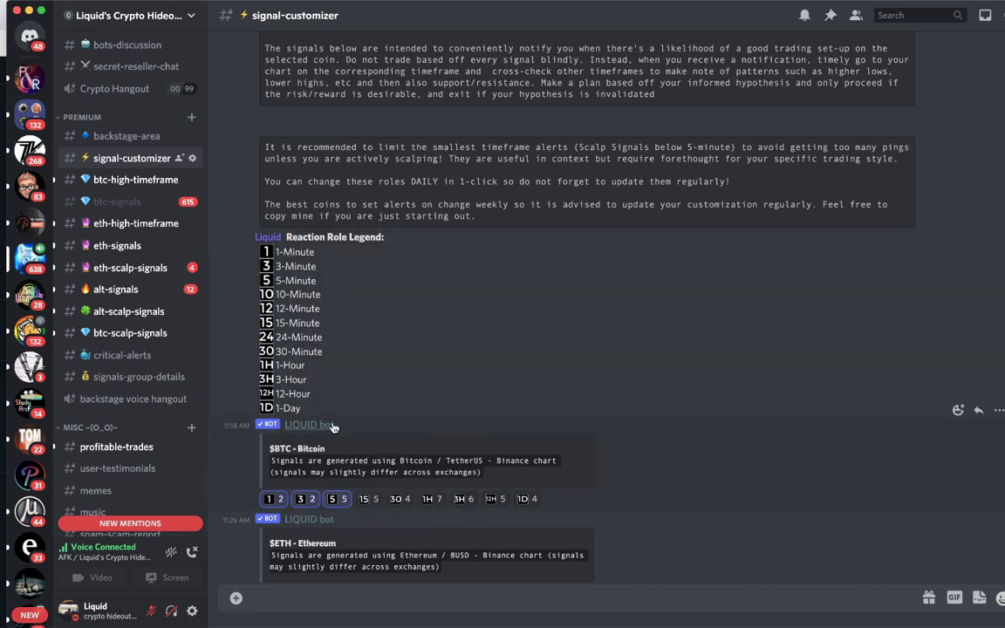
Remove the 1-minute, 3-minute and 5-minute reactions from the $BTC message to unsubscribe from those alerts.
left_click(273, 498)
left_click(305, 498)
left_click(339, 499)
Highlight the 3-hour to 1-day legend entries and subscribe to the 3-hour, 12-hour and 1-day Bitcoin alerts on the $BTC message.
scroll(424, 311, "down", 2)
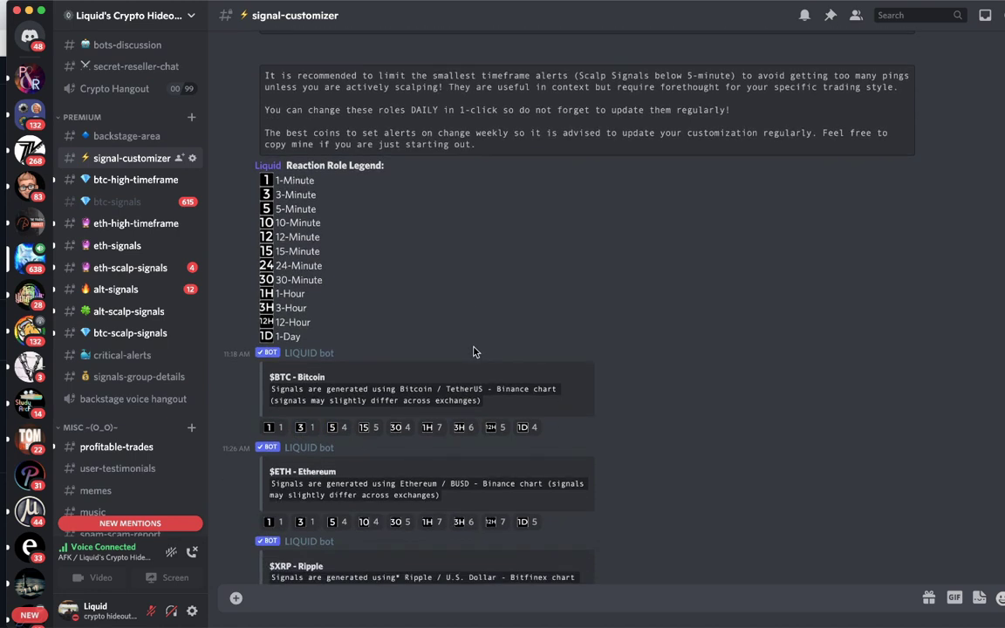
left_click_drag(307, 336, 270, 305)
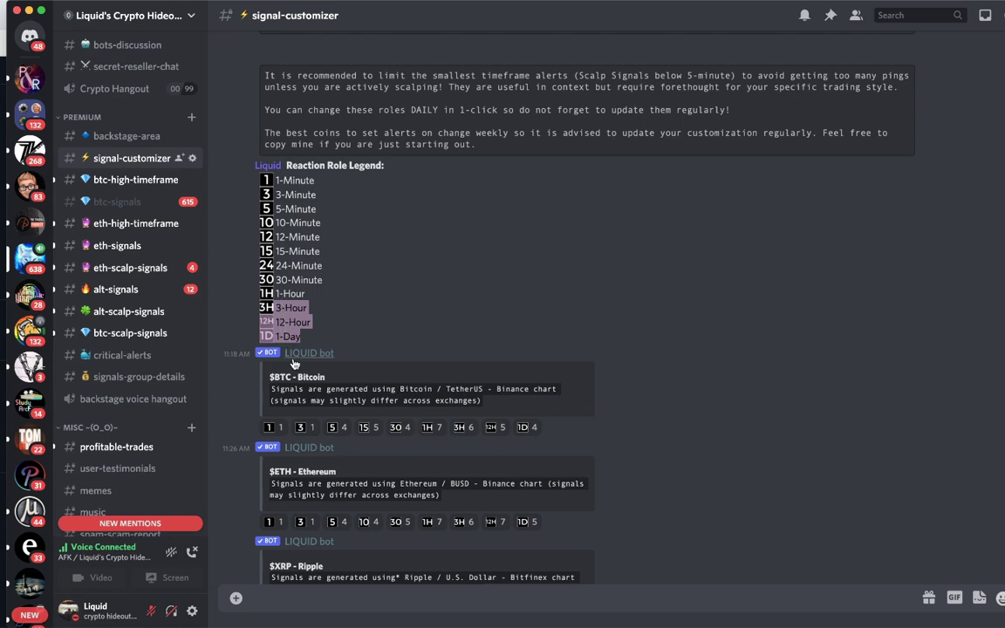
left_click(631, 316)
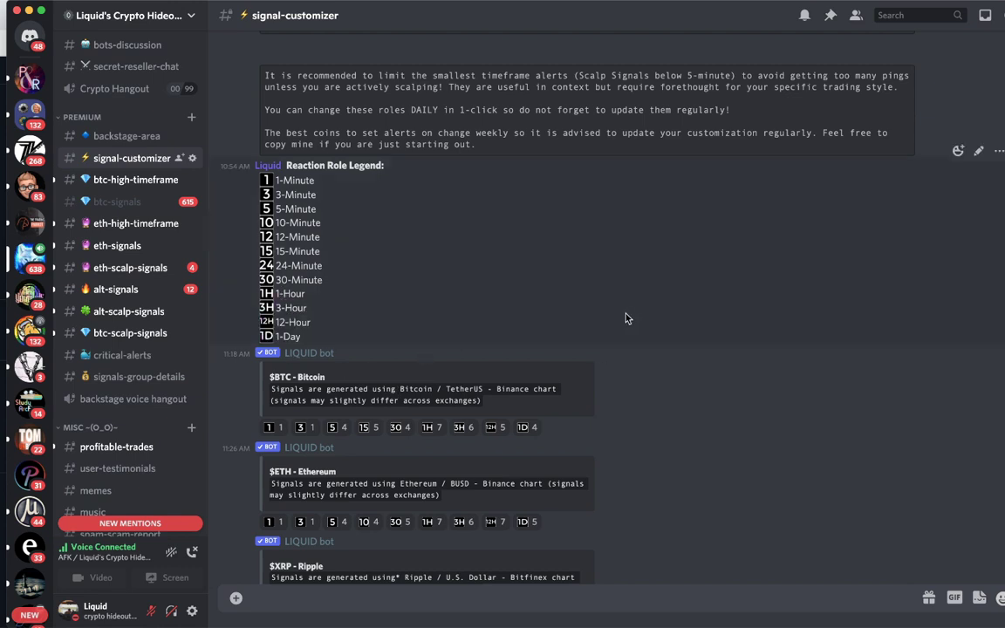
left_click(461, 427)
left_click(495, 426)
left_click(527, 427)
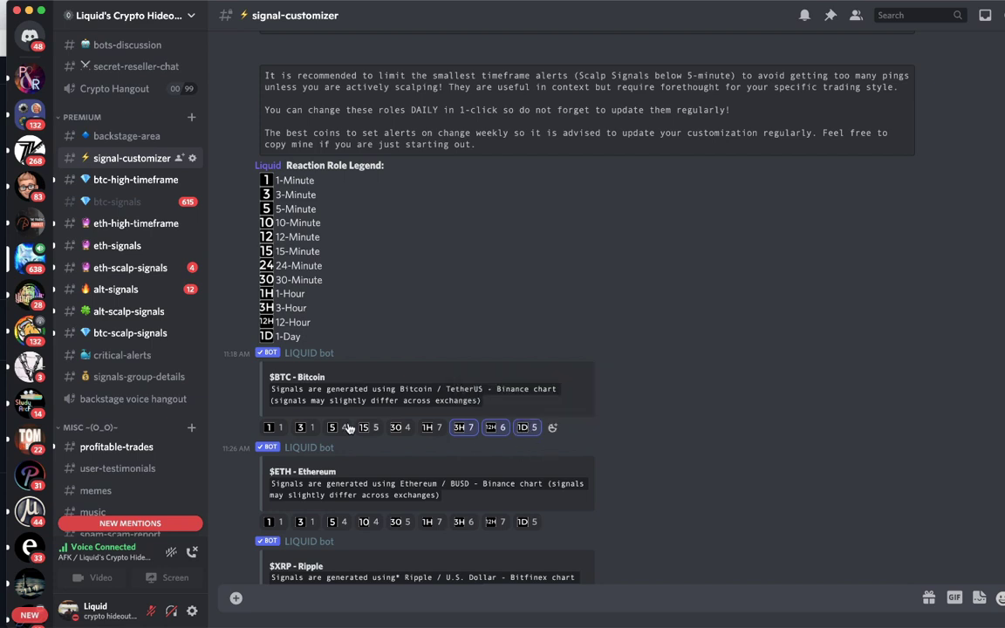
Subscribe to the 3-hour, 12-hour and 1-day Ethereum alerts on the $ETH message.
scroll(323, 373, "down", 2)
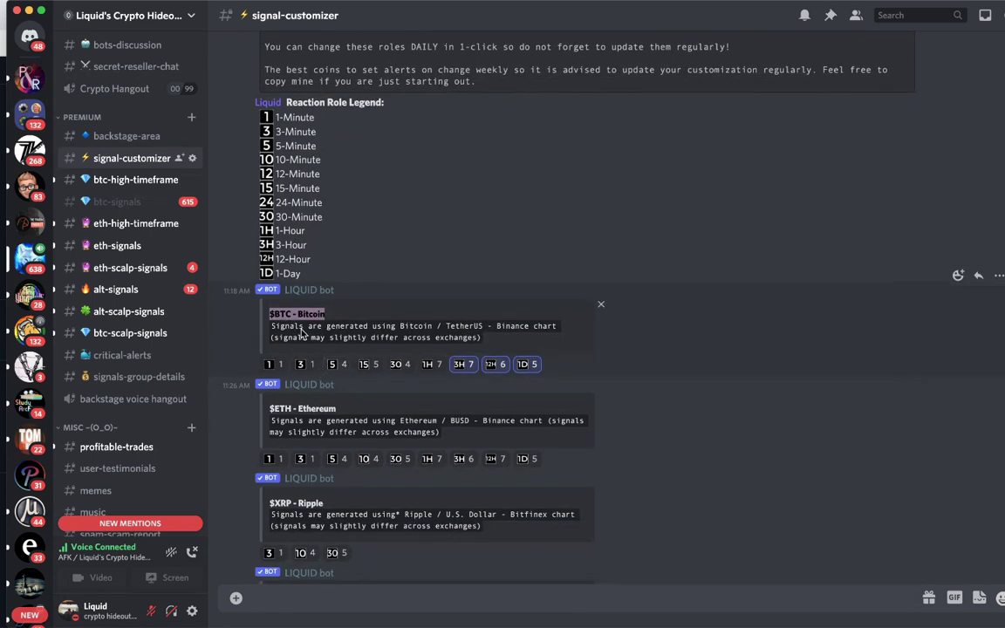
left_click(463, 459)
left_click(490, 459)
left_click(527, 459)
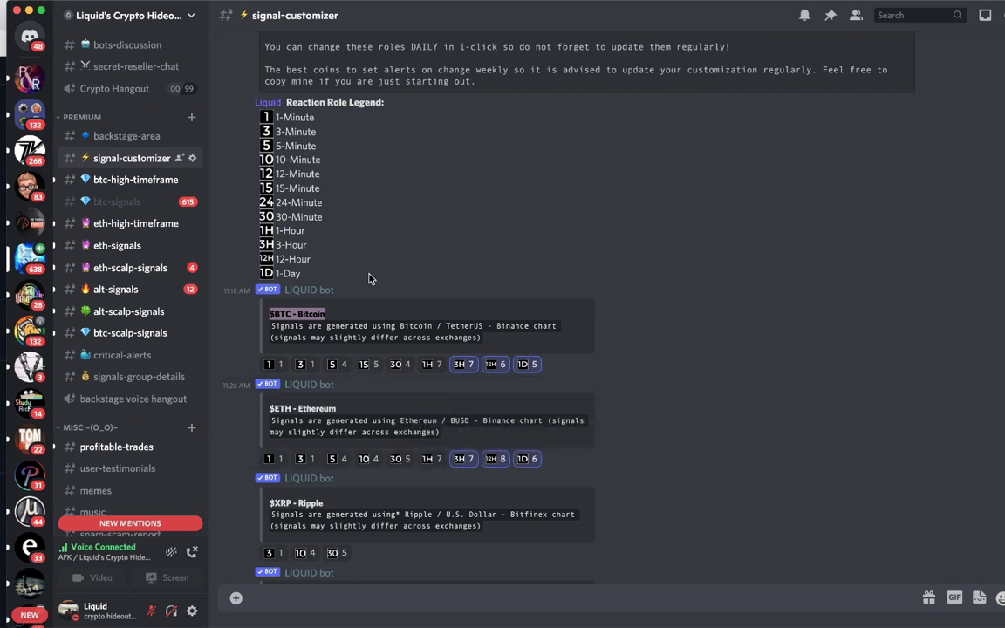
Look over the altcoin messages from $XRP to $CHZ and the alert timeframes each one offers.
scroll(369, 278, "down", 4)
scroll(369, 278, "down", 5)
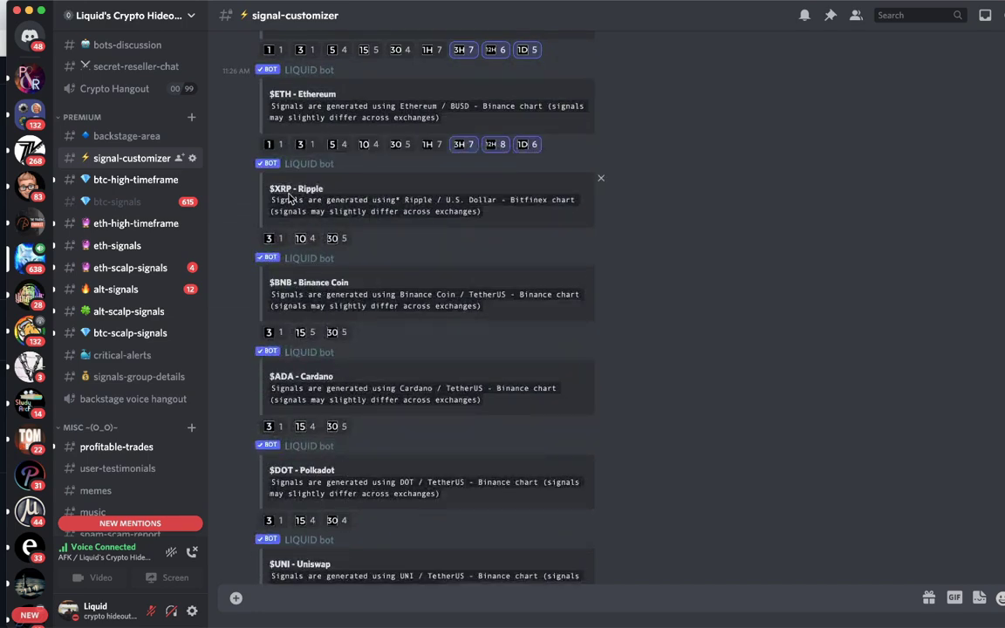
scroll(261, 200, "down", 2)
scroll(261, 200, "down", 2)
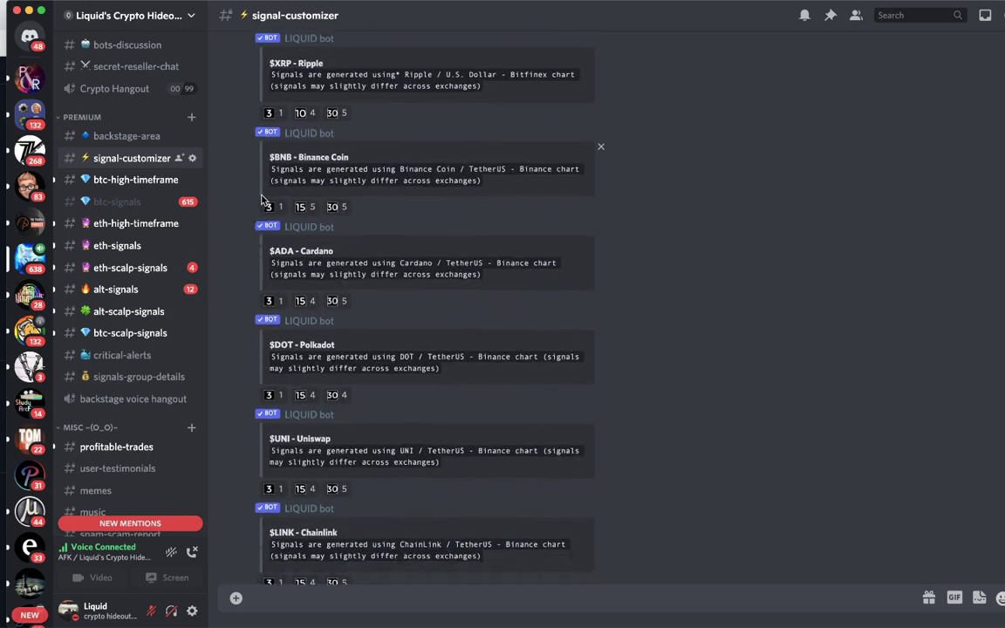
scroll(261, 200, "down", 4)
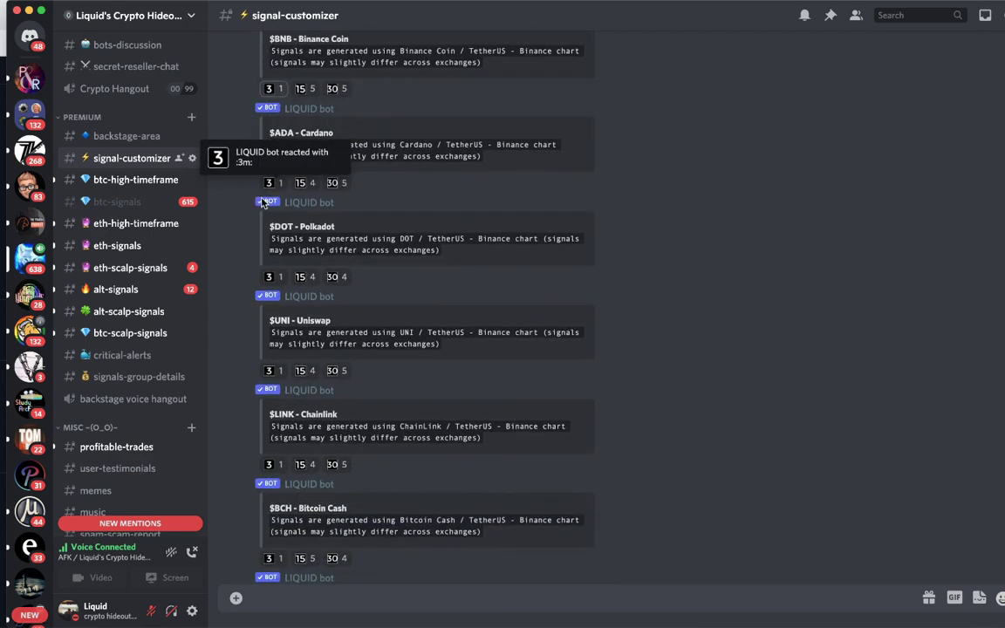
scroll(334, 154, "down", 1)
scroll(336, 154, "down", 6)
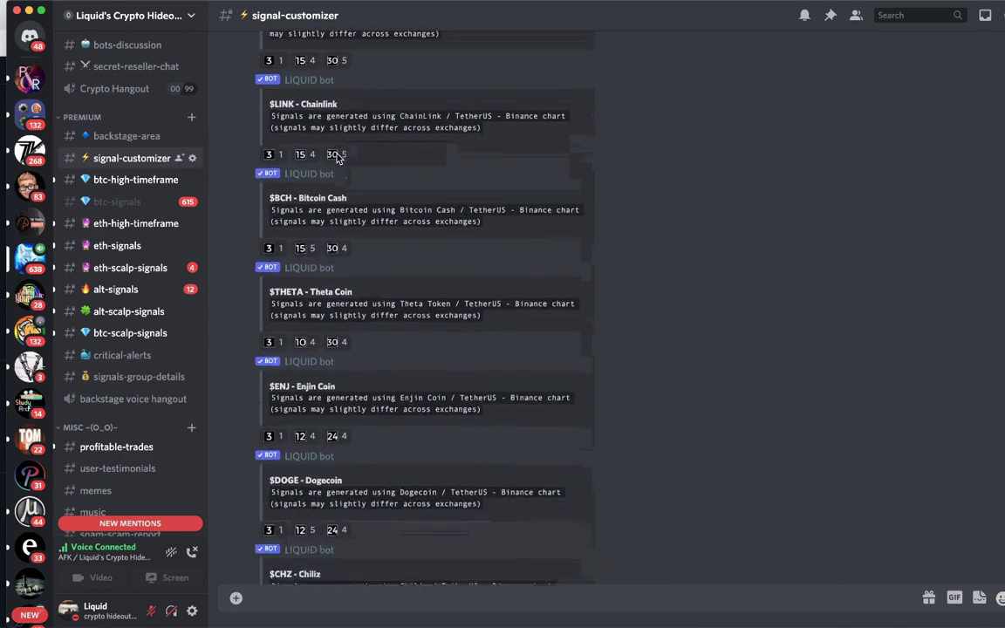
scroll(352, 170, "down", 1)
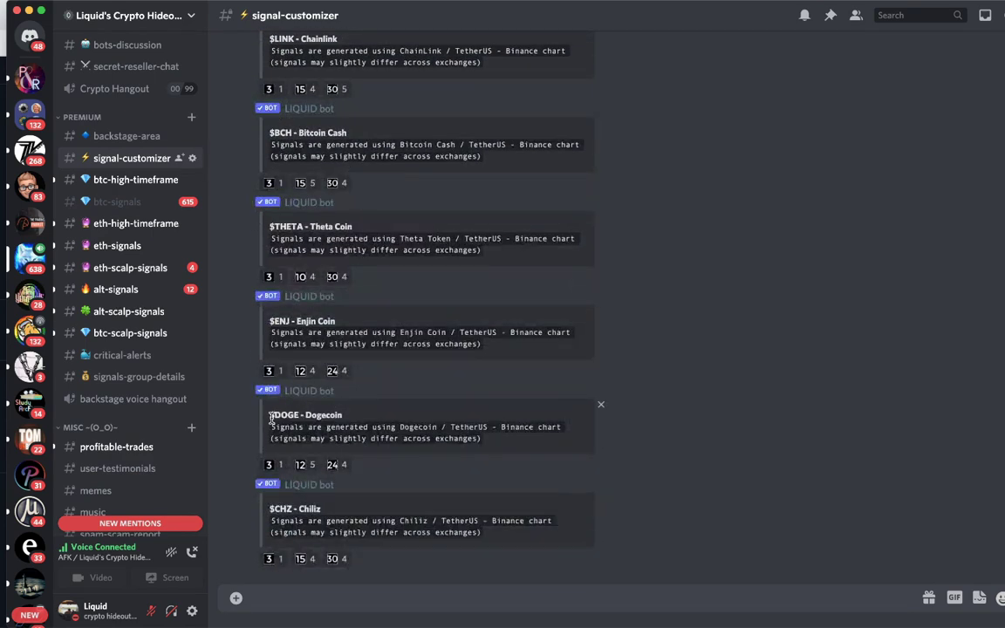
left_click_drag(270, 416, 319, 416)
scroll(319, 416, "up", 7)
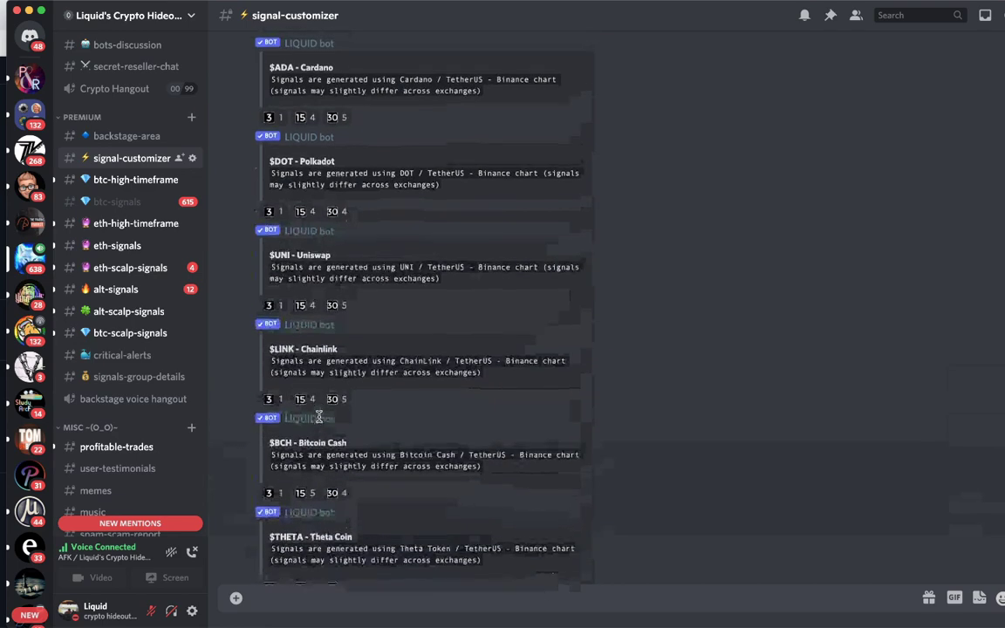
scroll(320, 420, "up", 3)
scroll(319, 420, "down", 10)
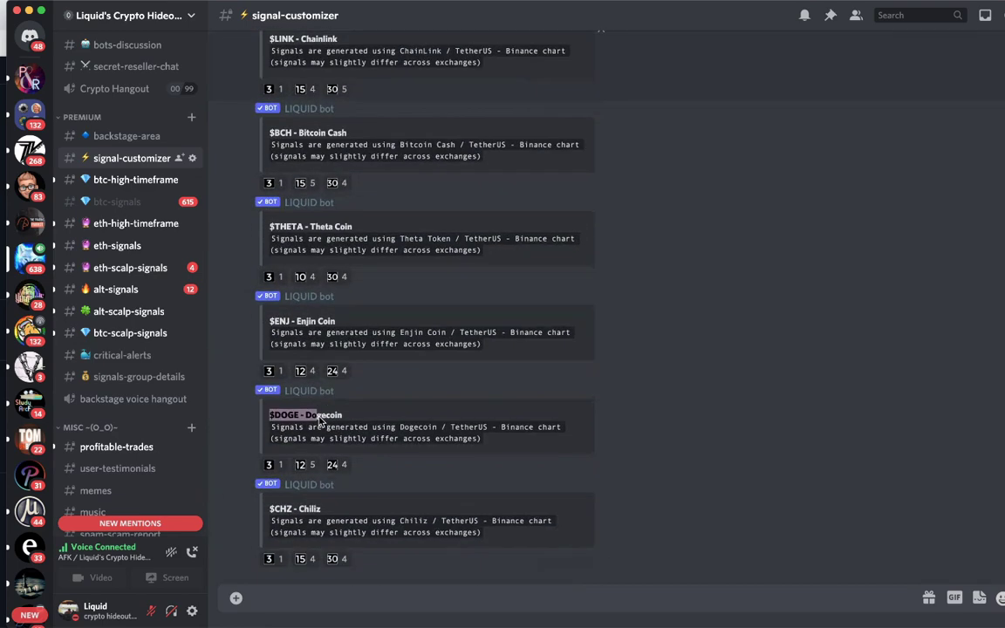
scroll(286, 410, "up", 2)
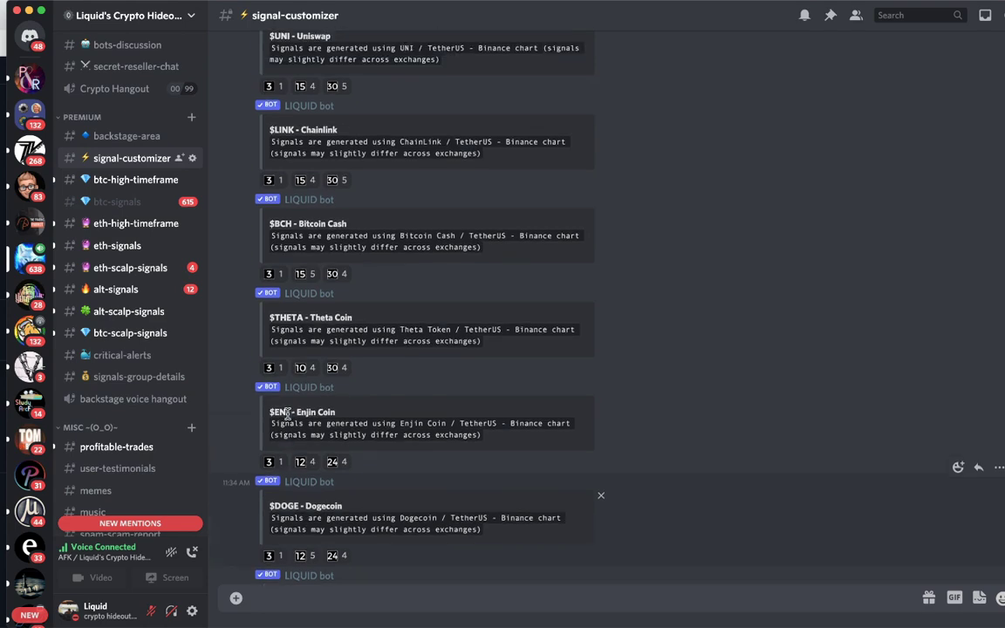
Inspect a BTC 3hr mention in the btc-high-timeframe channel and compare it with the roles in the author's profile card in signal-customizer.
left_click(114, 180)
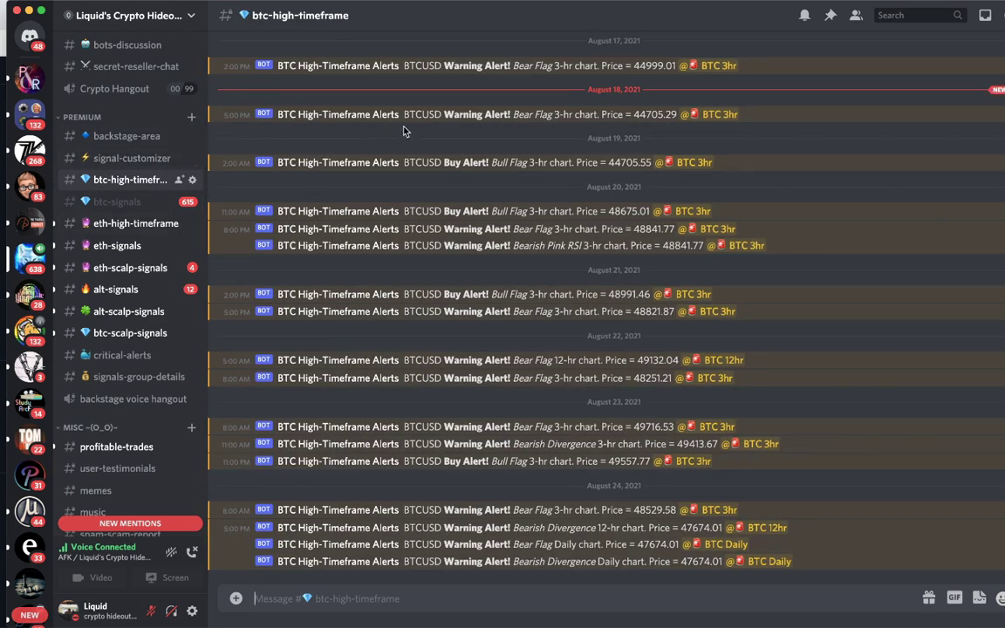
left_click_drag(715, 164, 653, 162)
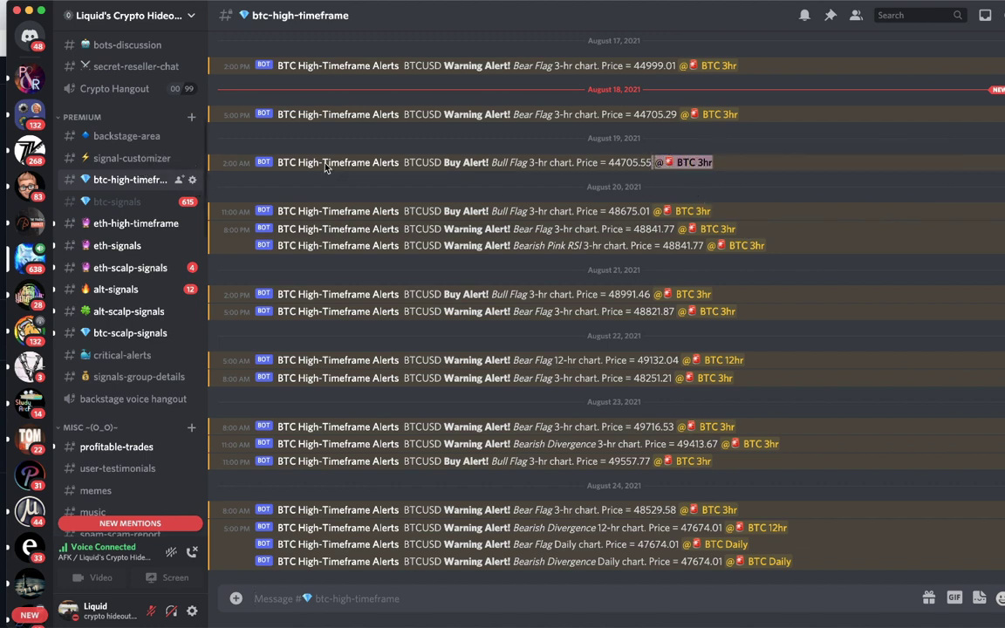
left_click(122, 157)
scroll(293, 229, "up", 10)
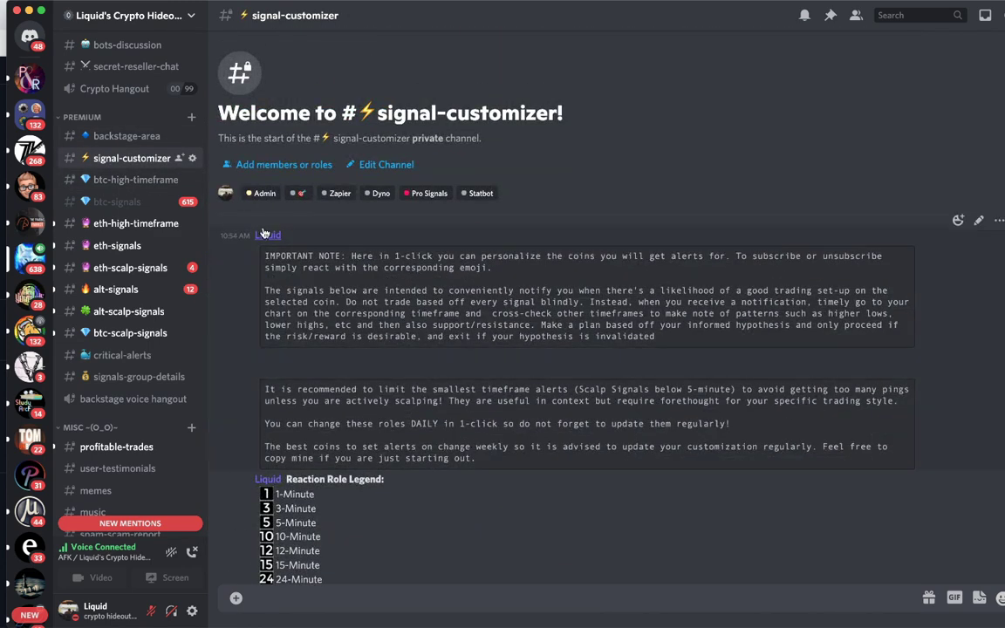
left_click(266, 235)
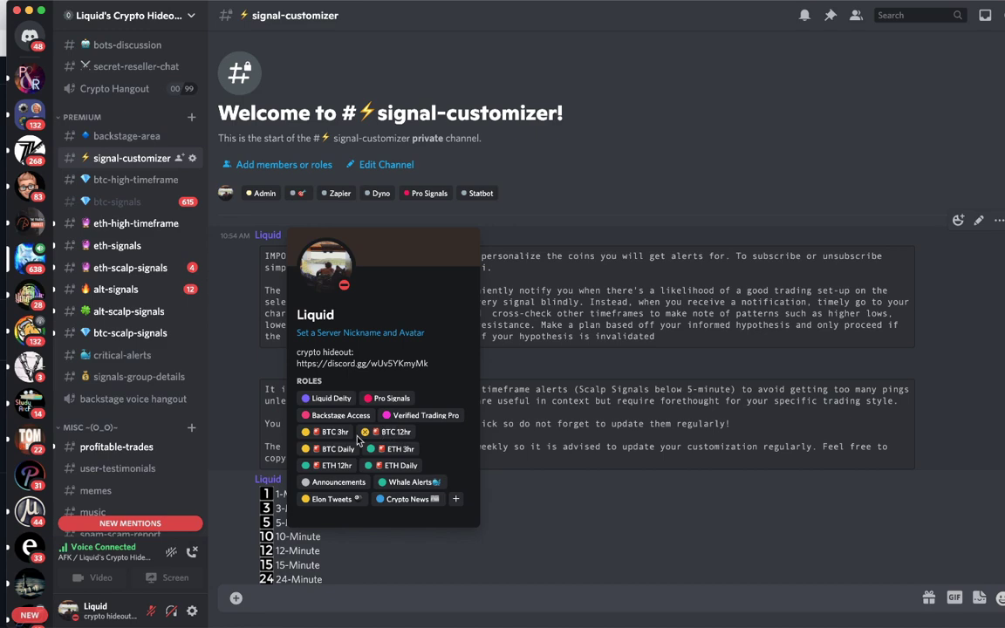
left_click(540, 597)
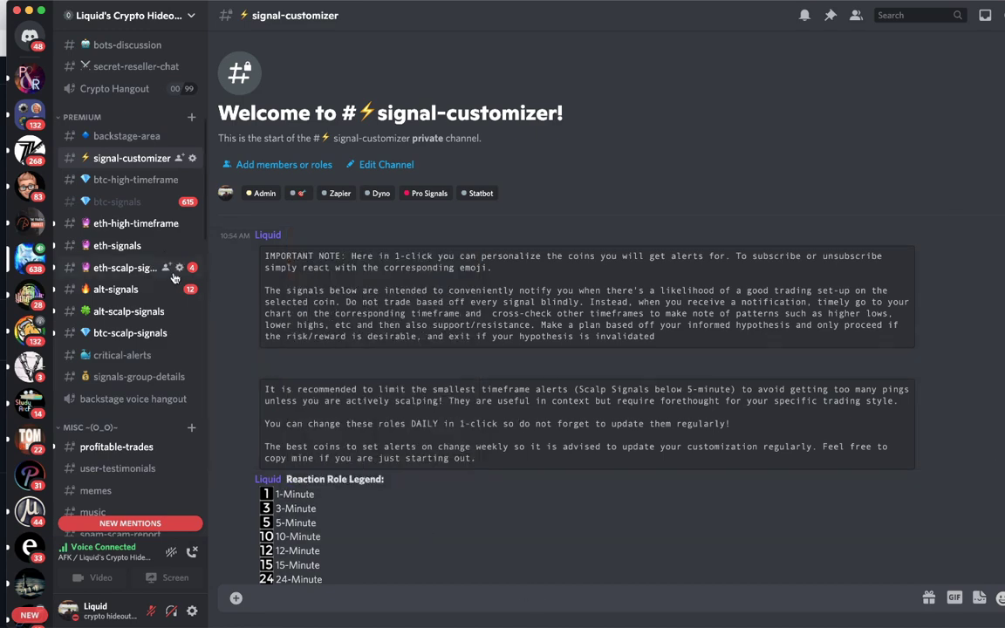
Review the alert history in the btc-high-timeframe channel back to early August and return to the latest alerts.
left_click(116, 180)
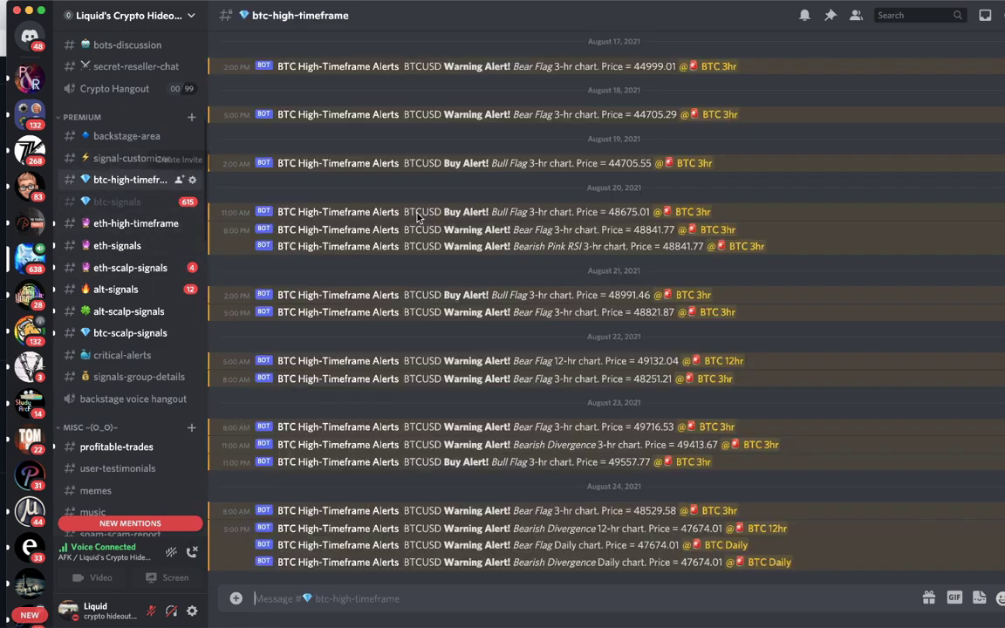
scroll(417, 214, "up", 5)
scroll(485, 106, "up", 5)
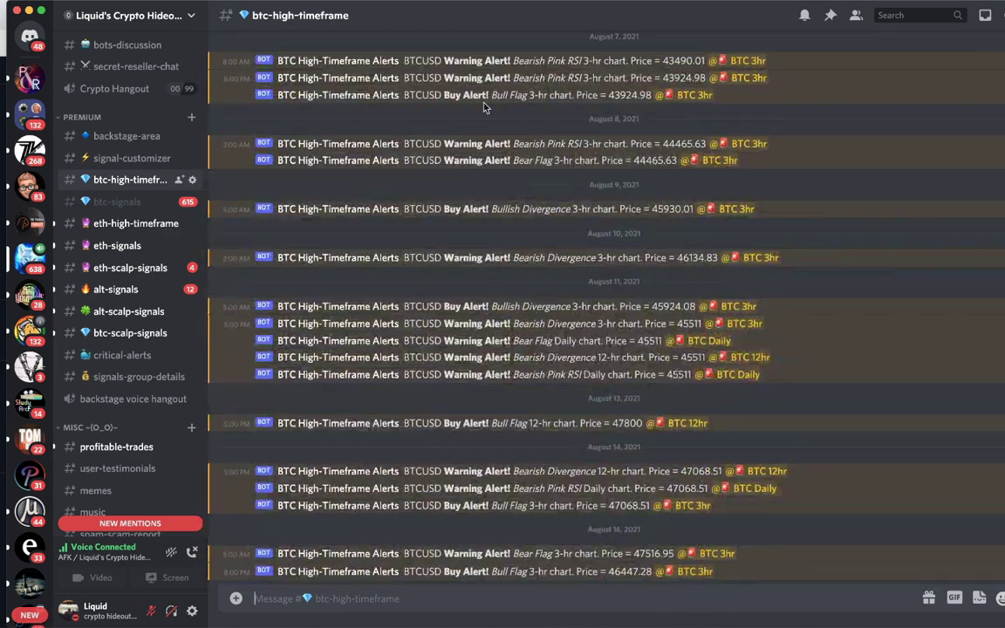
scroll(456, 195, "down", 10)
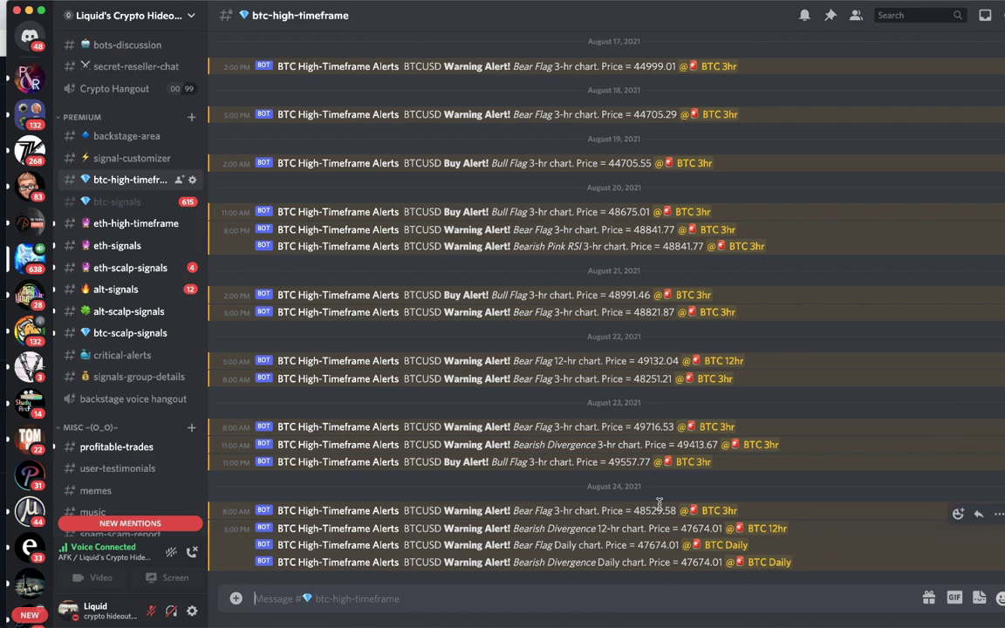
Examine the August 24 Bitcoin warning alerts in btc-high-timeframe by highlighting their text.
left_click_drag(547, 526, 593, 559)
left_click_drag(716, 558, 699, 589)
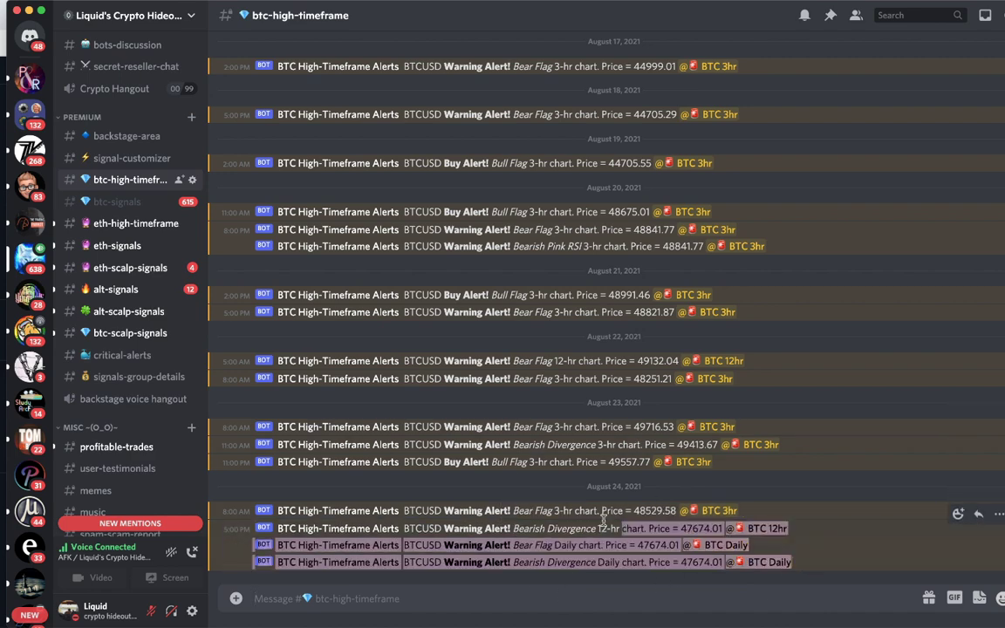
left_click(515, 509)
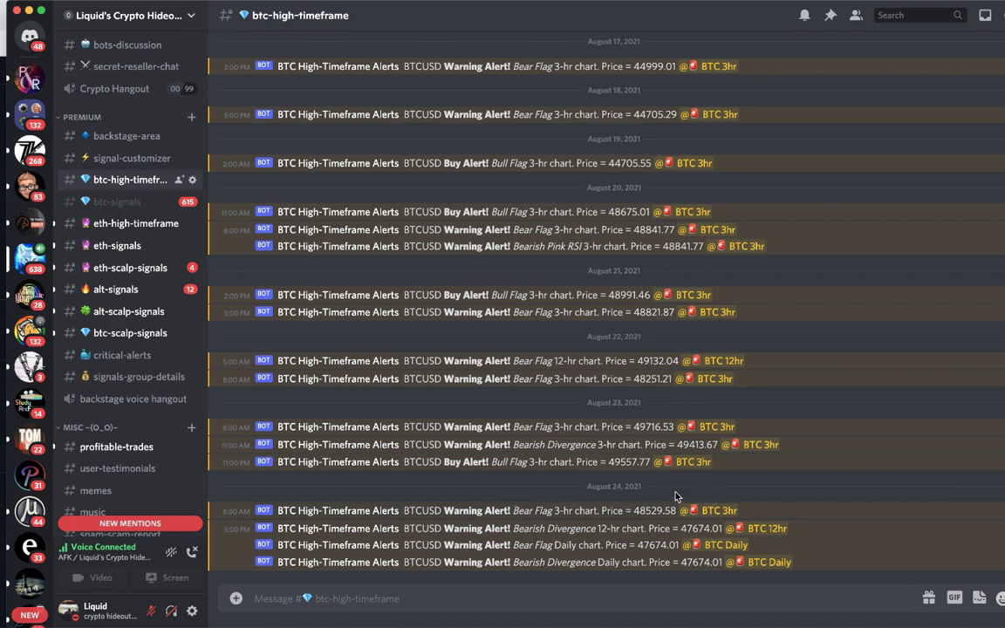
left_click_drag(513, 508, 581, 563)
left_click(522, 510)
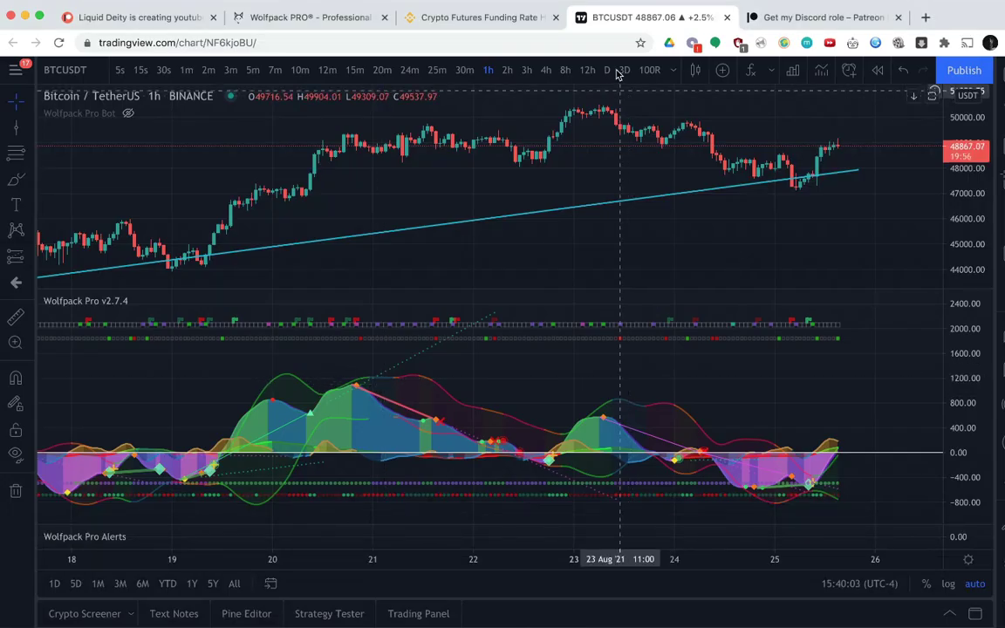
Set the BTCUSDT chart in TradingView to the daily timeframe and compare its recent price action with the August 24 alerts in Discord.
left_click(607, 70)
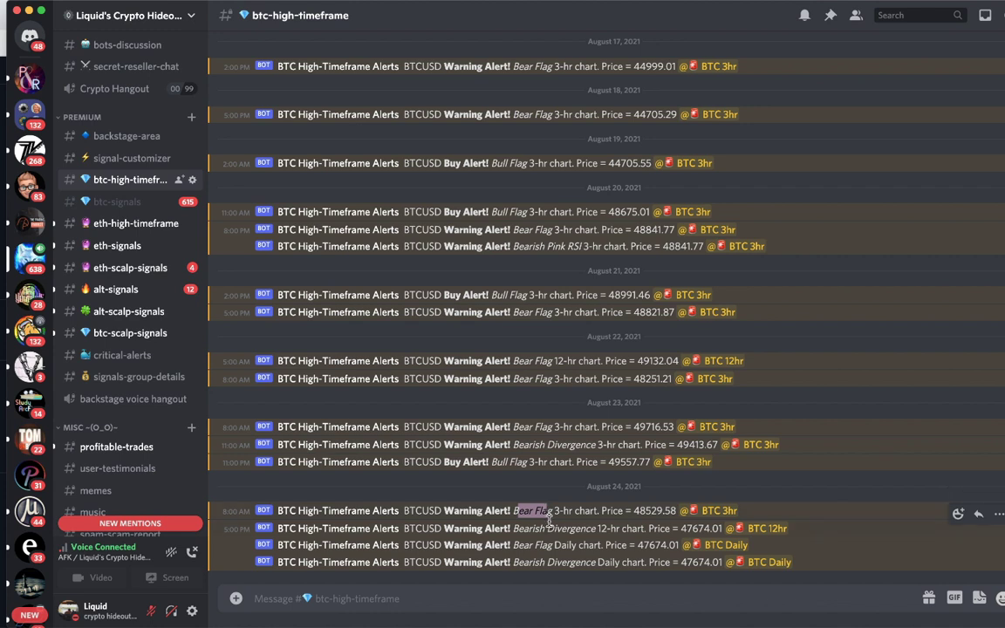
left_click_drag(521, 528, 561, 523)
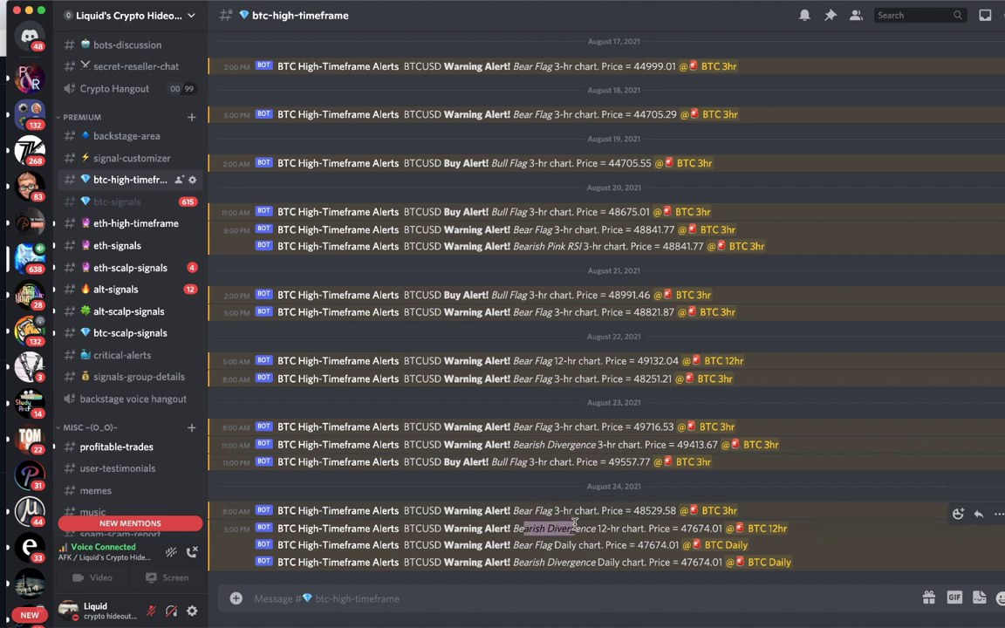
left_click(558, 562)
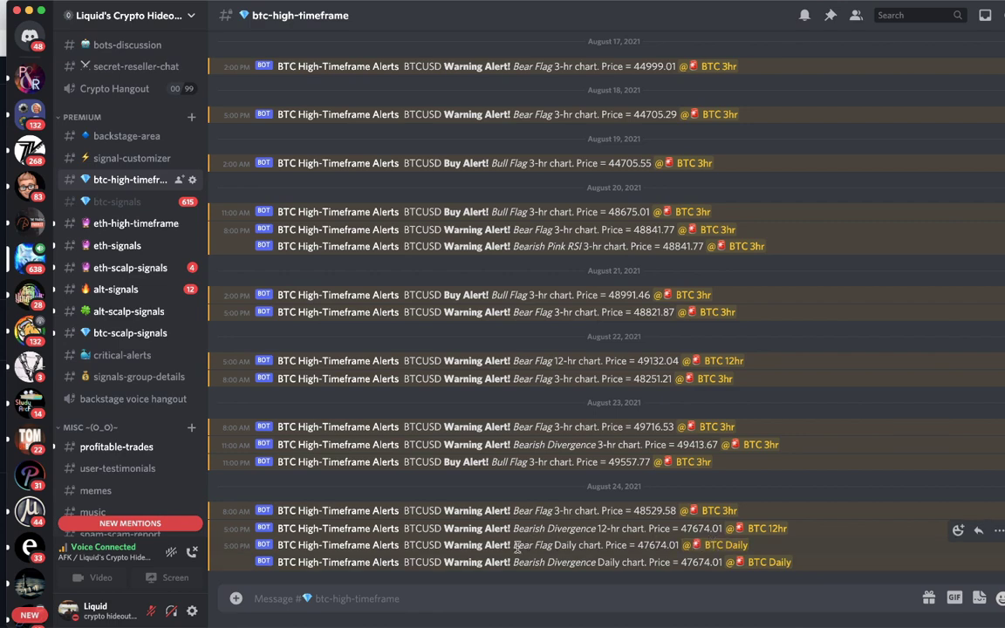
left_click_drag(516, 547, 536, 562)
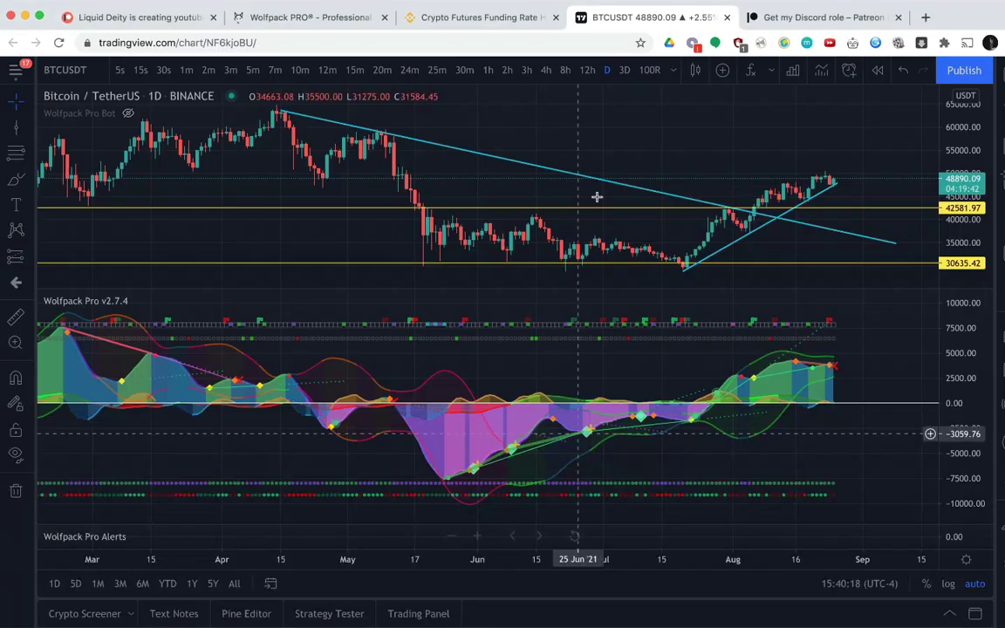
scroll(754, 185, "right", 5)
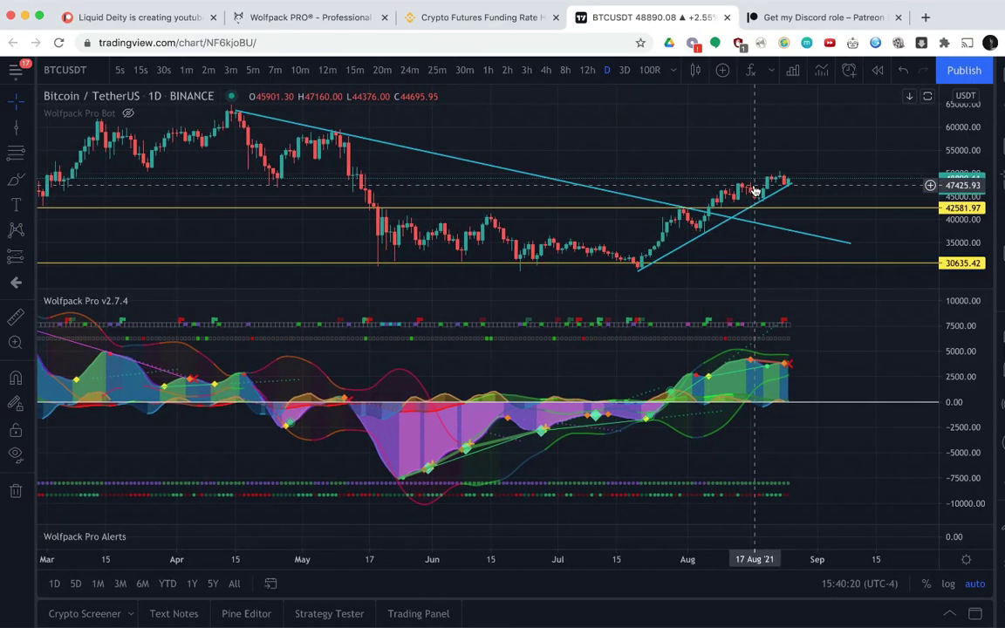
Examine the latest daily candles and Wolfpack Pro signals, and highlight the August 24 daily Bearish Divergence alert in Discord for comparison.
scroll(754, 185, "up", 2)
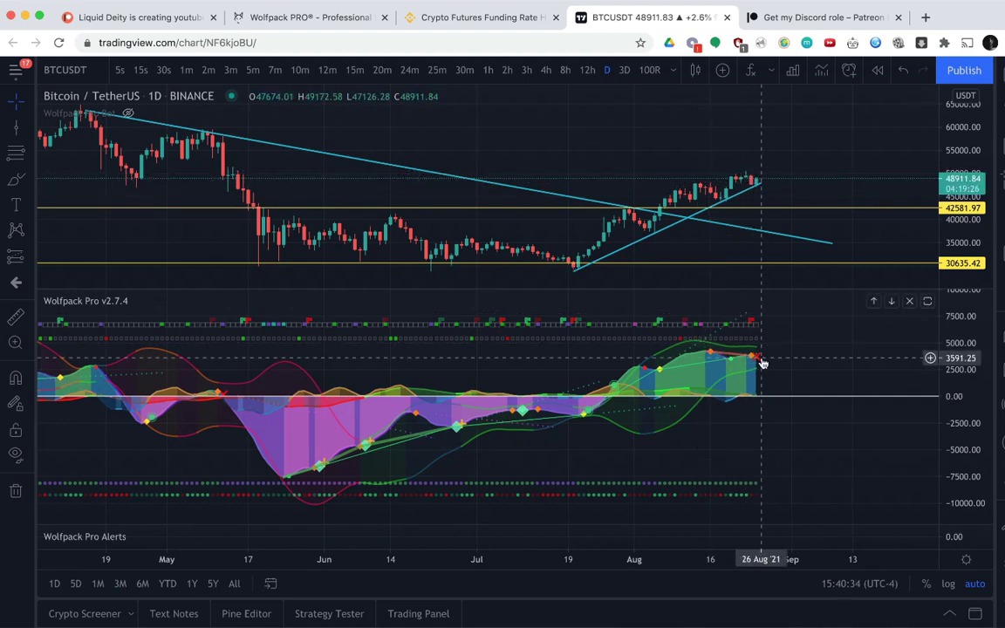
scroll(753, 359, "up", 2)
scroll(753, 359, "up", 2)
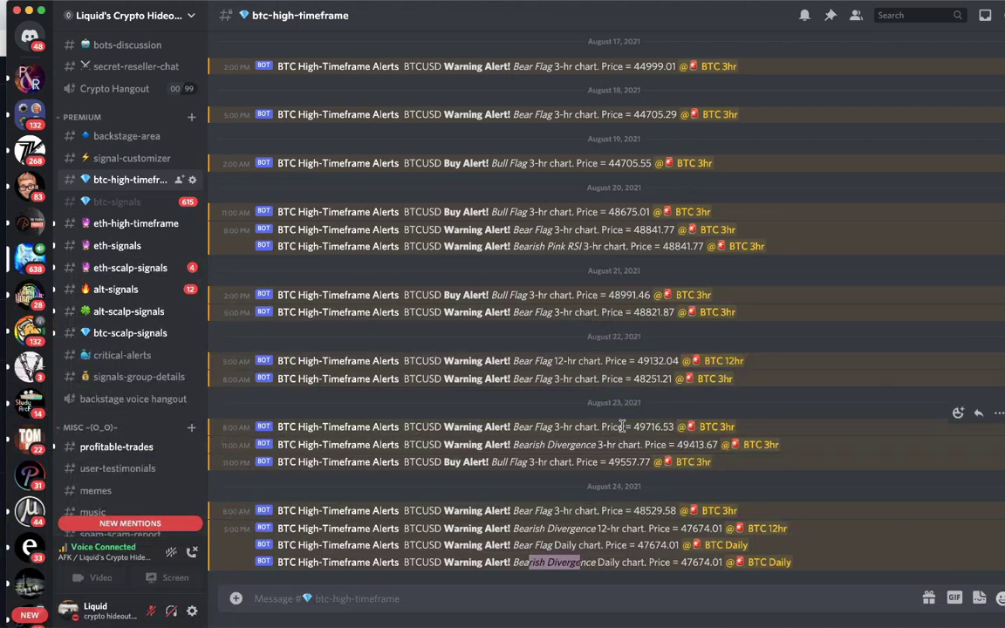
left_click_drag(572, 562, 608, 564)
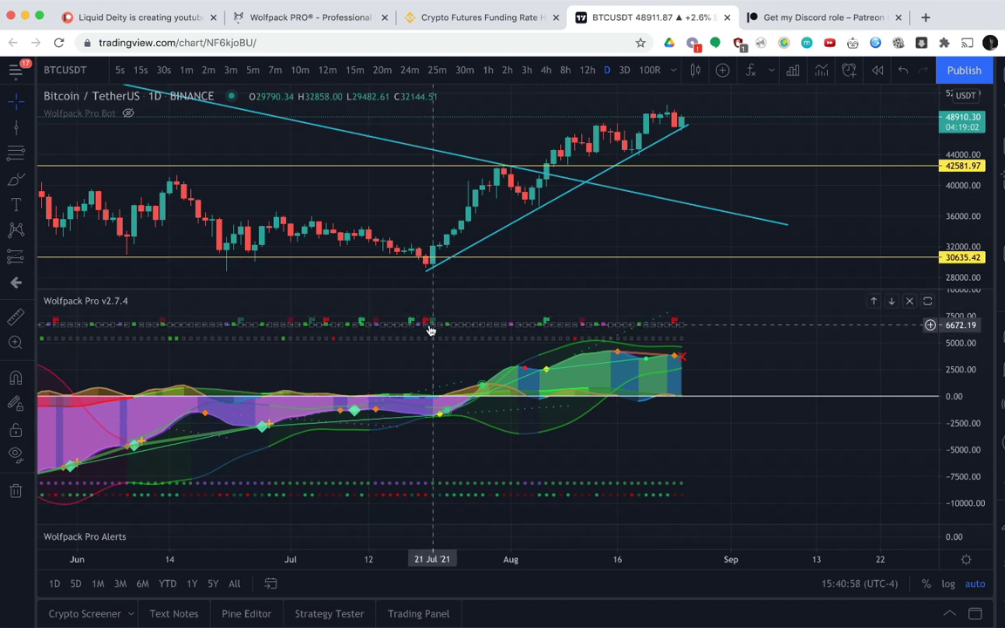
Inspect the July 21 daily candle and the Wolfpack Pro flag and momentum signals around it on the TradingView chart.
scroll(430, 330, "left", 2)
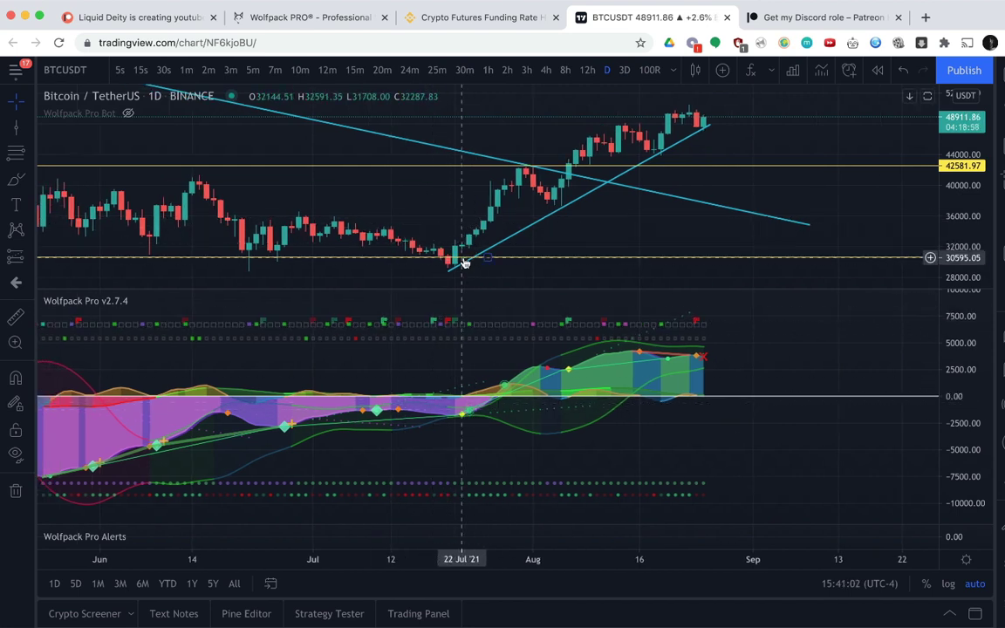
scroll(453, 263, "left", 3)
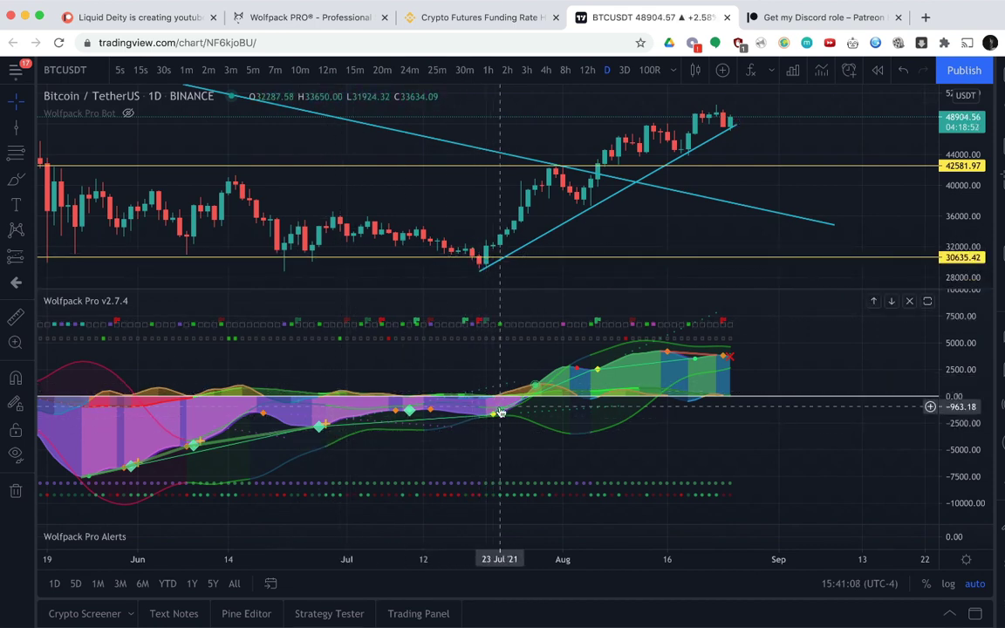
scroll(487, 328, "up", 2)
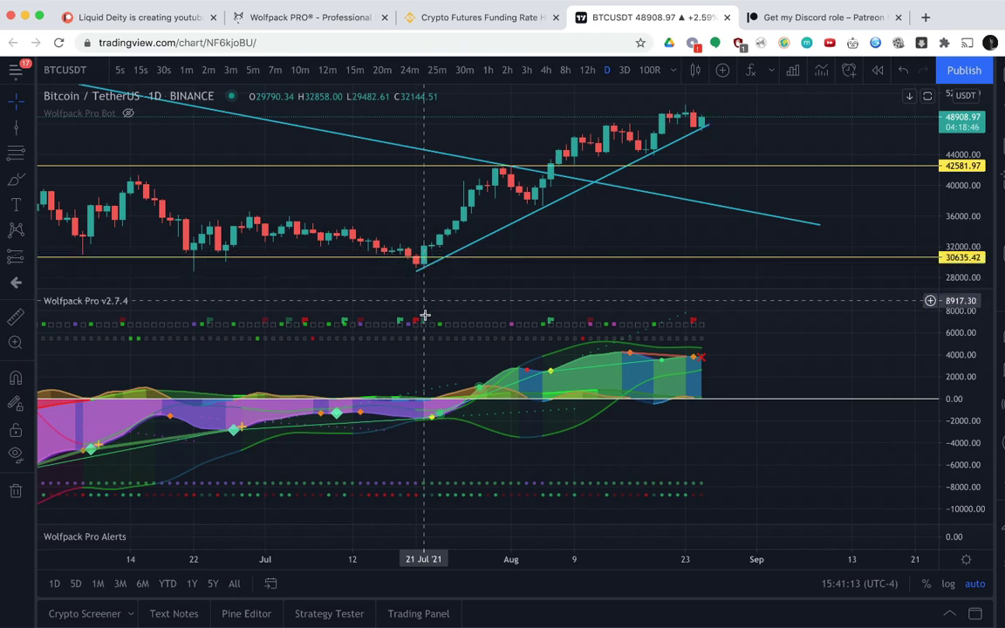
Switch to Discord, find the oldest alert in btc-high-timeframe, and highlight its daily Bull Flag buy text to match the July 21 chart signal.
key("super+Tab")
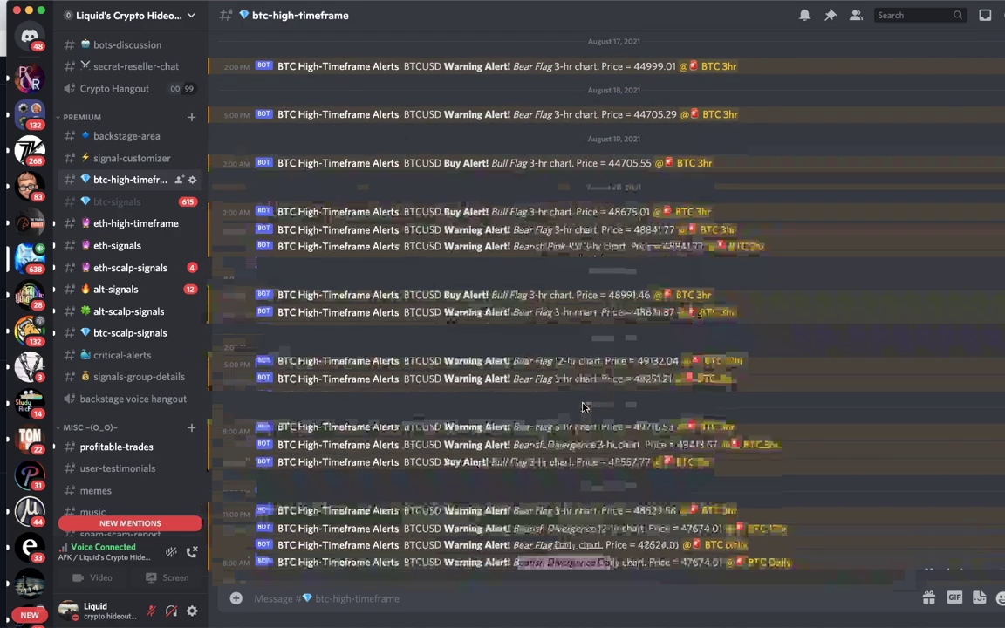
scroll(652, 393, "up", 10)
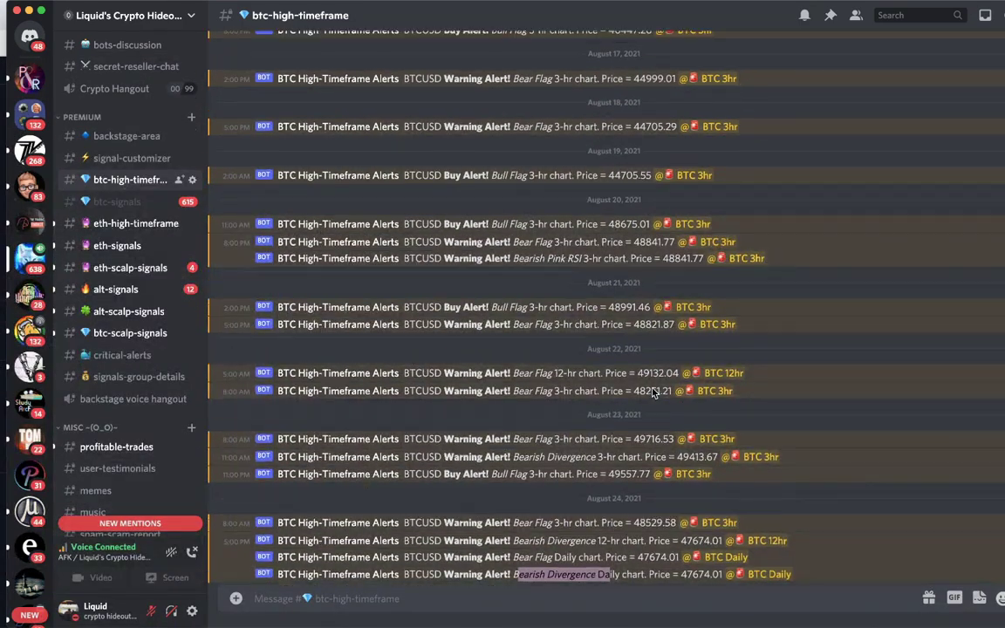
scroll(653, 394, "up", 15)
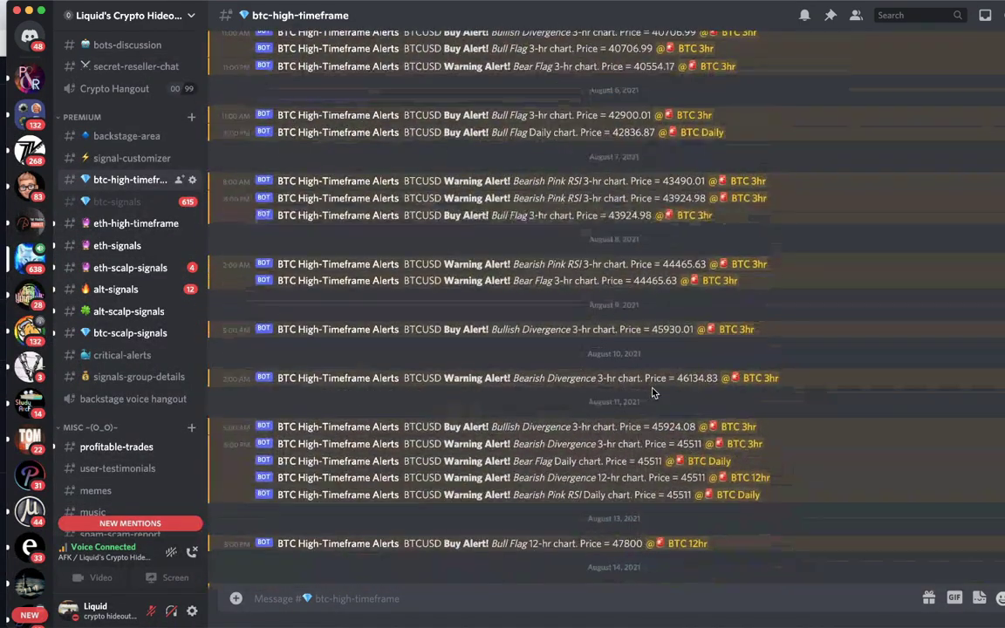
scroll(653, 394, "up", 1)
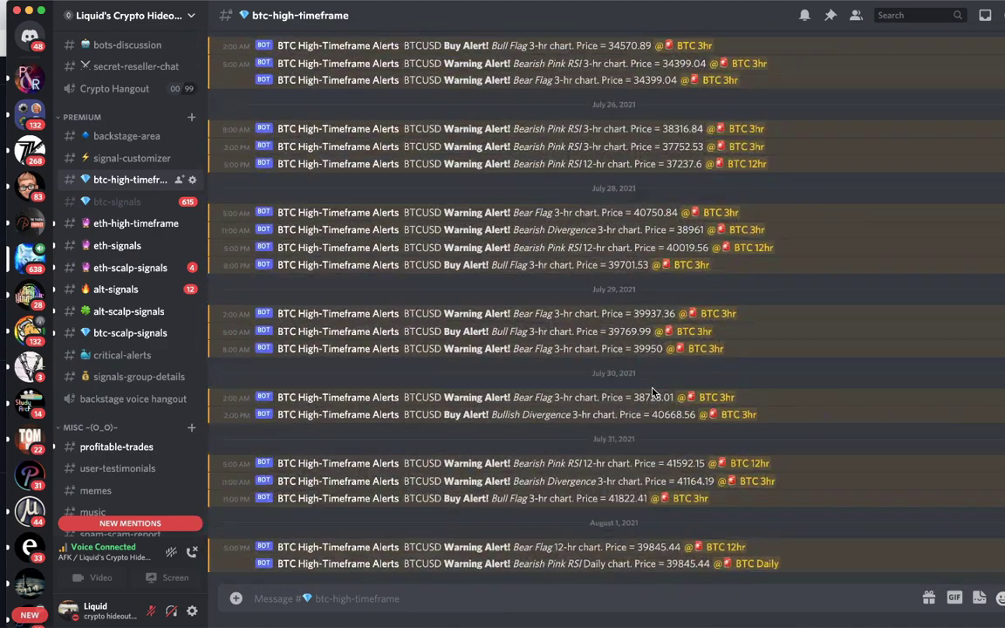
scroll(624, 323, "up", 5)
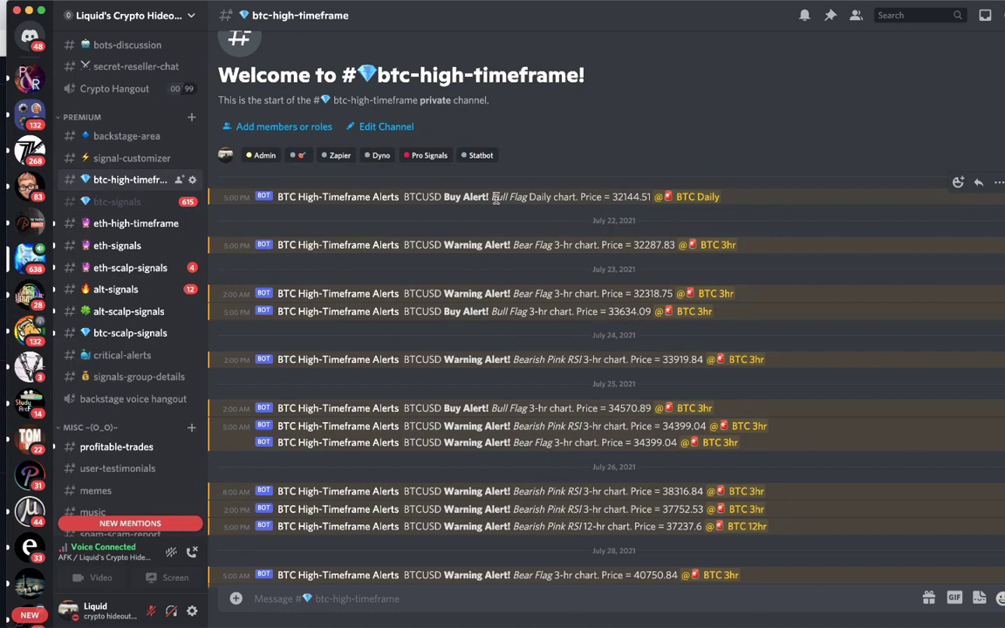
left_click_drag(494, 197, 733, 203)
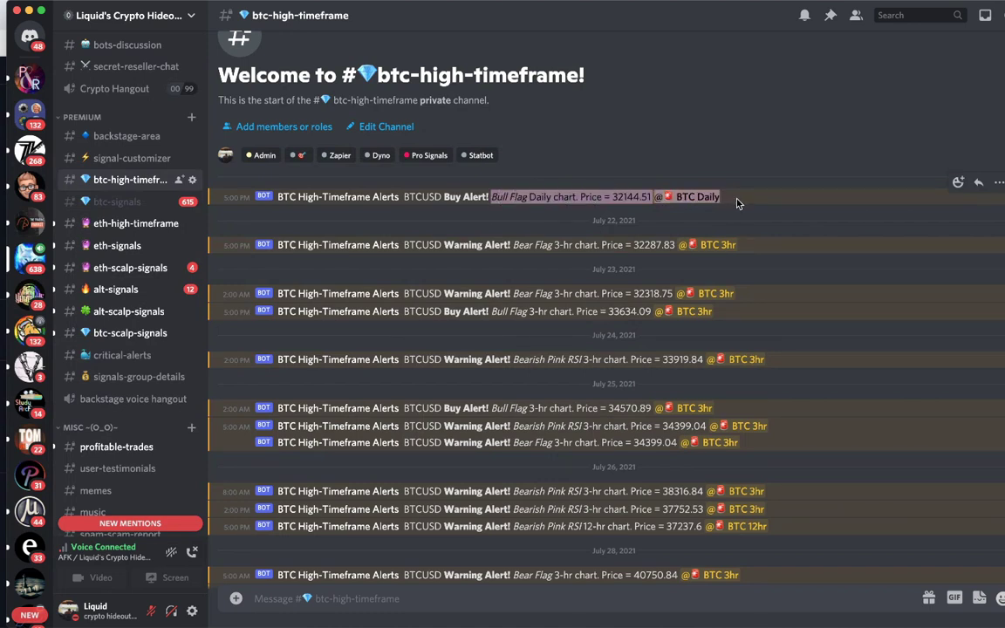
left_click_drag(244, 196, 781, 191)
left_click(761, 204)
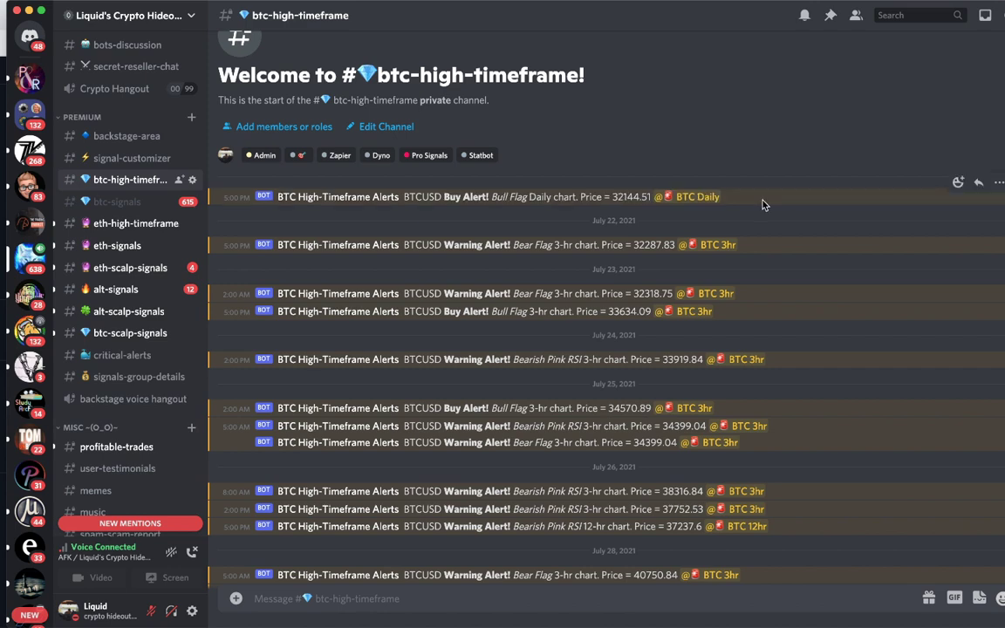
Inspect the August 1 signal on the TradingView daily chart and highlight the matching Bearish Pink RSI Daily alert in Discord.
key("super+Tab")
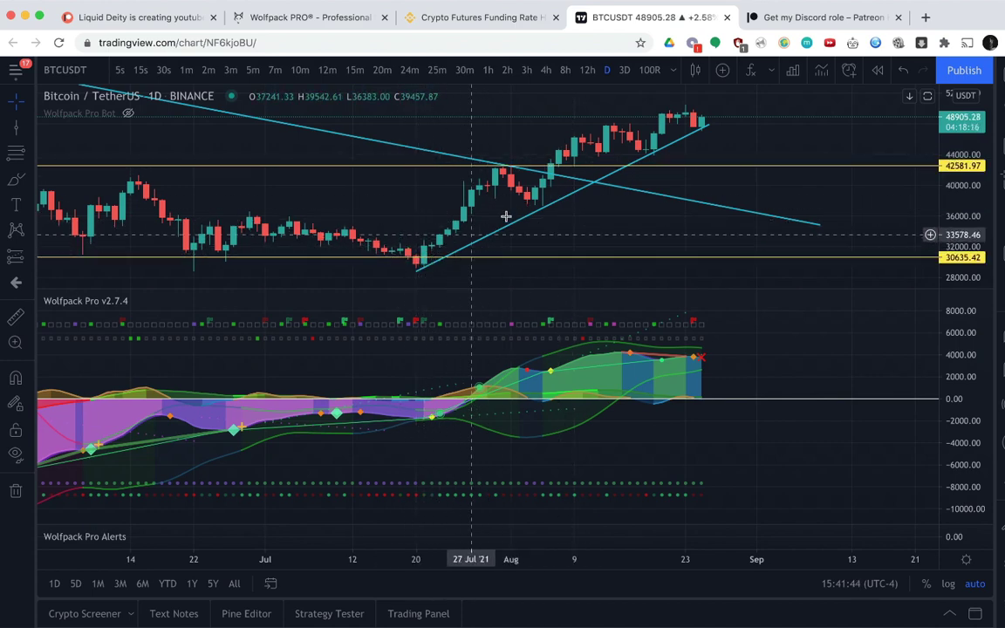
scroll(587, 172, "left", 3)
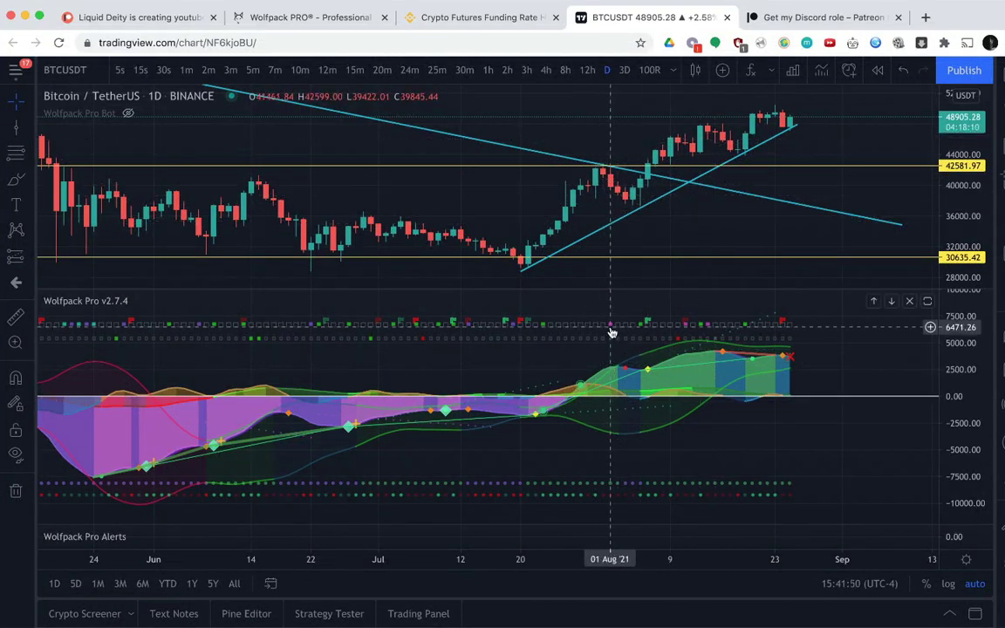
scroll(614, 331, "up", 3)
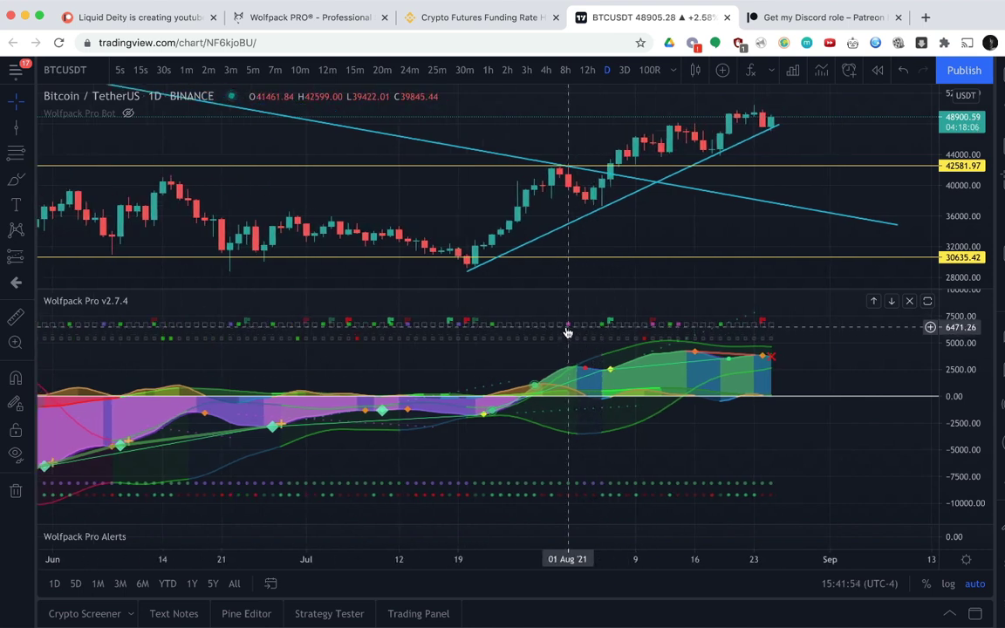
key("super+Tab")
scroll(552, 290, "down", 10)
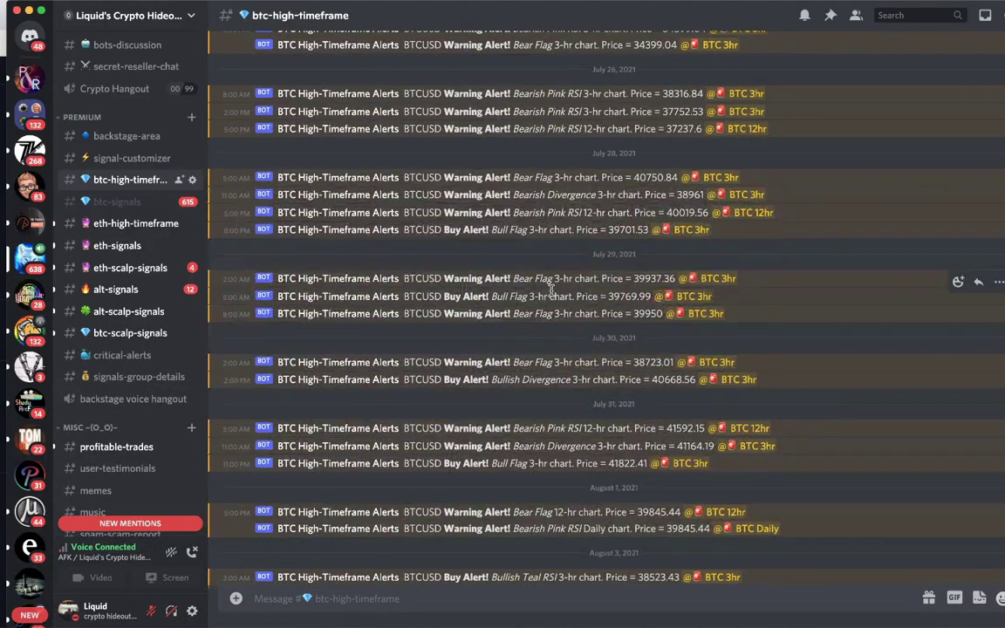
scroll(551, 291, "down", 8)
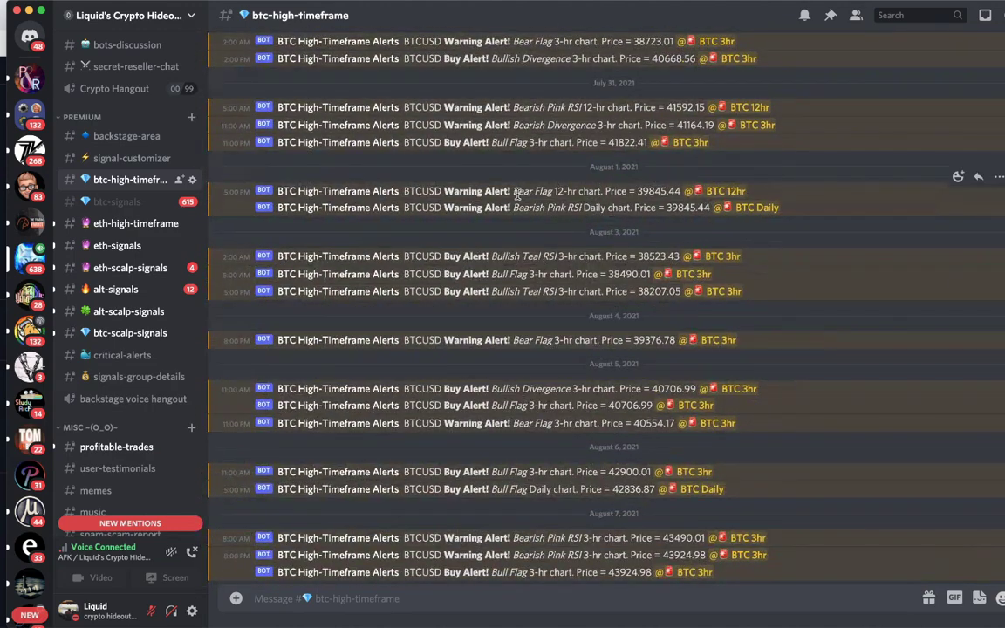
left_click_drag(525, 192, 533, 202)
left_click(514, 207)
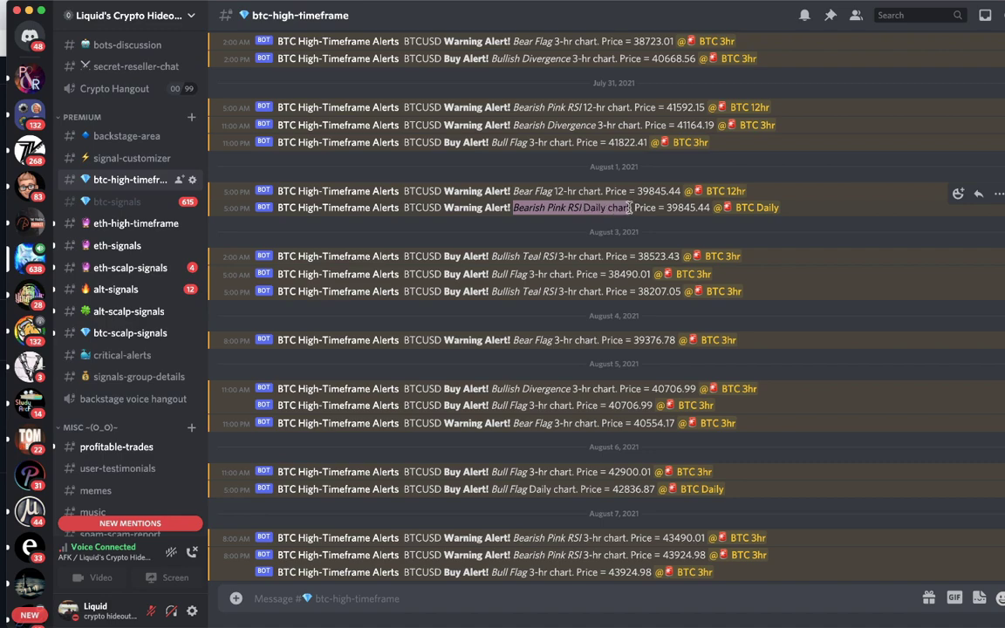
Return to TradingView, set the BTCUSDT chart to the 12-hour timeframe, and examine the August candles and Wolfpack Pro divergences.
key("super+Tab")
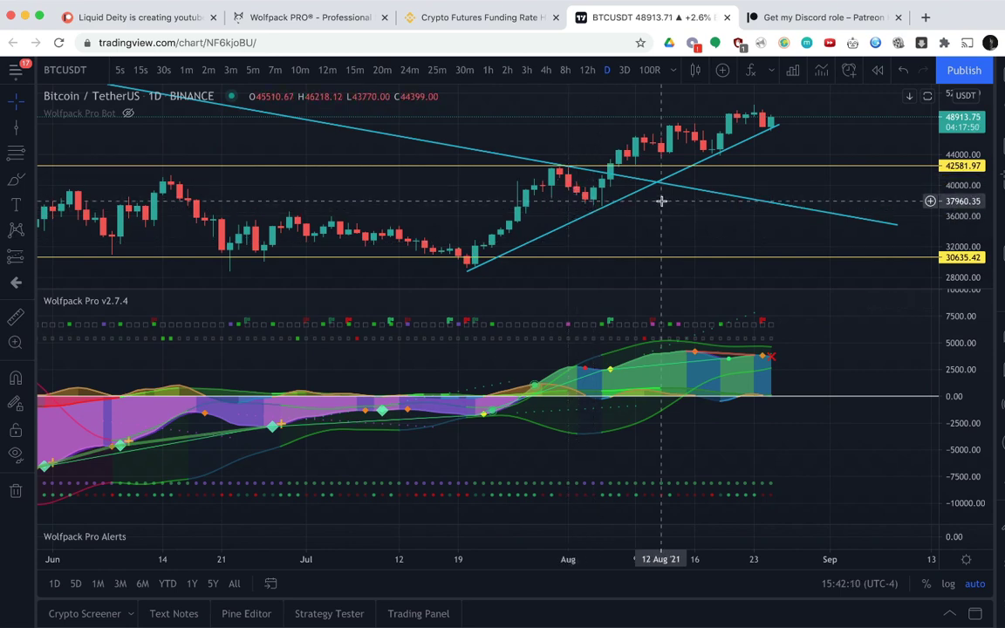
scroll(658, 201, "up", 2)
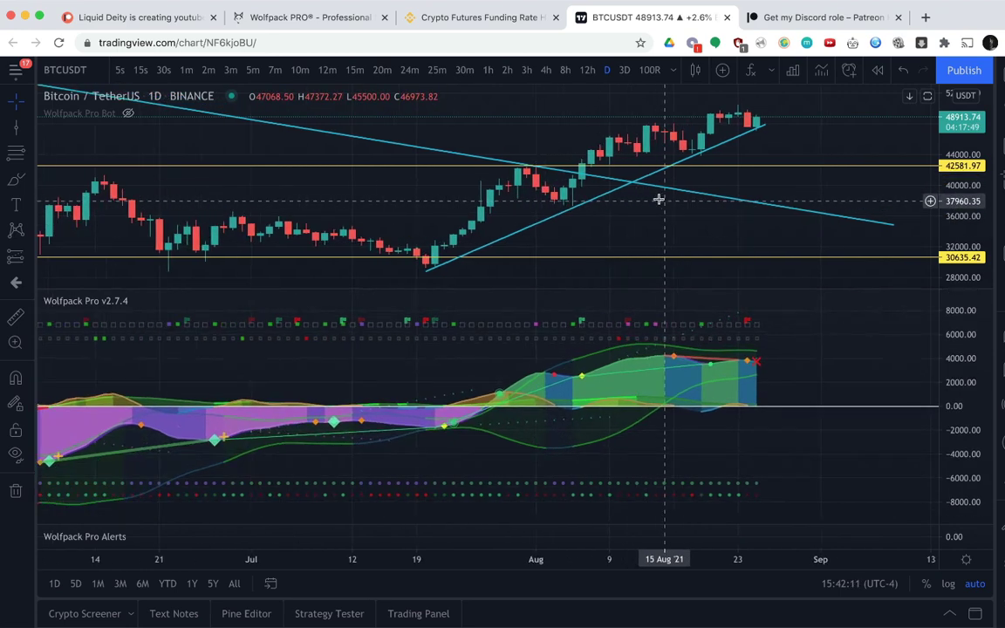
left_click(587, 72)
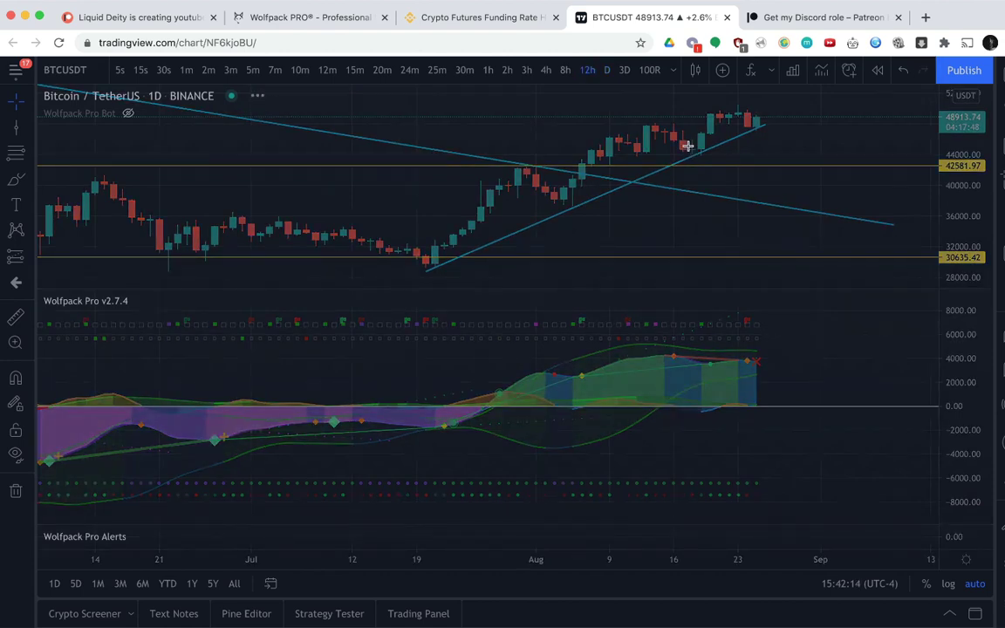
scroll(688, 149, "down", 3)
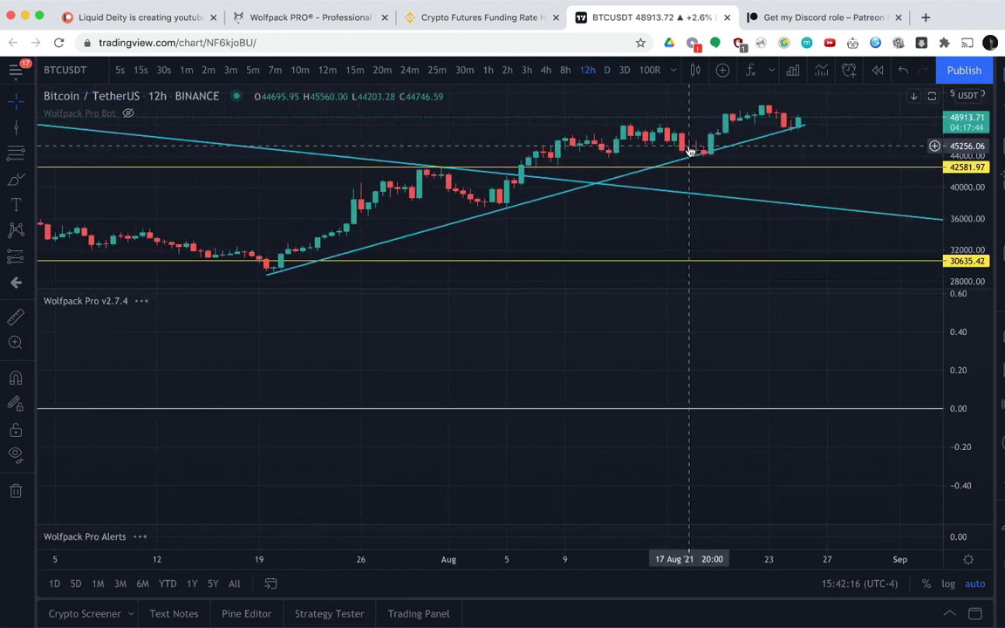
scroll(688, 148, "down", 3)
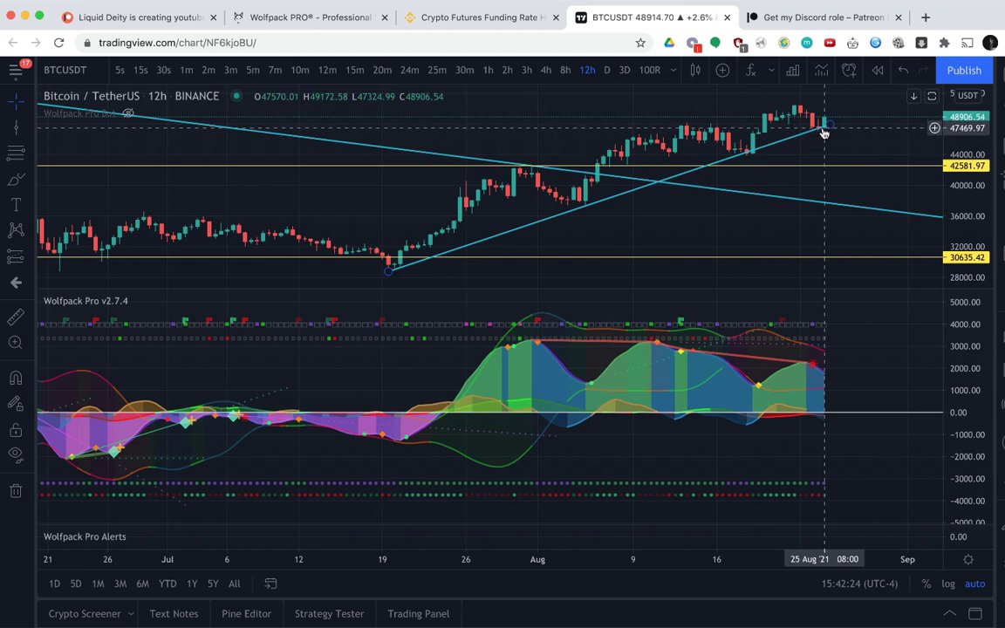
scroll(333, 238, "up", 3)
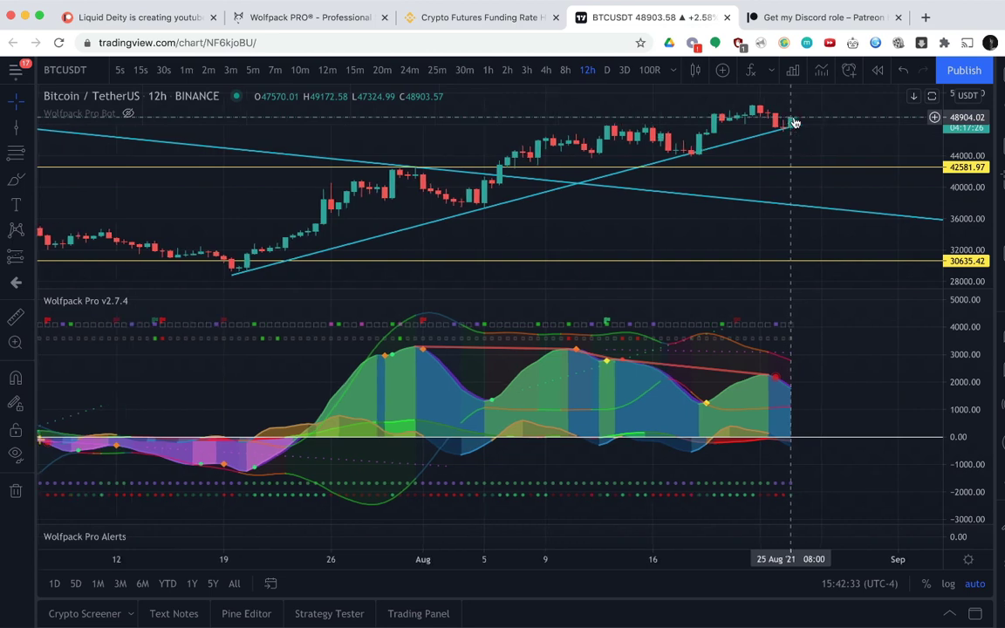
scroll(792, 123, "up", 1)
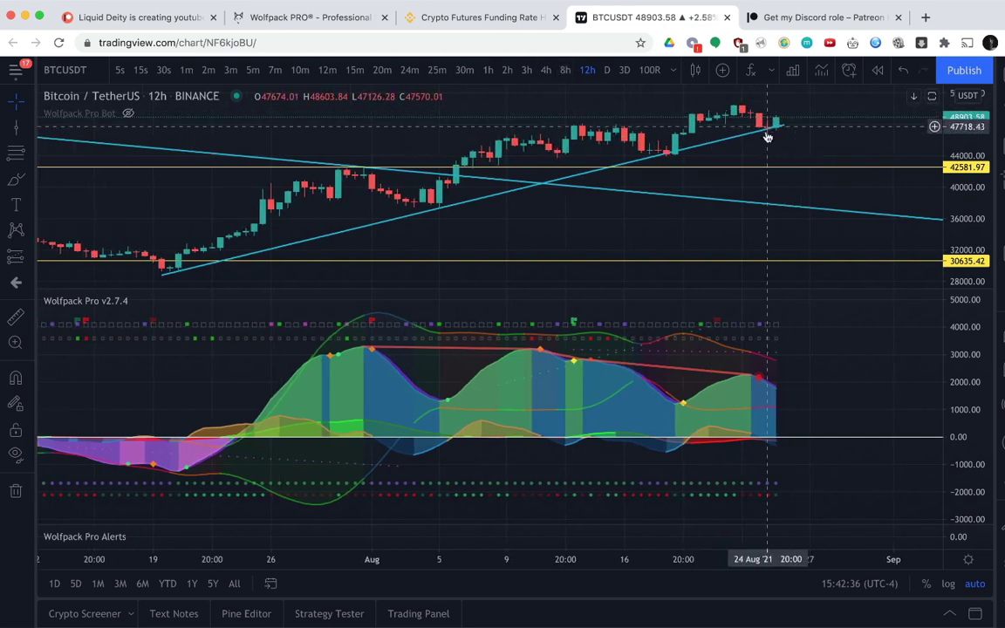
Set the BTCUSDT chart to the 1-hour timeframe and review the August 22 to 25 price action.
left_click(489, 71)
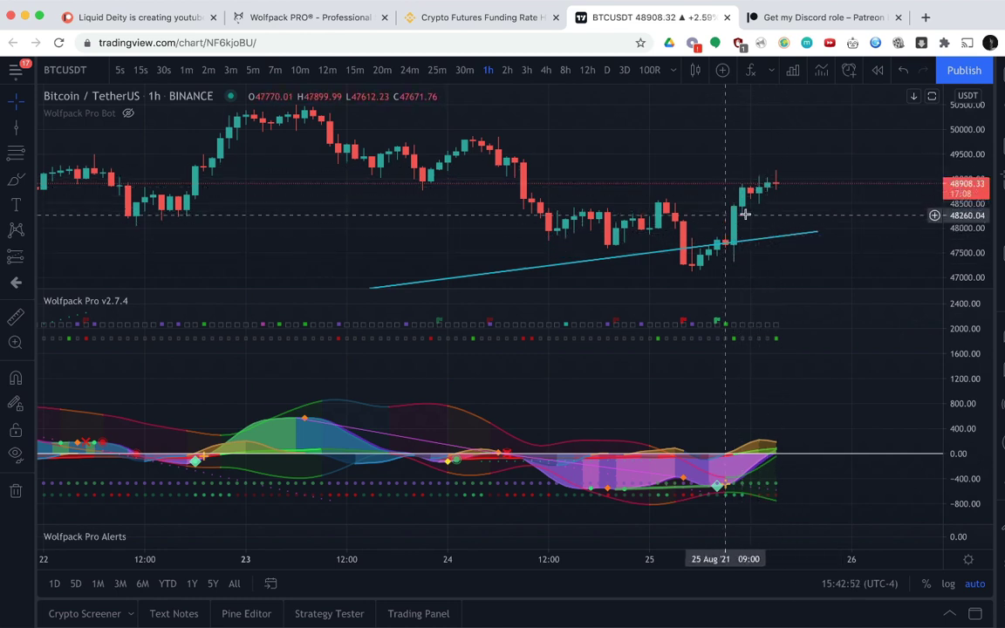
scroll(741, 256, "down", 2)
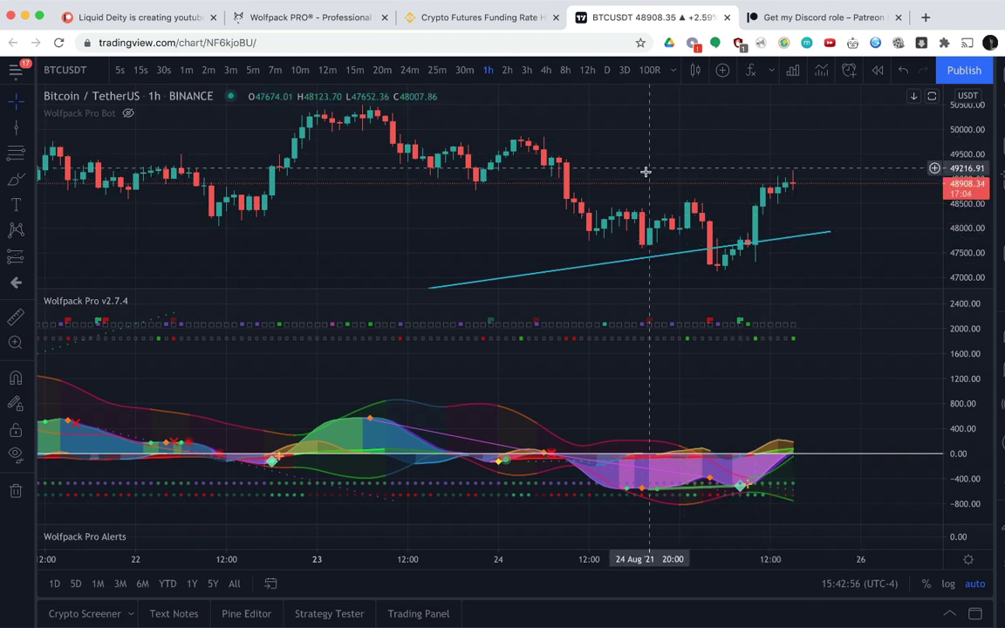
scroll(647, 173, "down", 1)
scroll(690, 150, "down", 2)
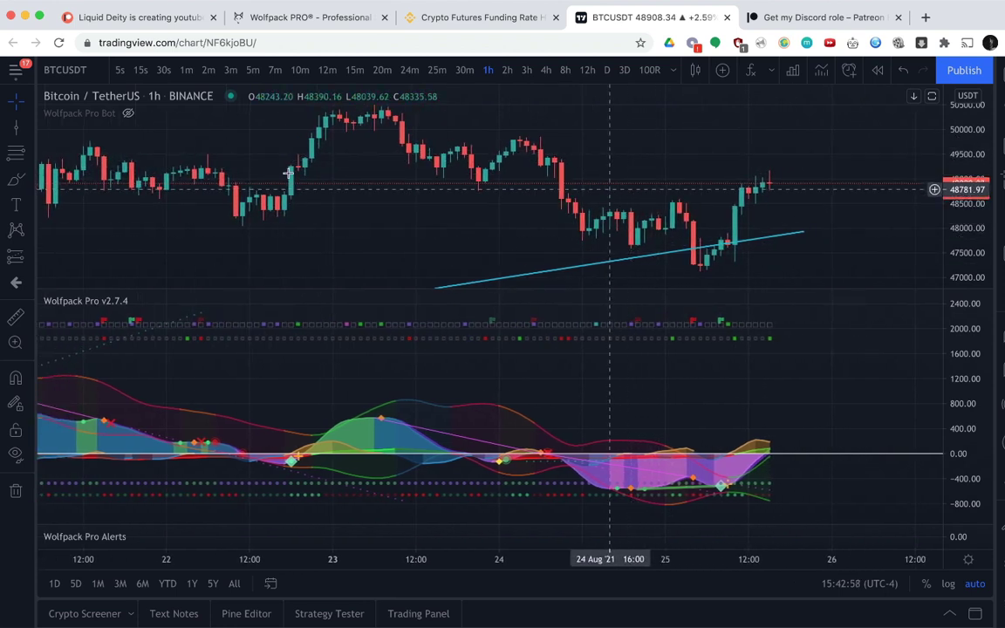
Draw a descending trend line from the 23 Aug 07:00 high at about 50449 over the lower highs, extending it to 26 Aug 09:00.
left_click(19, 133)
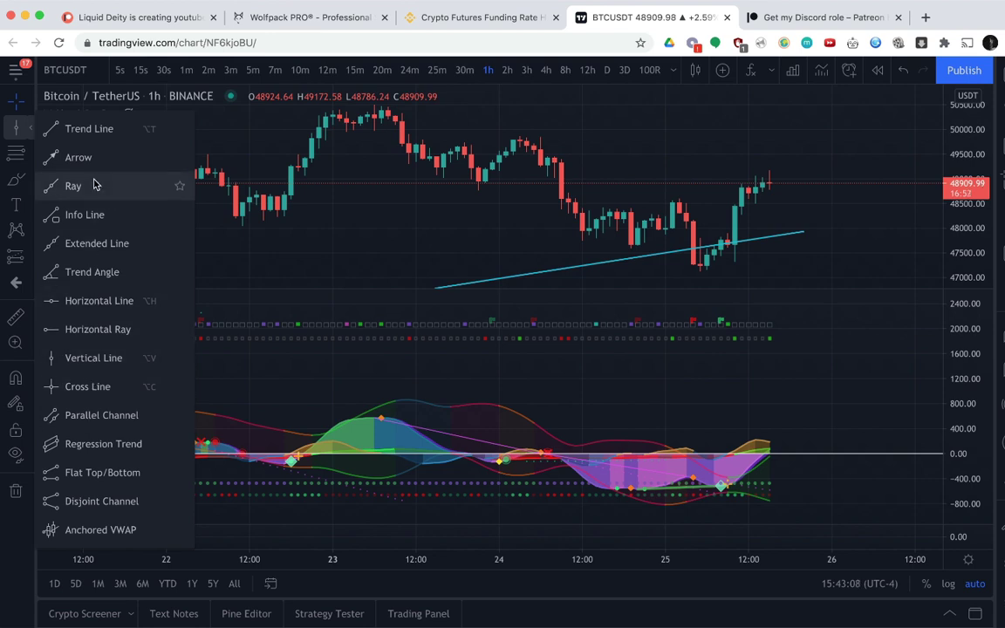
left_click(75, 129)
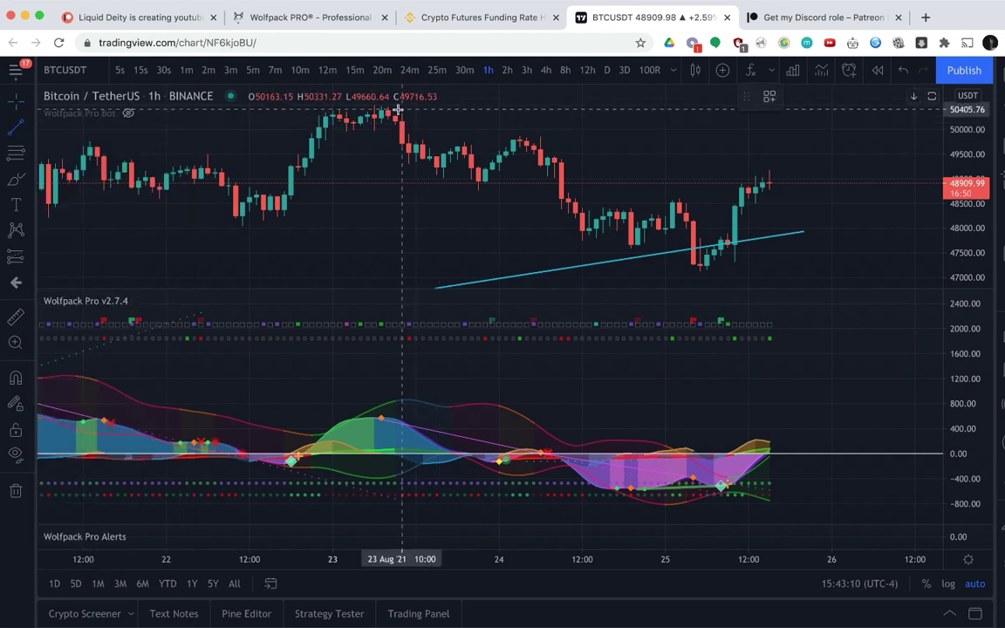
left_click(381, 109)
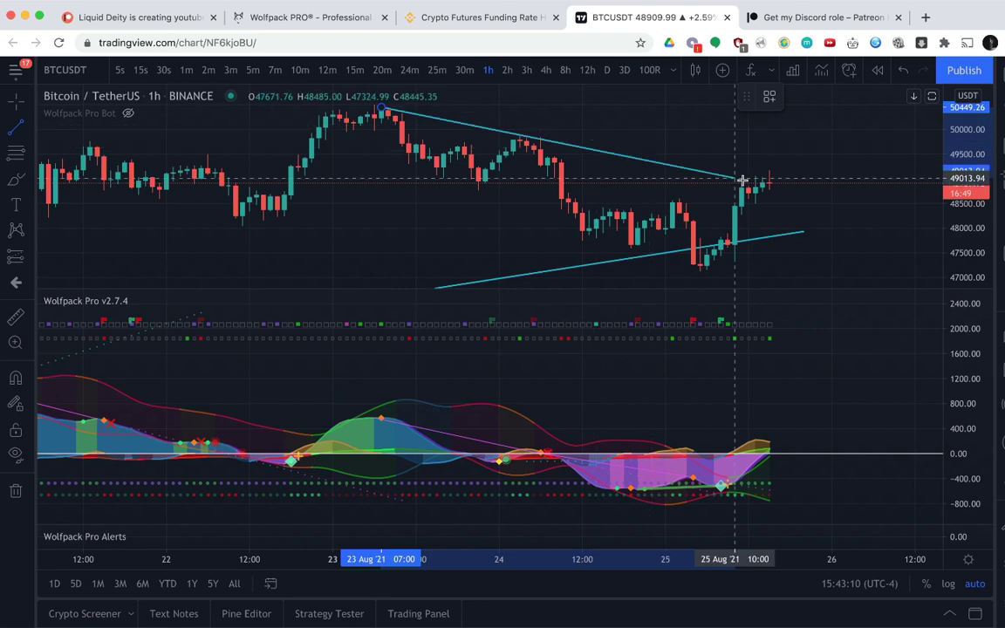
left_click(829, 206)
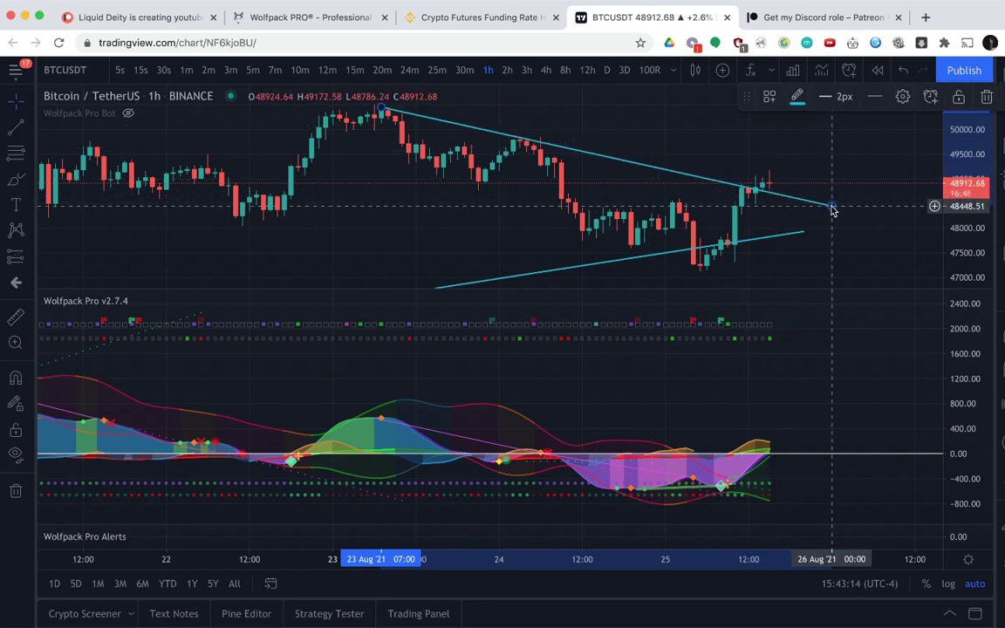
left_click(750, 185)
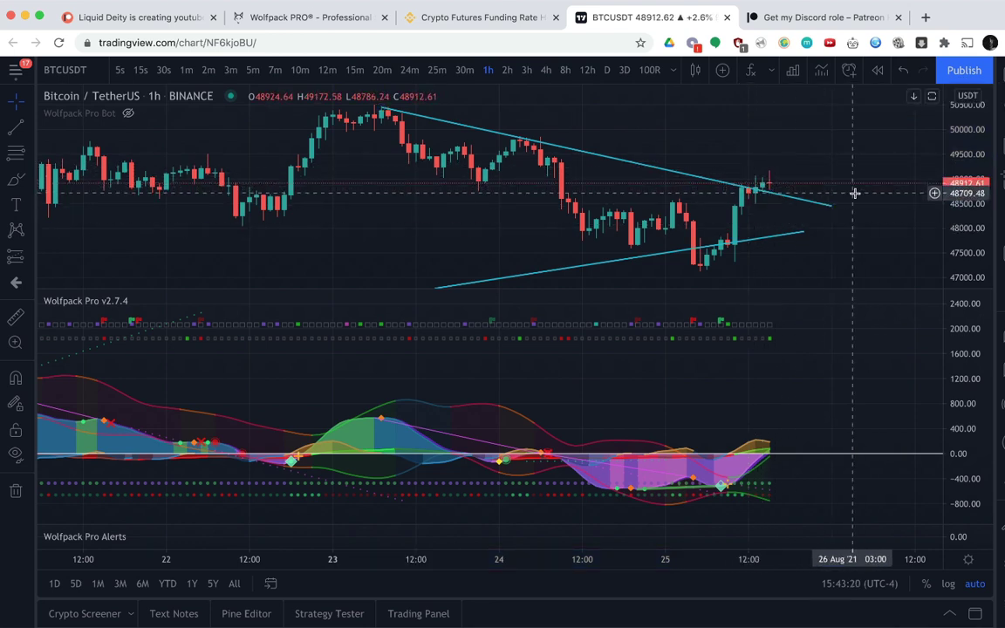
left_click_drag(830, 207, 895, 222)
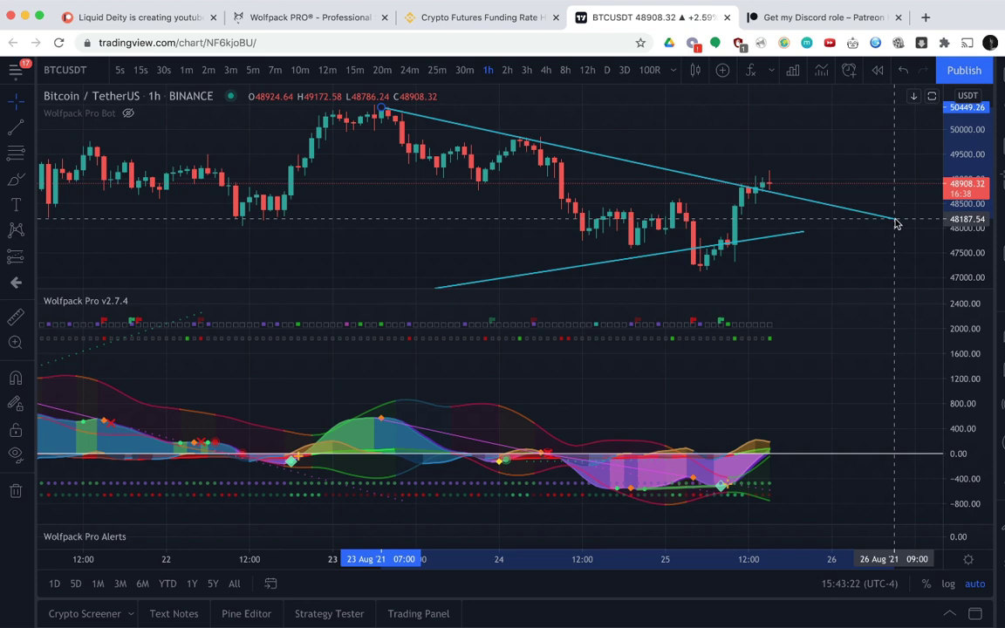
Brush a short projected curve from the latest 1-hour candle down to the descending trend line, and remove the stroke.
left_click_drag(728, 175, 679, 178)
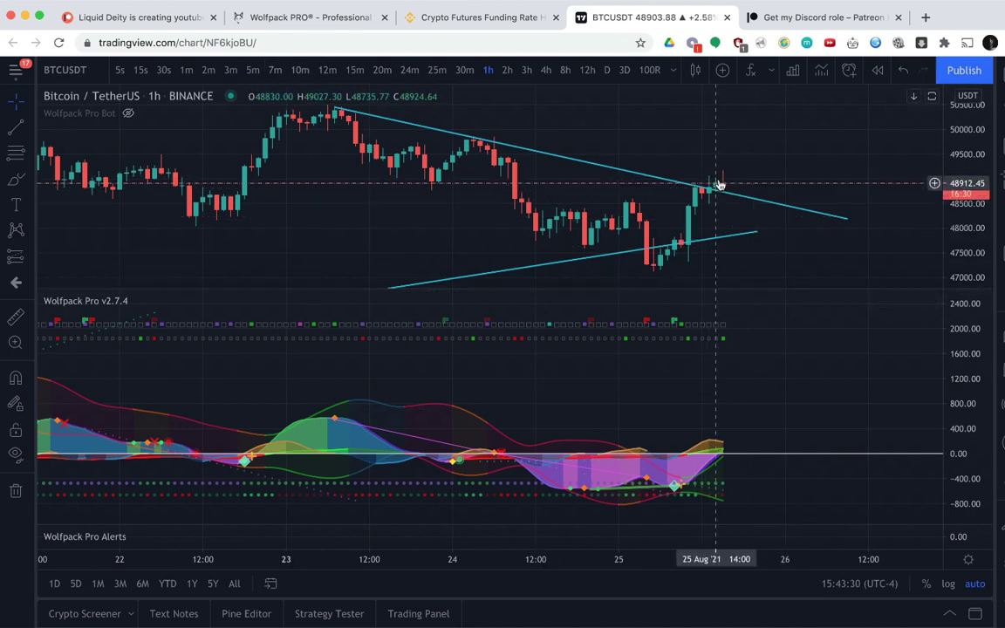
left_click(682, 180)
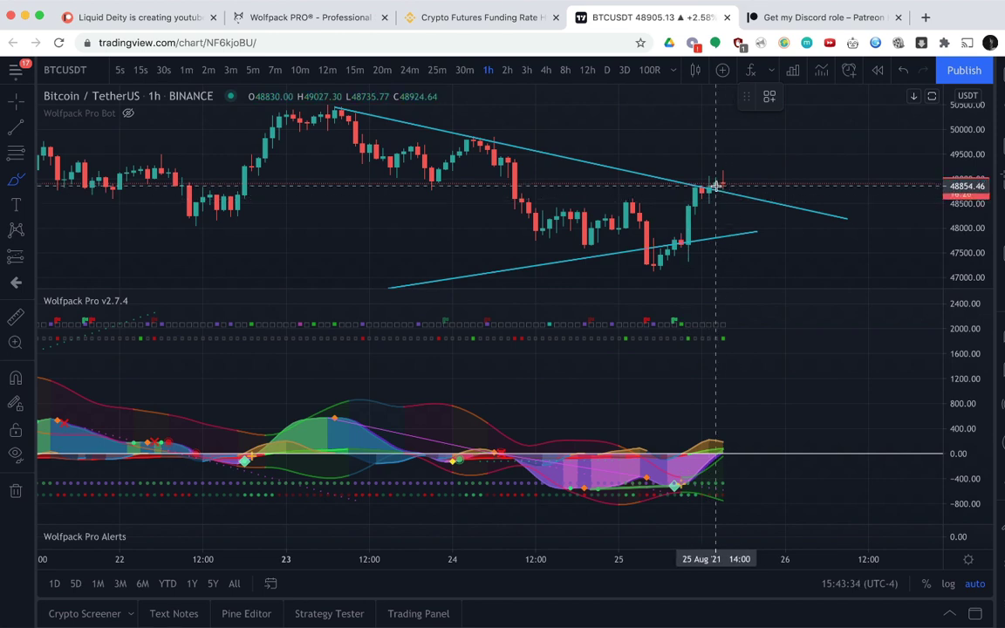
left_click(715, 185)
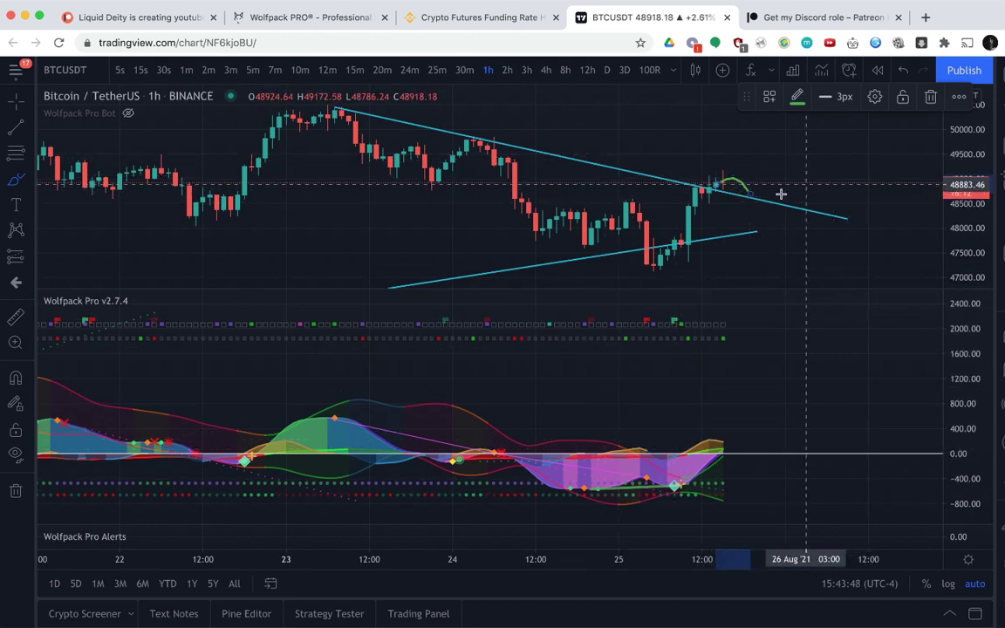
key("Delete")
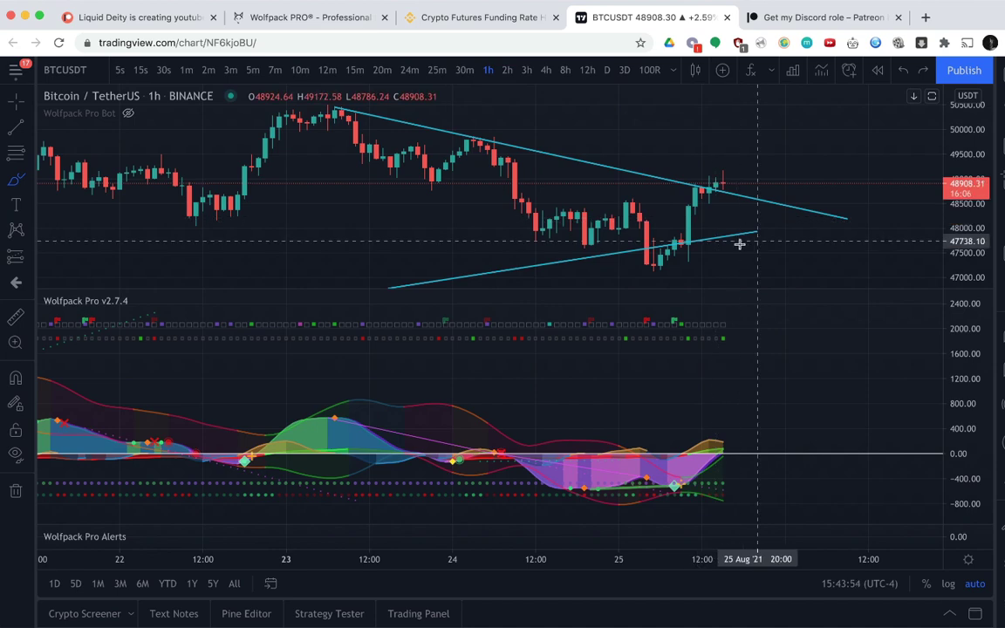
Review the wider 1-hour price action back to about August 11 against both trend lines and the Wolfpack Pro signals.
left_click(16, 181)
scroll(540, 191, "down", 2)
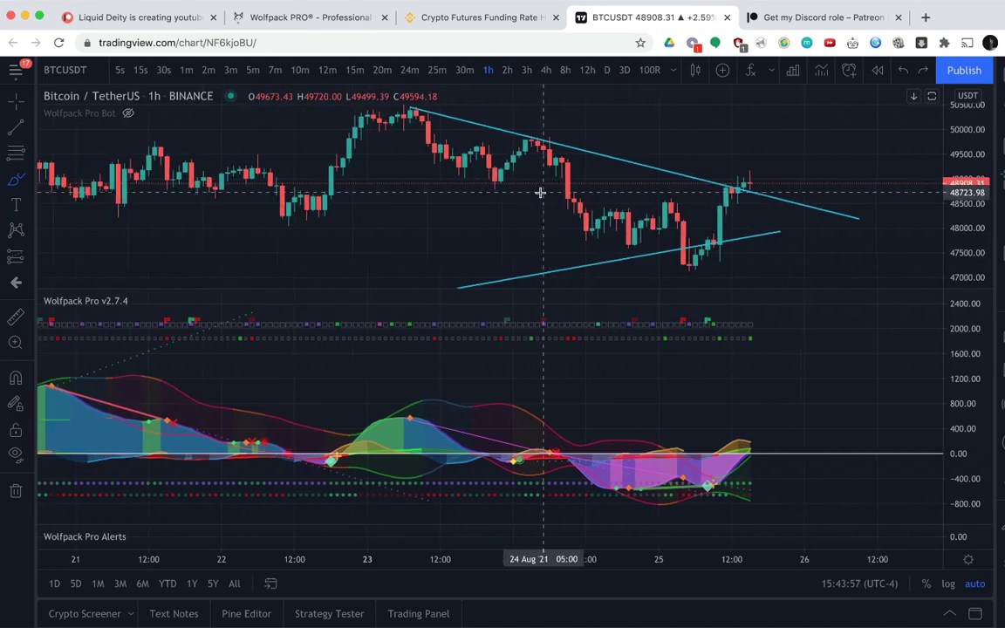
scroll(540, 192, "down", 5)
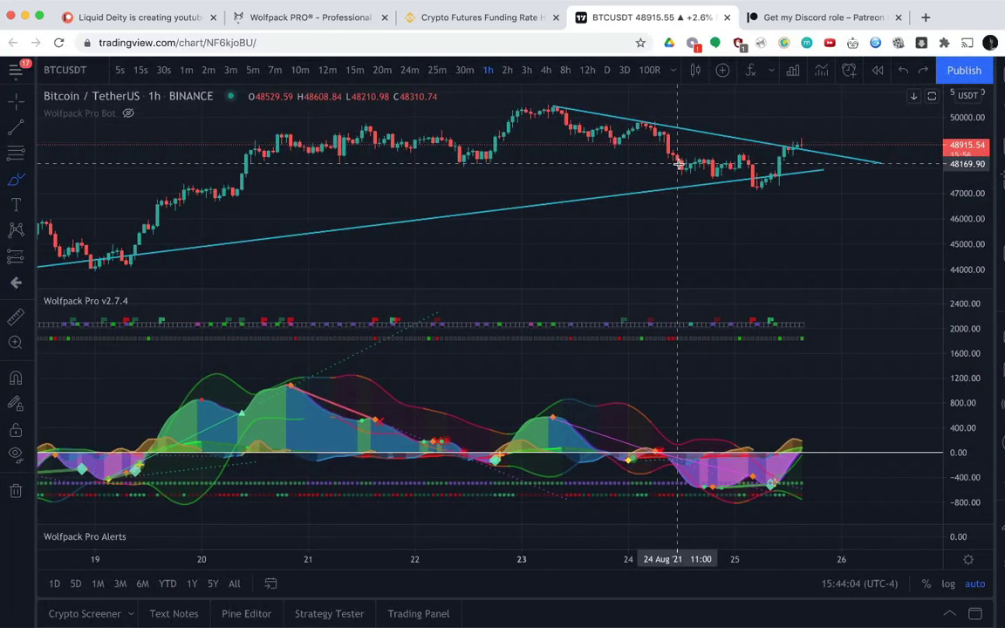
scroll(679, 163, "down", 4)
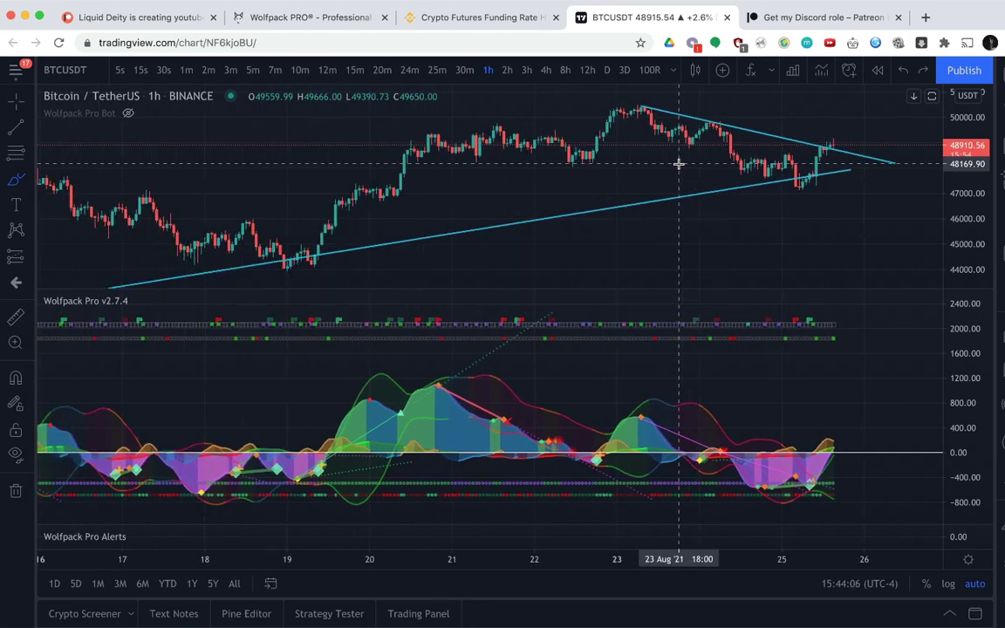
scroll(679, 163, "down", 2)
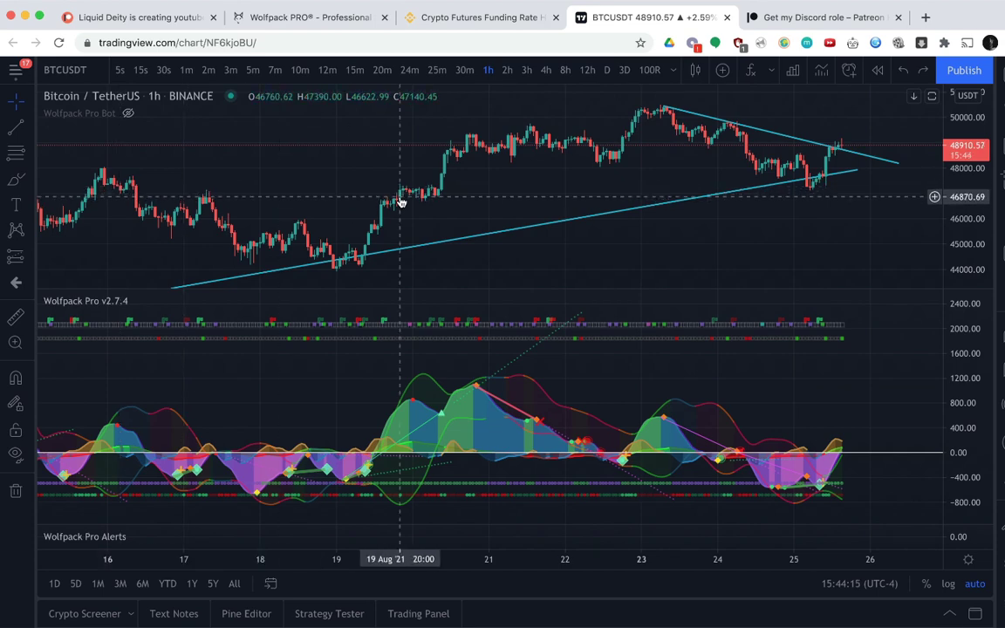
scroll(400, 201, "down", 4)
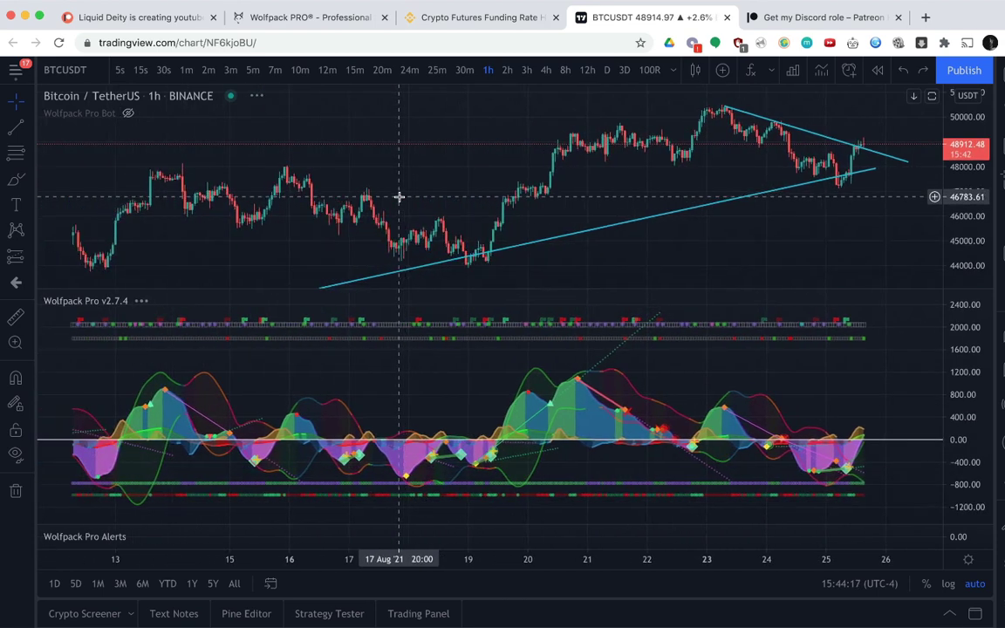
scroll(400, 197, "down", 2)
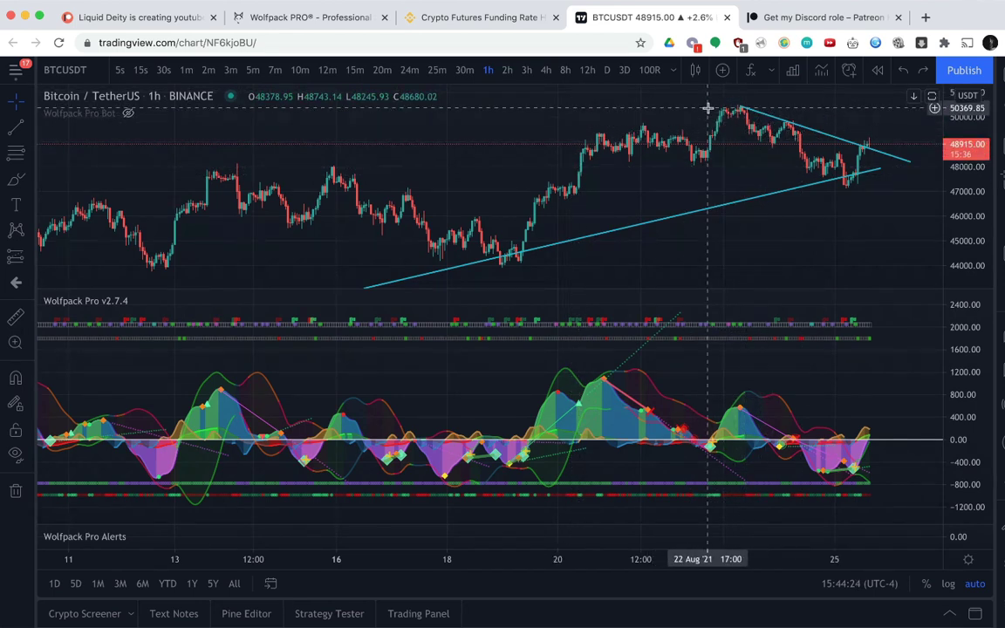
Set the BTCUSDT chart to the 3-hour timeframe and reset the chart view to show the August candles.
left_click(526, 70)
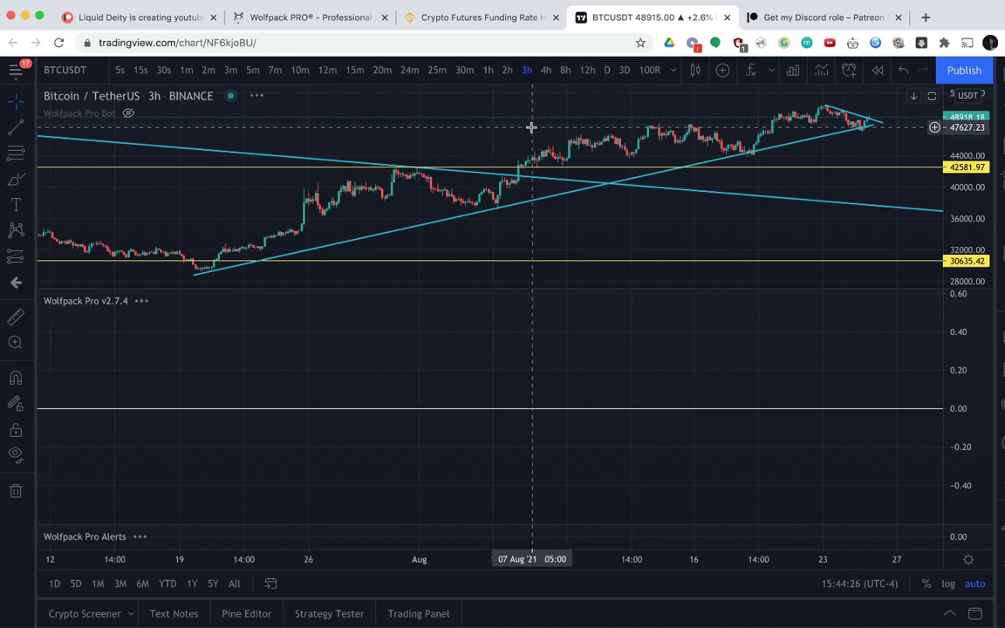
right_click(531, 130)
left_click(571, 144)
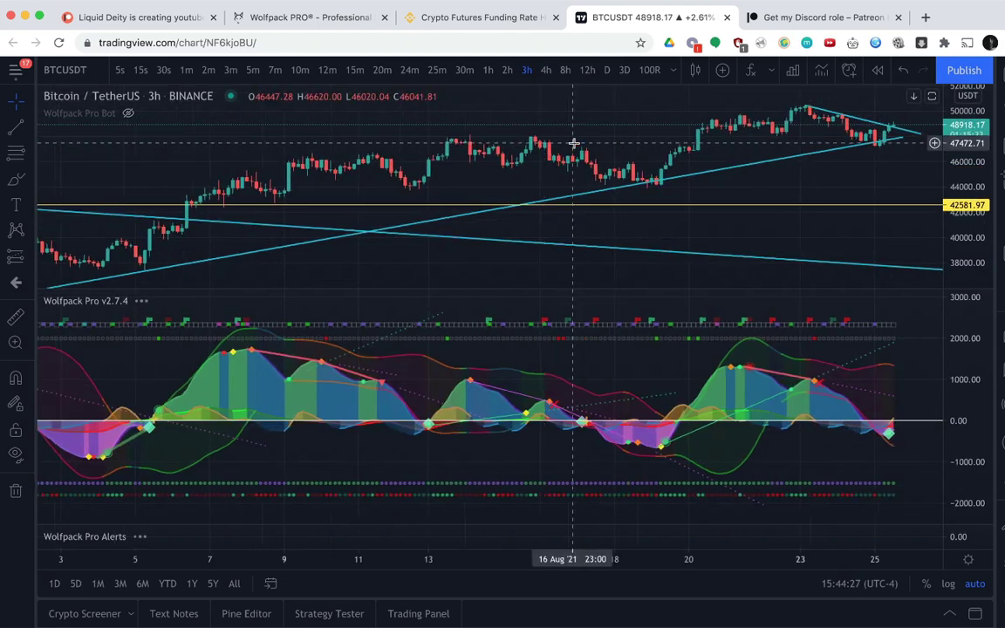
scroll(575, 148, "up", 5)
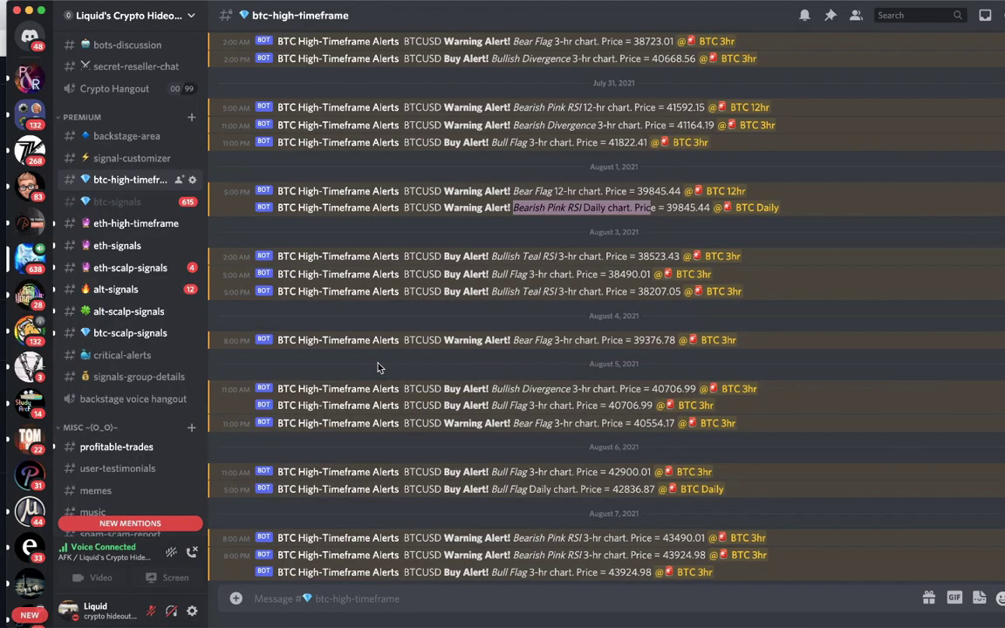
Highlight the August 7 3-hr alerts in Discord's btc-high-timeframe channel and compare them with the 3-hour chart in TradingView.
left_click_drag(504, 537, 602, 550)
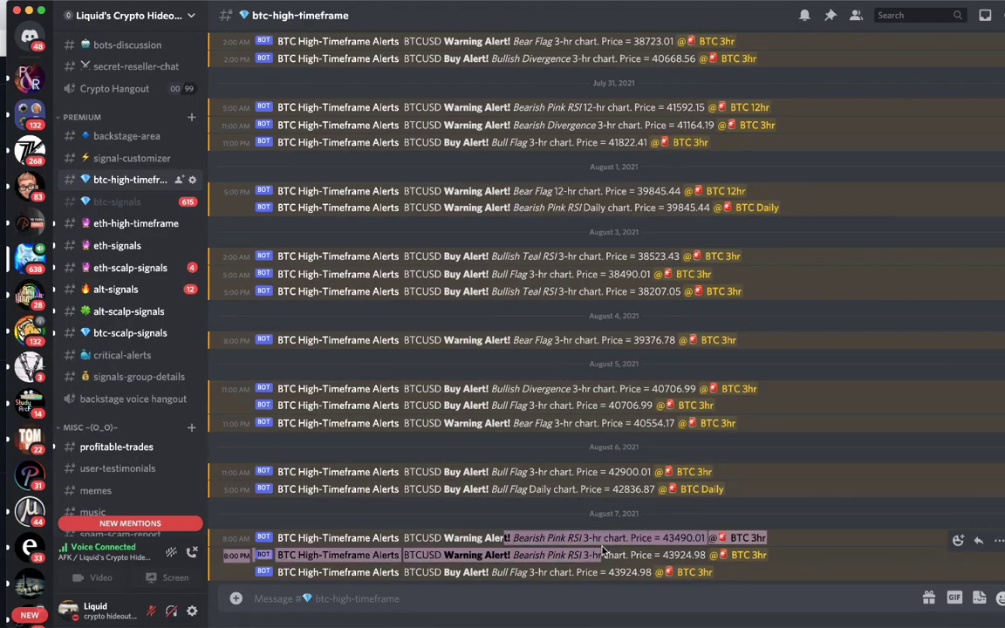
left_click_drag(653, 572, 568, 529)
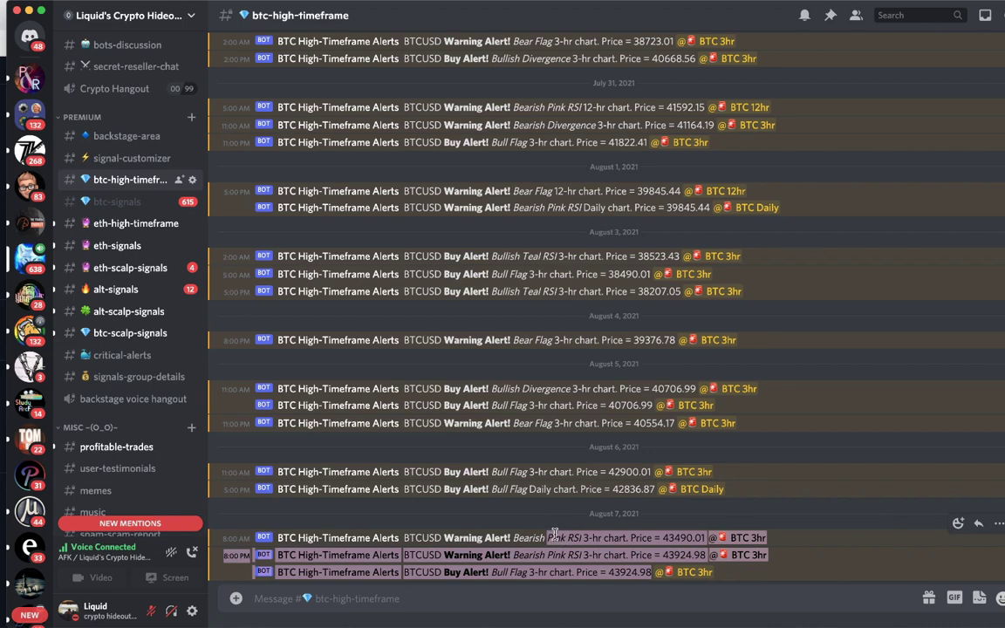
left_click(514, 503)
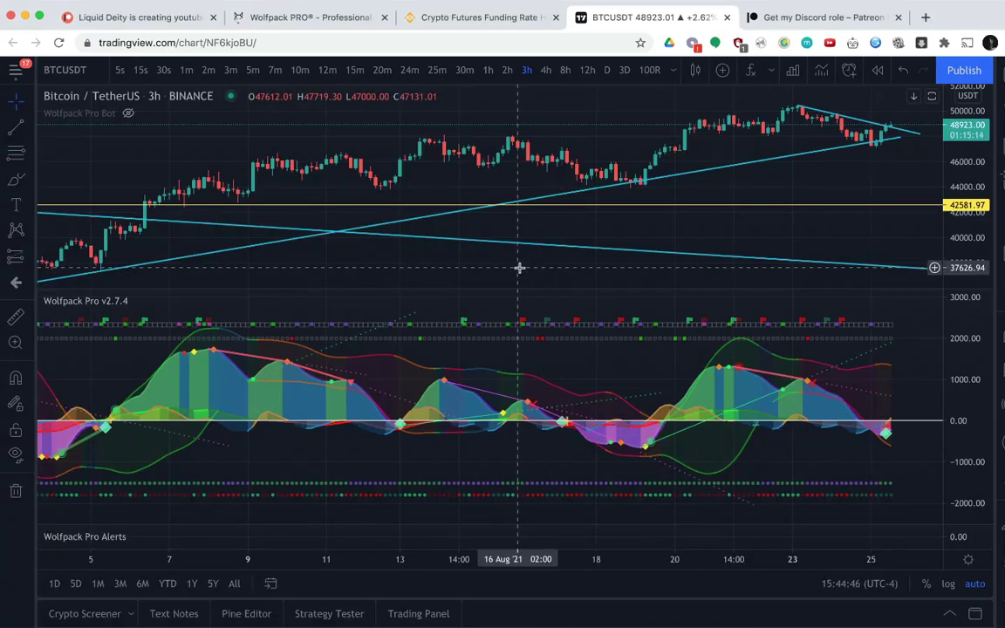
scroll(519, 268, "left", 3)
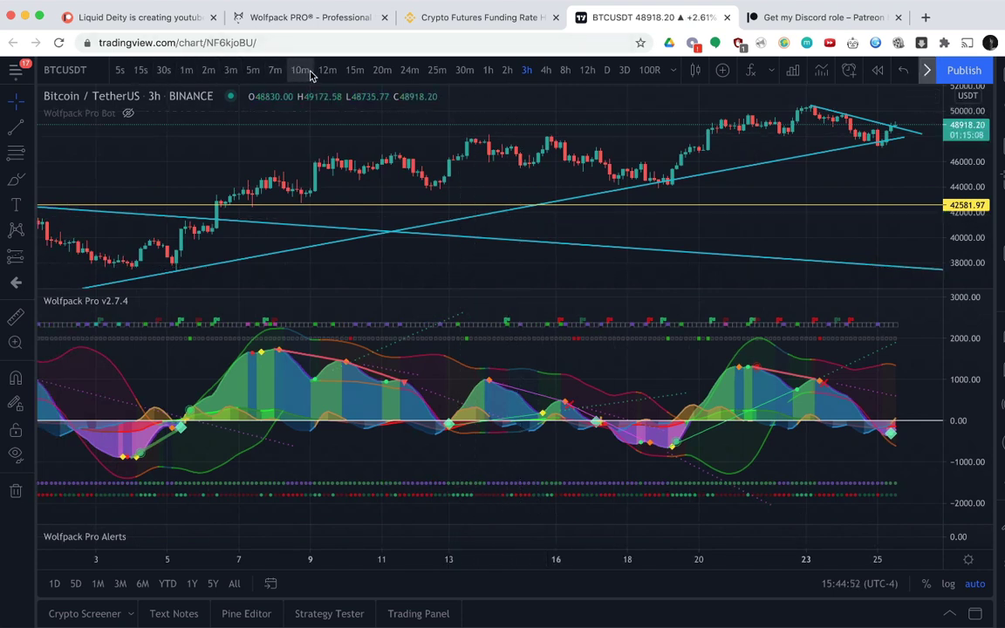
scroll(607, 140, "right", 3)
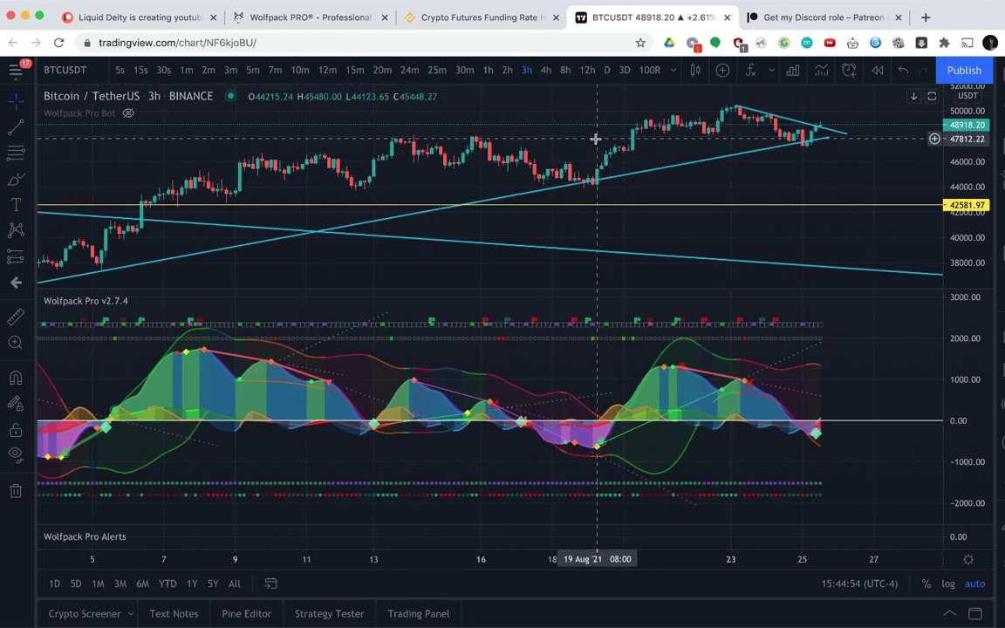
Set the BTCUSDT chart back to the 1-hour timeframe, reset its view, and examine the August 21 to 25 candles.
left_click(485, 75)
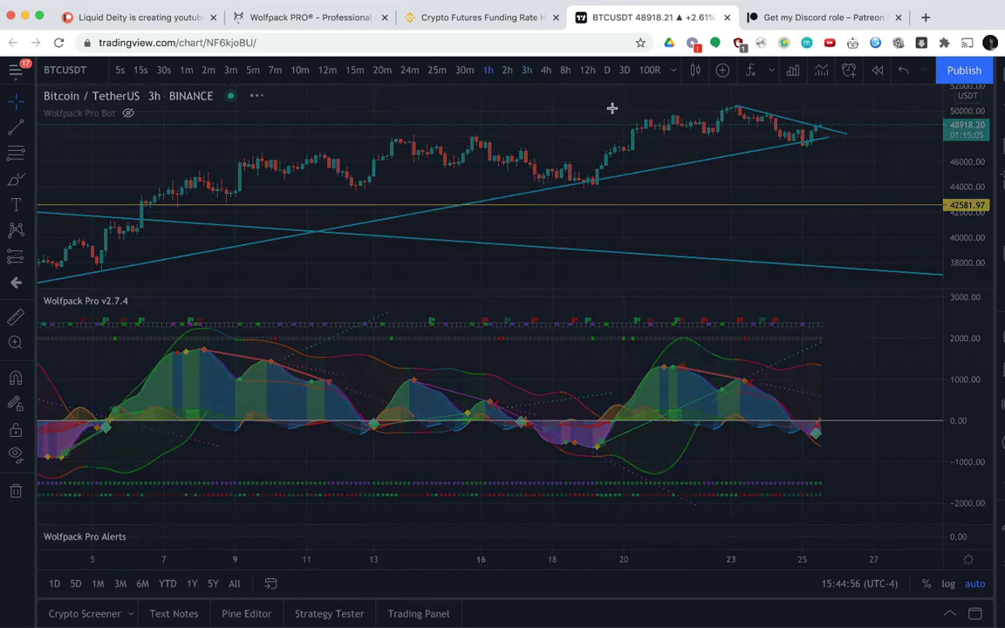
right_click(726, 122)
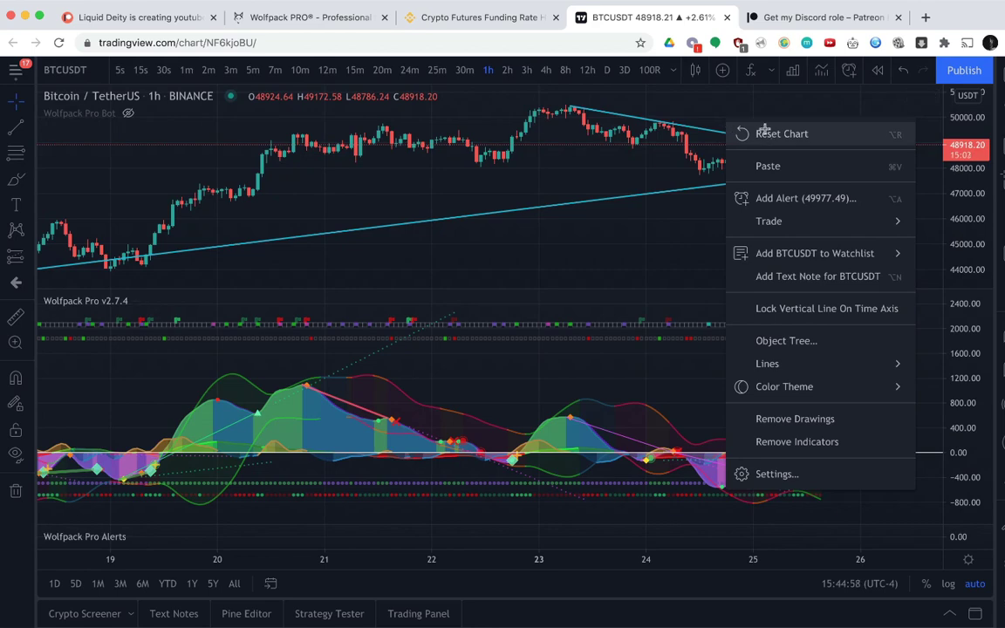
left_click(761, 132)
scroll(763, 129, "up", 6)
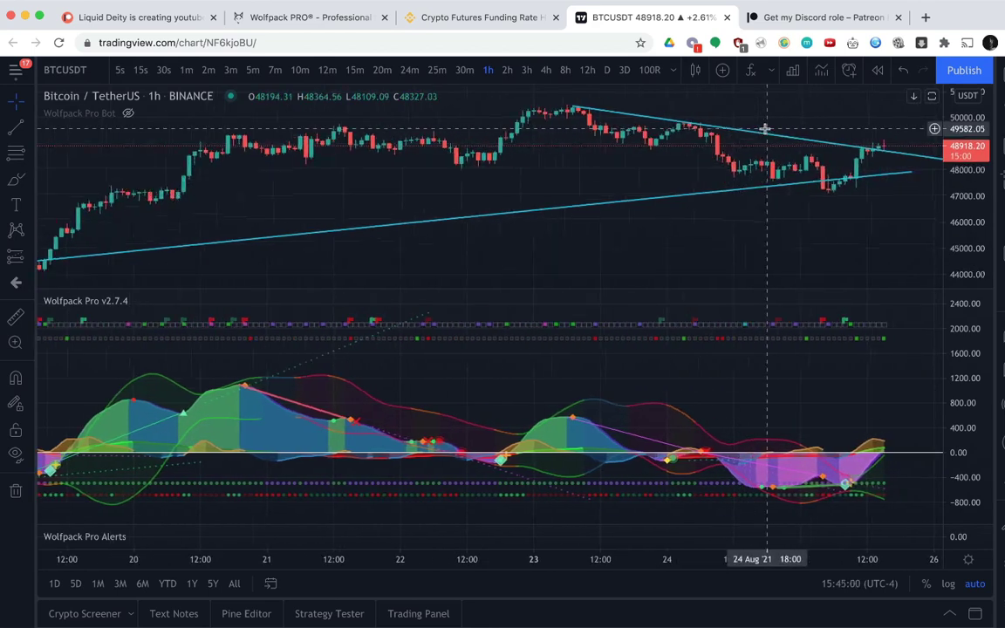
scroll(764, 129, "up", 3)
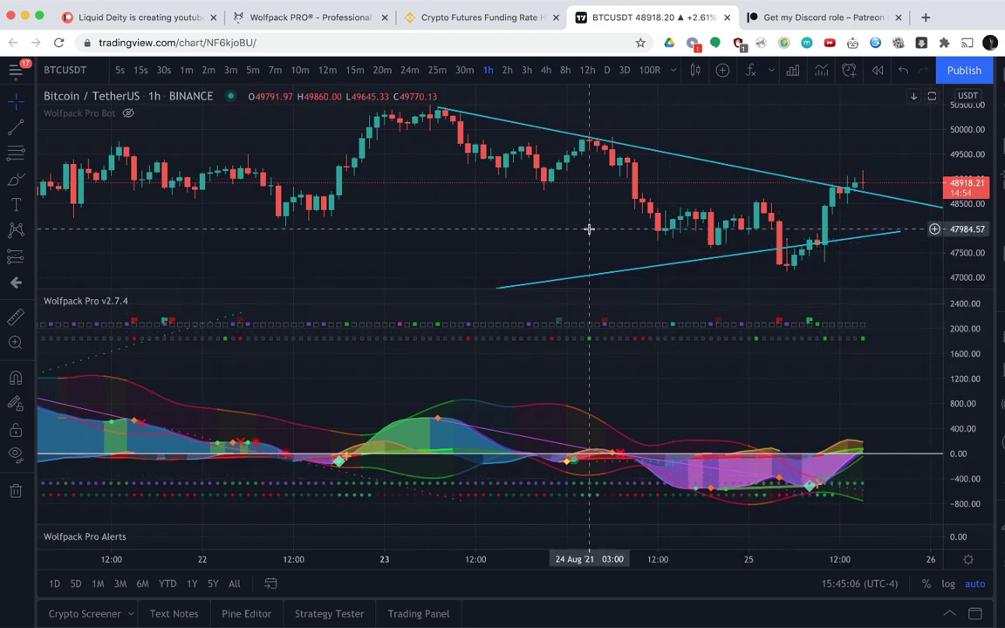
scroll(548, 245, "right", 2)
scroll(547, 245, "down", 3)
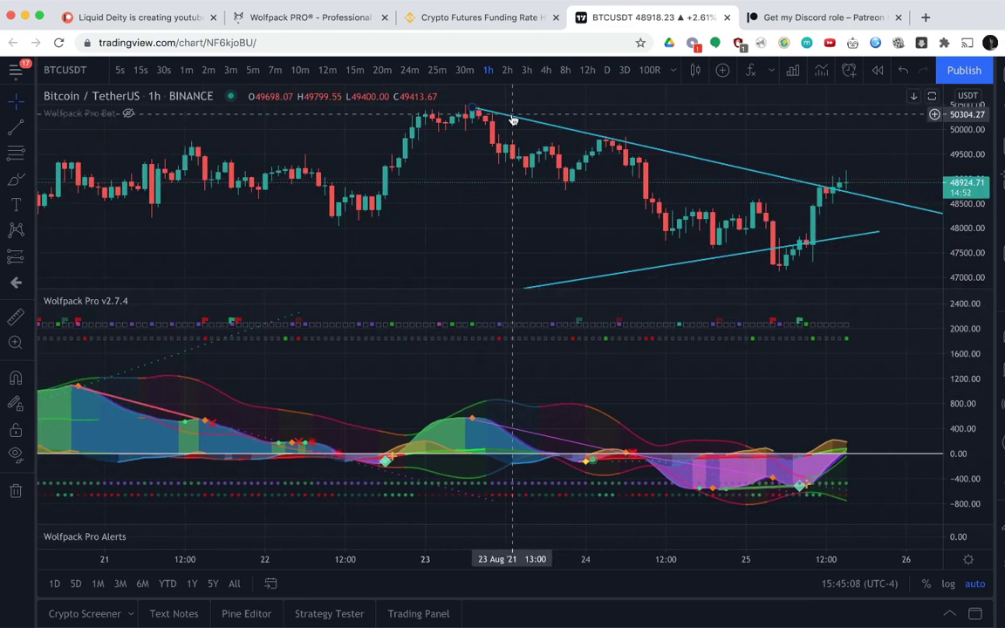
Set the chart to the 12-hour timeframe and extend the end of the short descending trend line to 02 Sep 20:00.
left_click(594, 75)
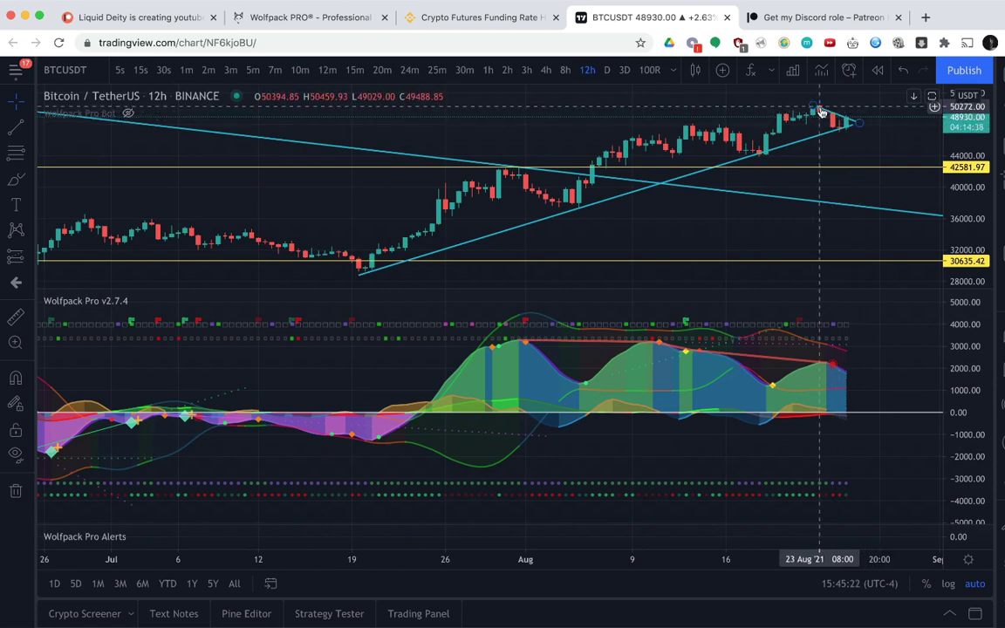
left_click_drag(856, 123, 757, 125)
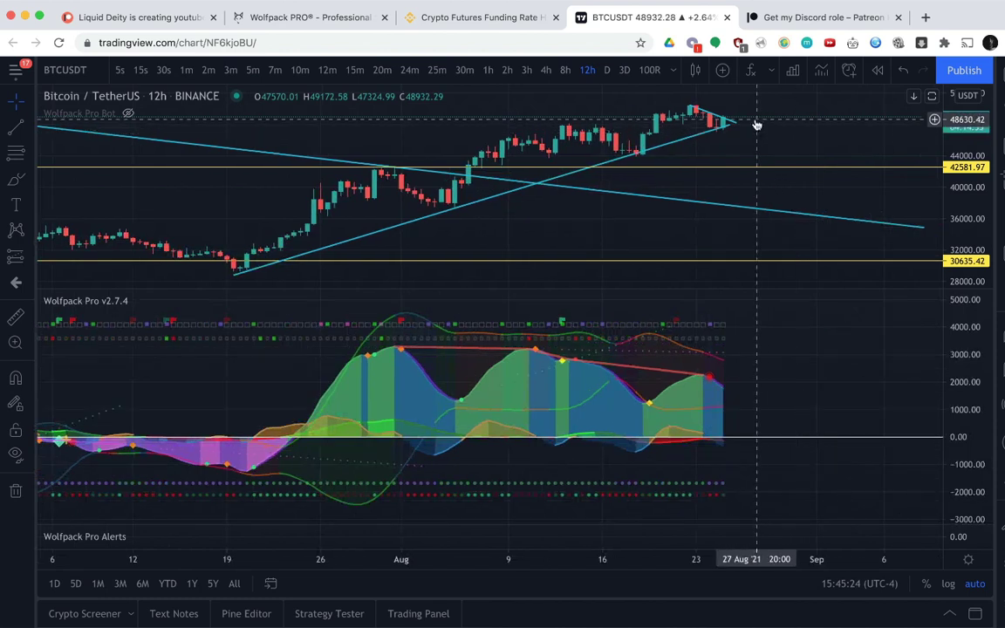
left_click(834, 158)
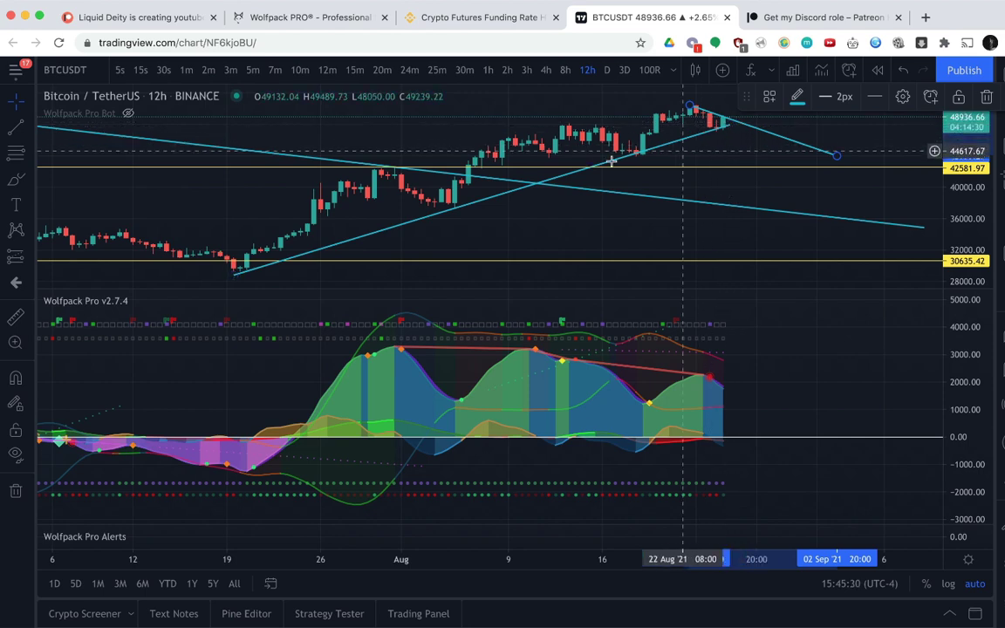
Circle the early August high at the 42581.97 level with the brush, and undo a second circle below the short trend line's end.
left_click(15, 180)
mouse_move(376, 139)
left_mouse_down()
mouse_move(367, 174)
mouse_move(373, 148)
left_mouse_up()
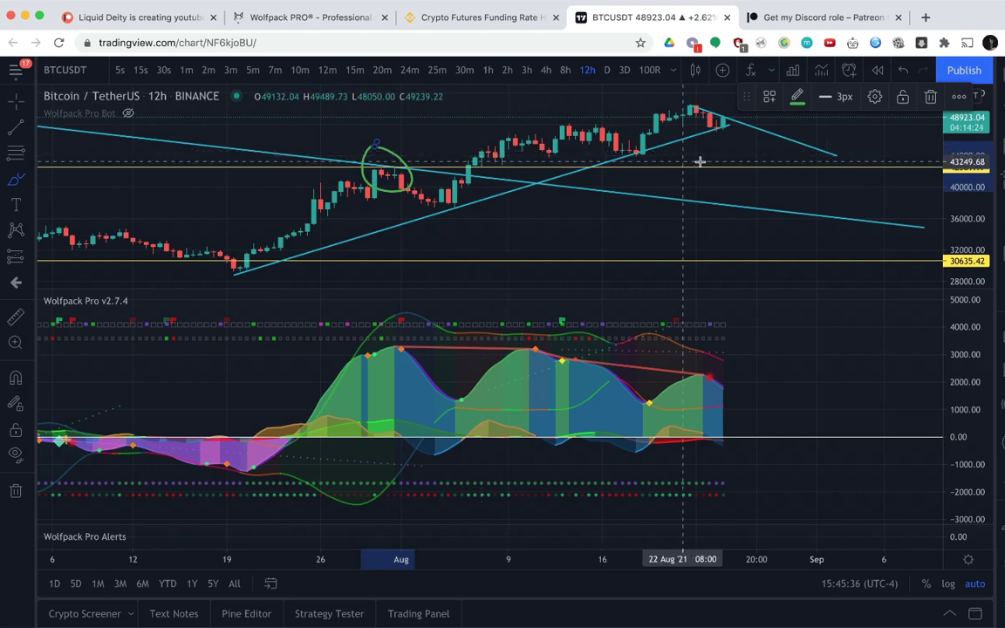
mouse_move(831, 162)
left_mouse_down()
mouse_move(796, 185)
mouse_move(829, 157)
left_mouse_up()
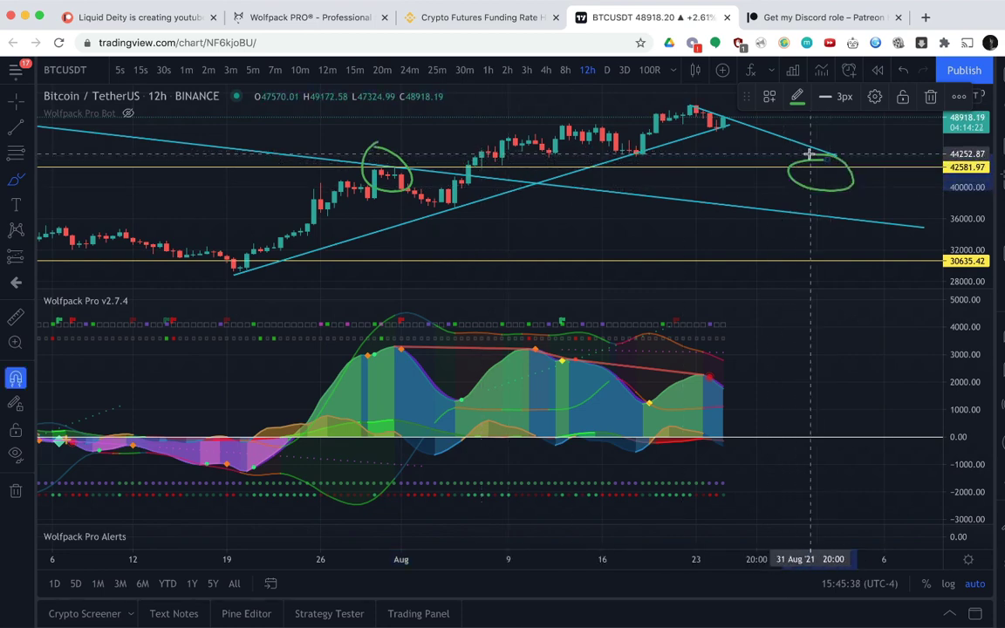
key("ctrl+z")
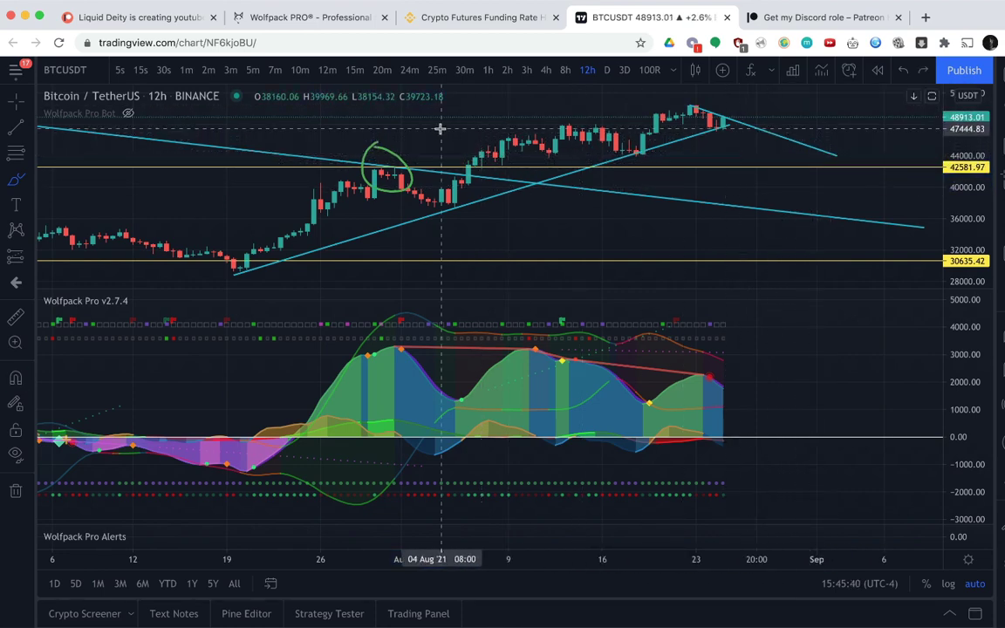
Examine the 12-hour candles and Wolfpack Pro divergences from late August back to late March.
scroll(471, 179, "up", 4)
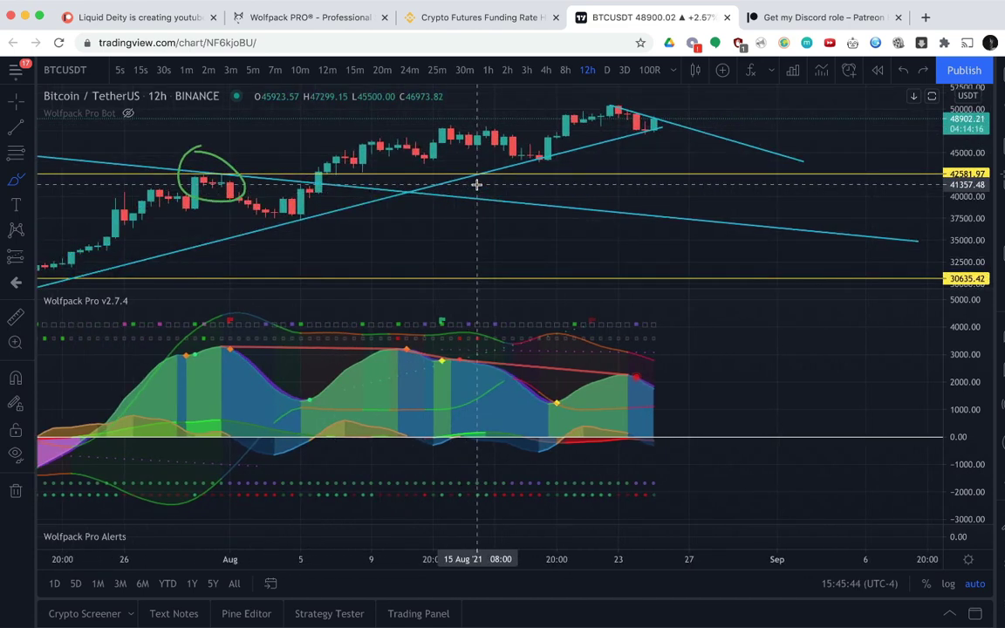
scroll(477, 184, "down", 3)
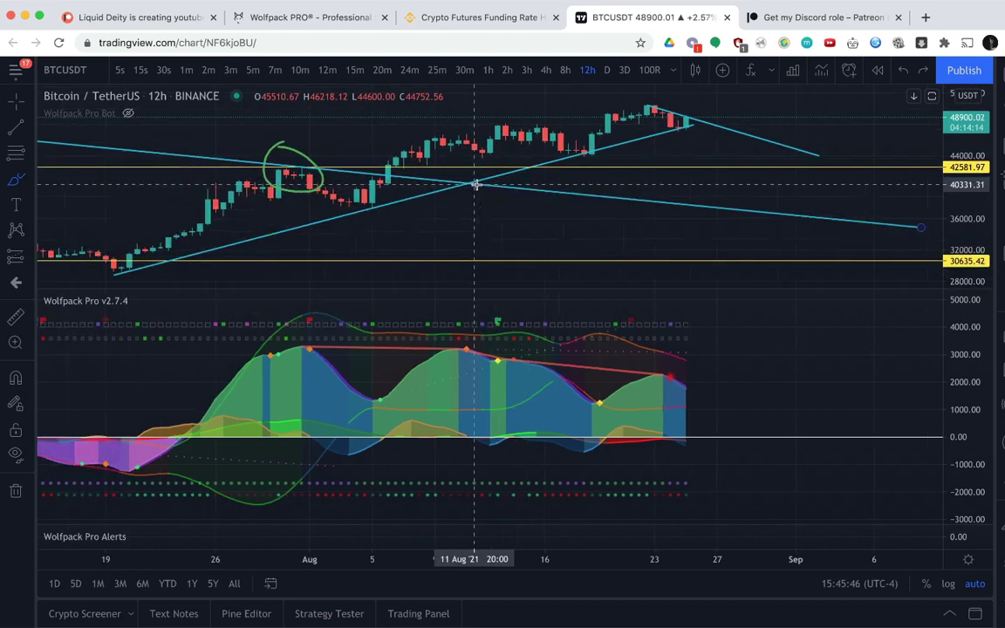
scroll(444, 220, "down", 1)
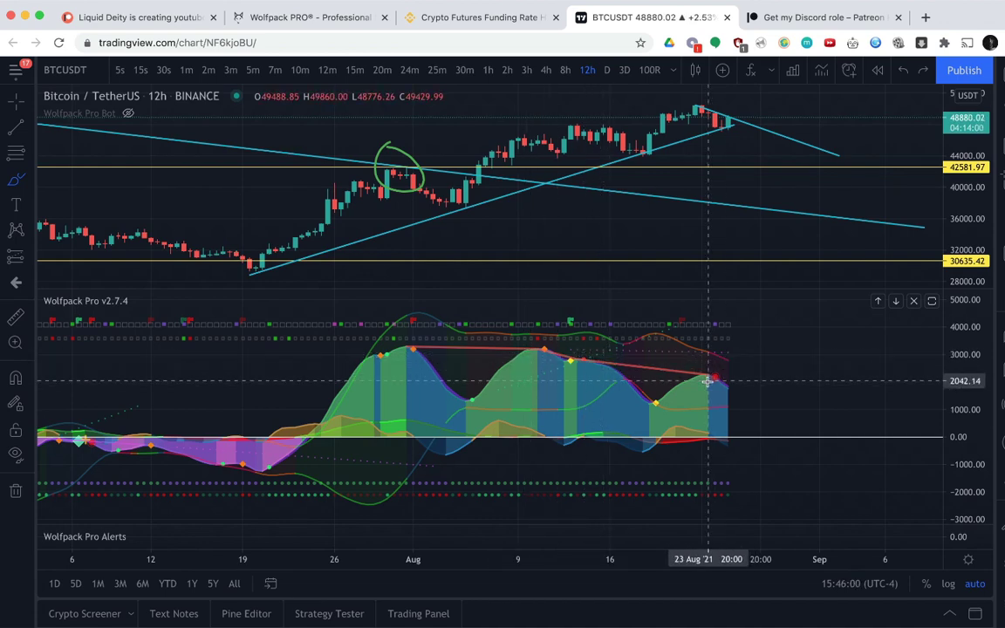
scroll(536, 330, "left", 10)
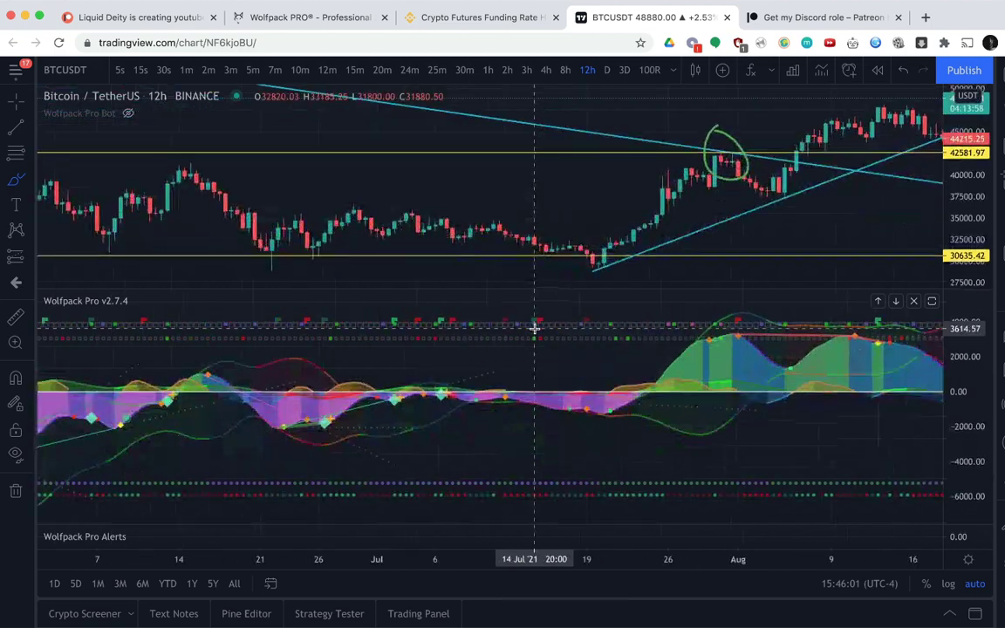
scroll(536, 328, "left", 10)
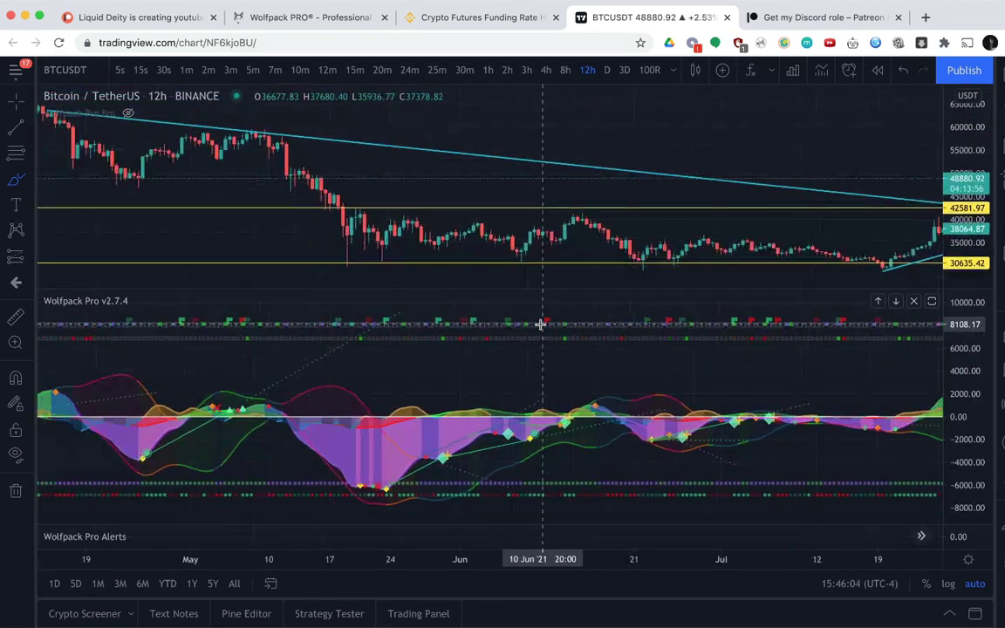
scroll(540, 325, "left", 10)
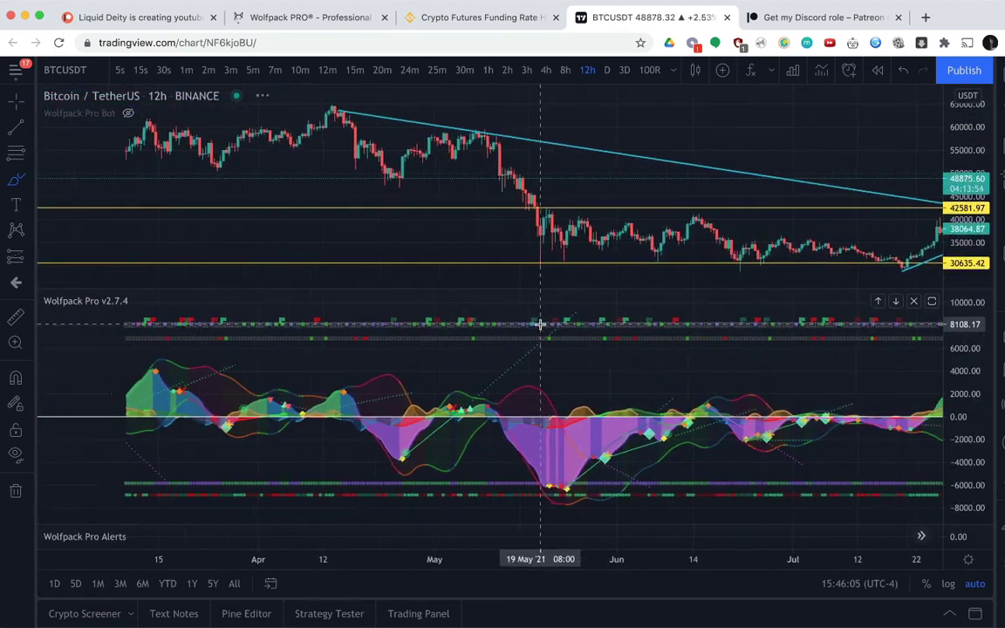
Examine the 12-hour candles back to mid-January, and set the BTCUSDT chart to the daily timeframe with January to August in view.
scroll(541, 325, "left", 5)
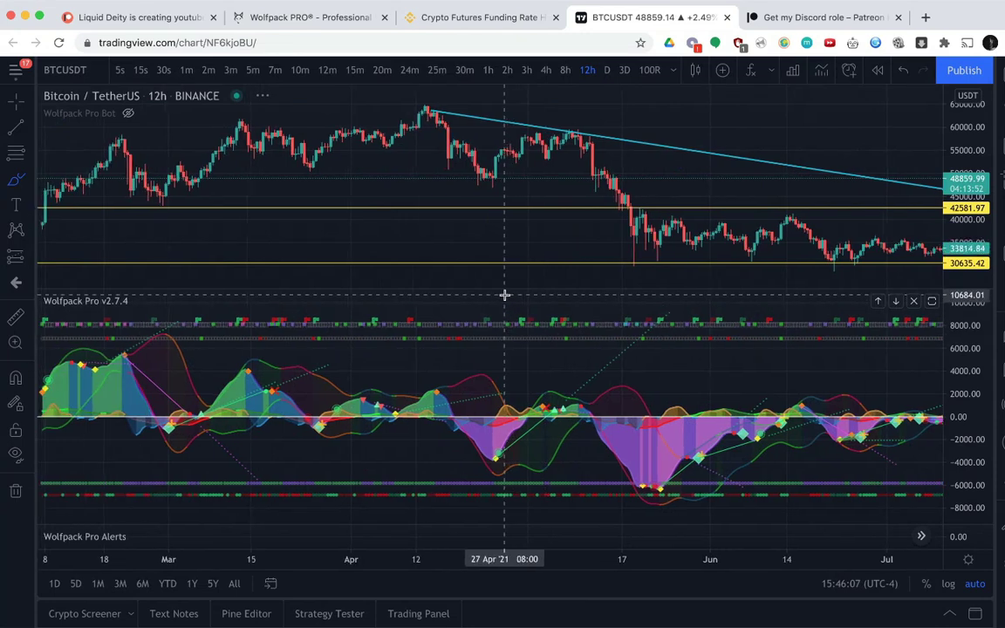
scroll(504, 295, "left", 5)
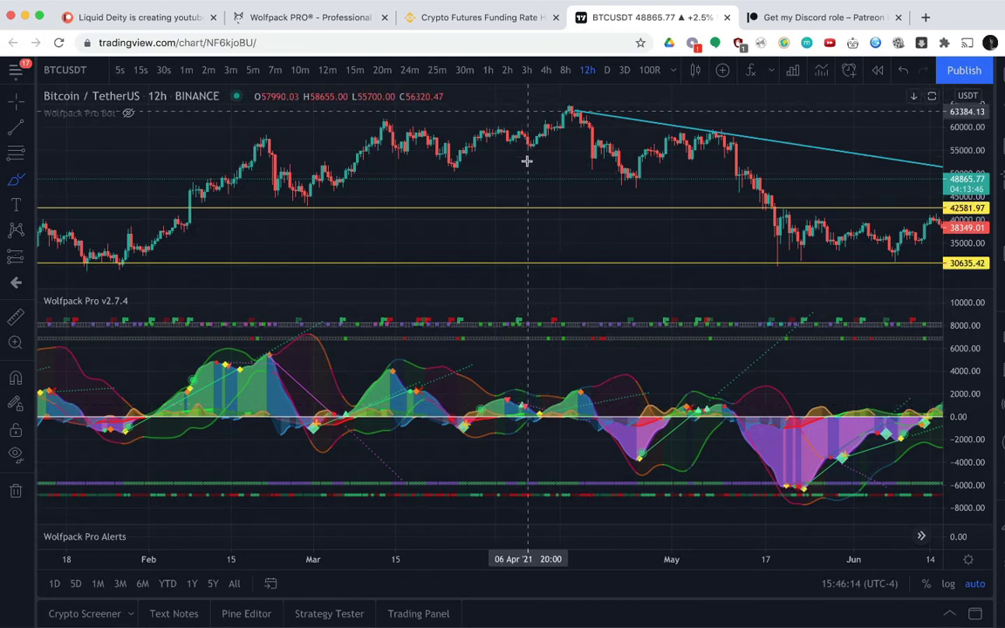
left_click(607, 70)
scroll(500, 150, "right", 10)
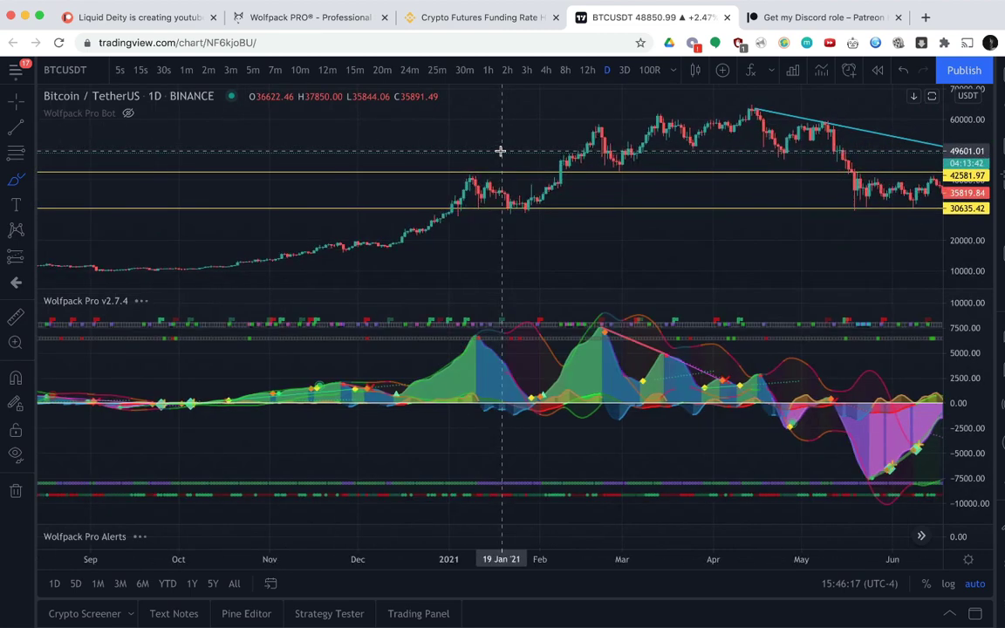
scroll(436, 210, "up", 3)
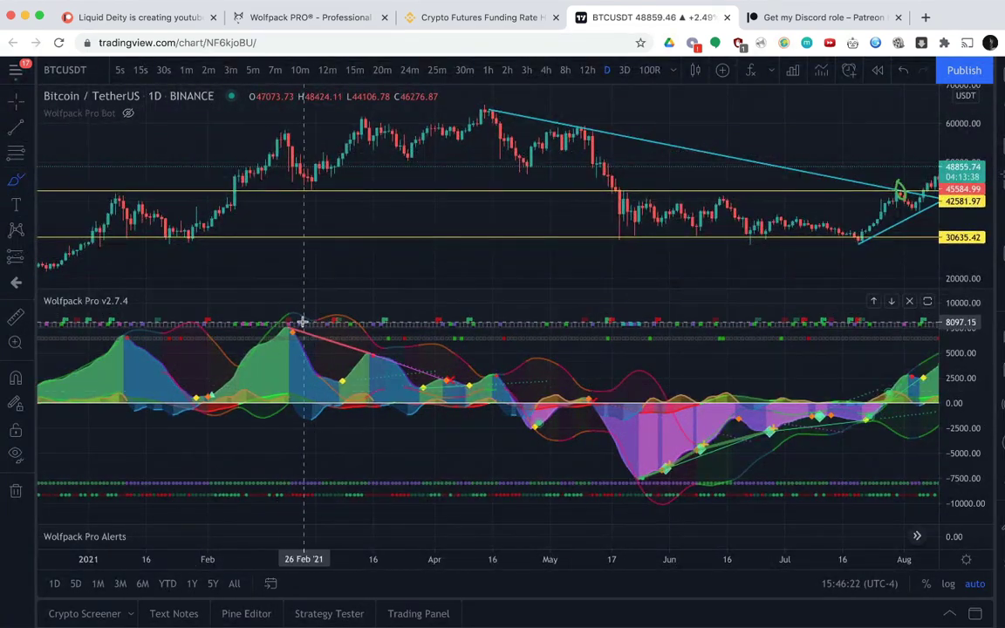
Circle the late February to April bearish divergence in Wolfpack Pro with the brush, and undo the circle.
left_click(256, 347)
left_click(523, 364)
left_click(339, 322)
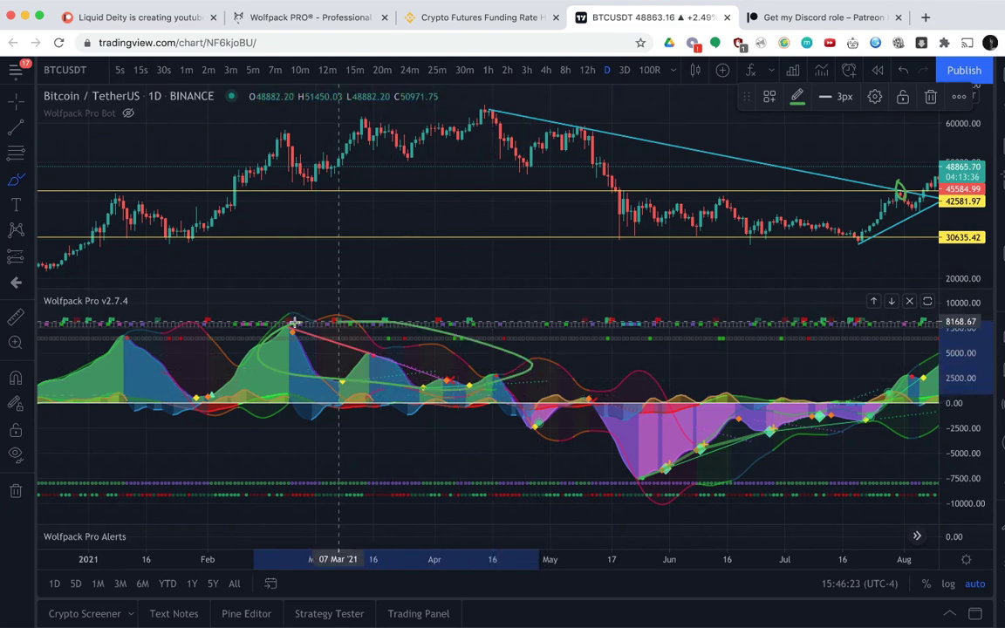
key("ctrl+z")
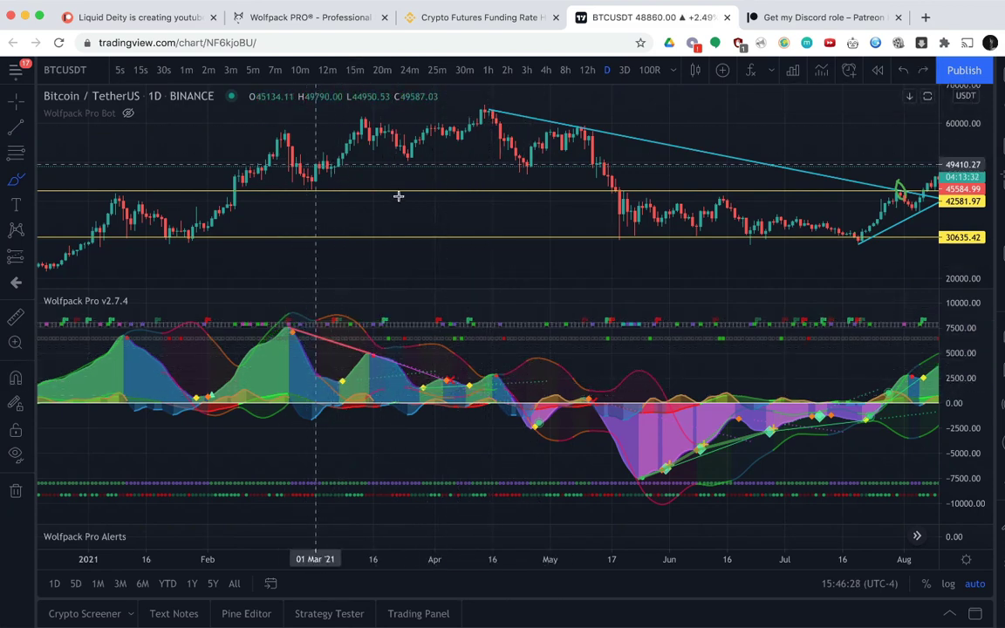
Draw a trend line along the falling Wolfpack Pro peaks from 22 Feb '21 at 7238.93 to 03 May '21 at −771.17, and remove it.
scroll(410, 206, "up", 3)
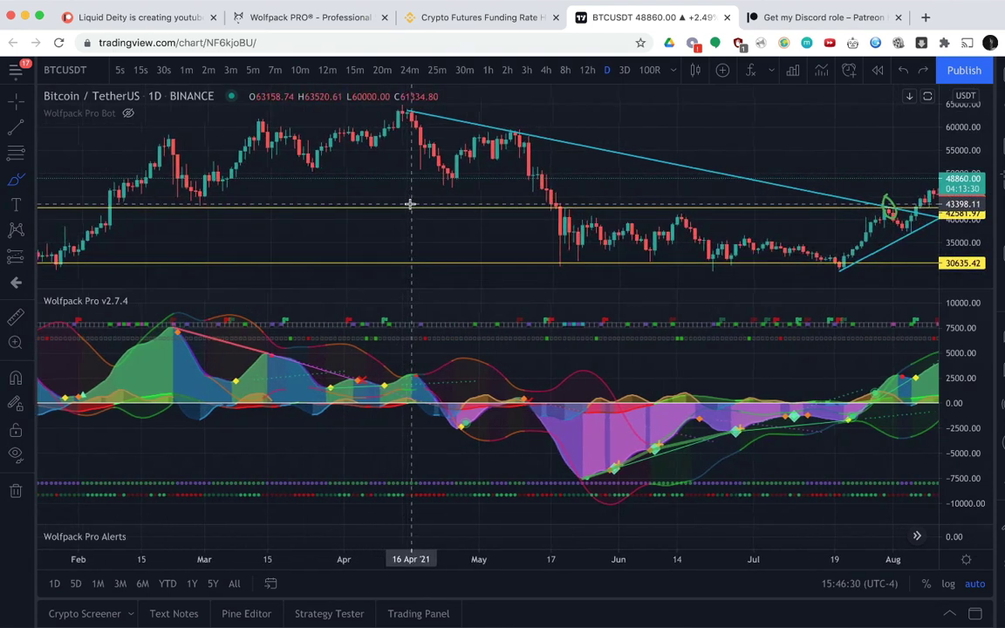
scroll(410, 205, "up", 3)
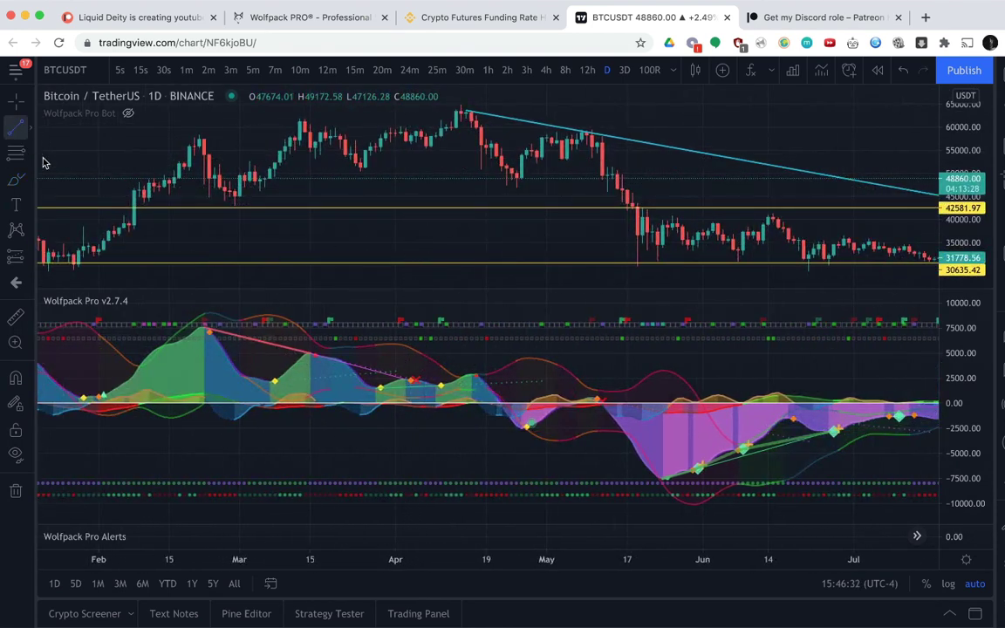
left_click(207, 330)
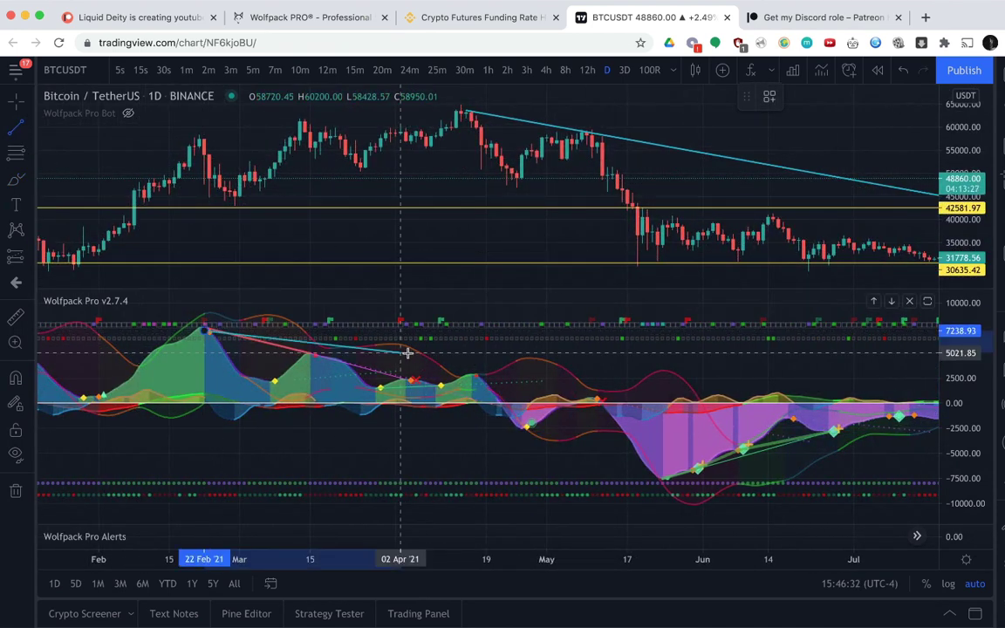
left_click(556, 411)
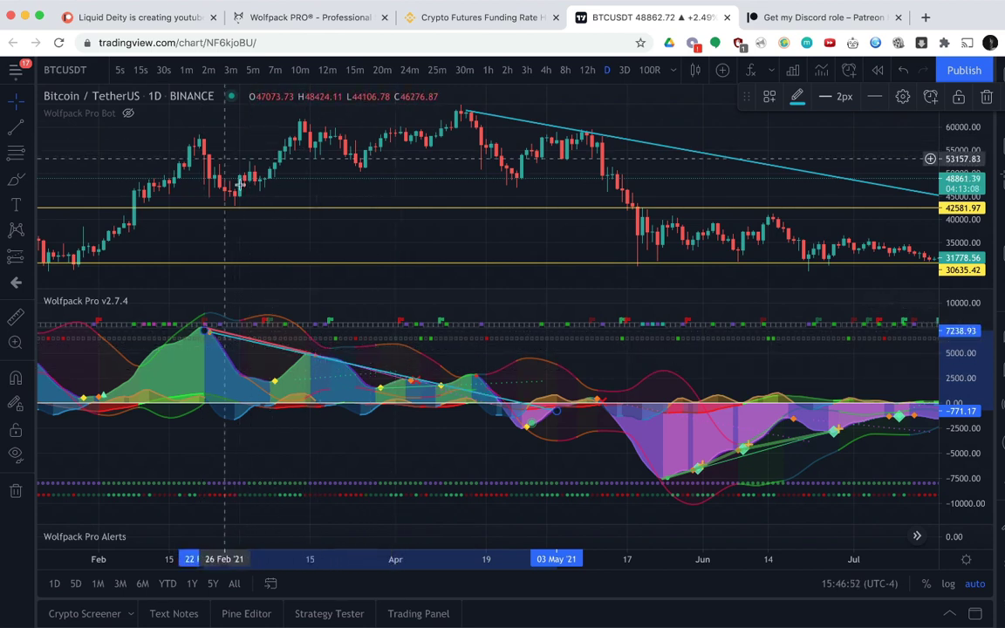
left_click_drag(306, 138, 257, 160)
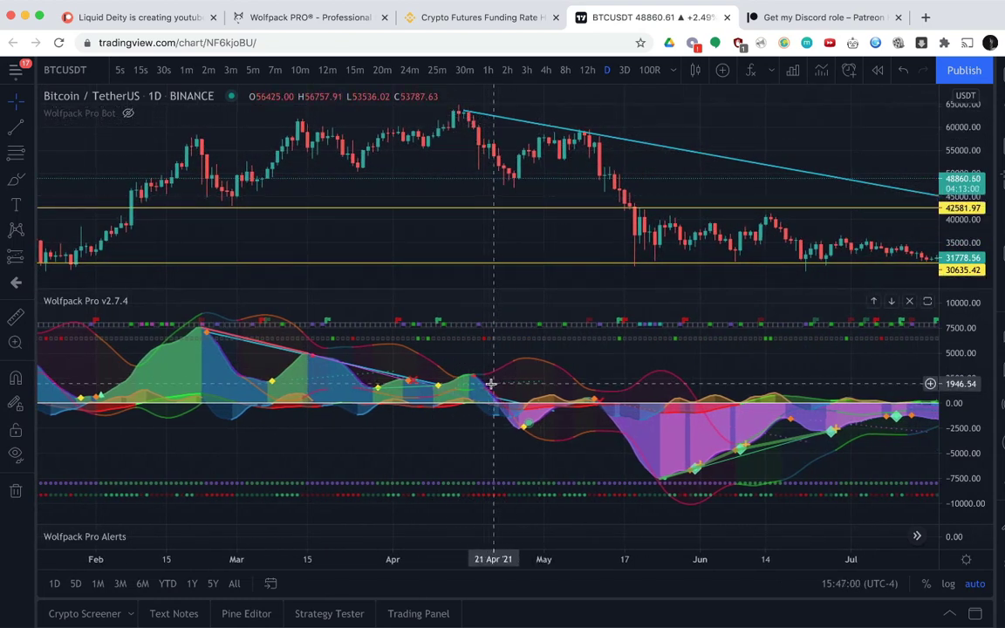
left_click_drag(402, 391, 369, 394)
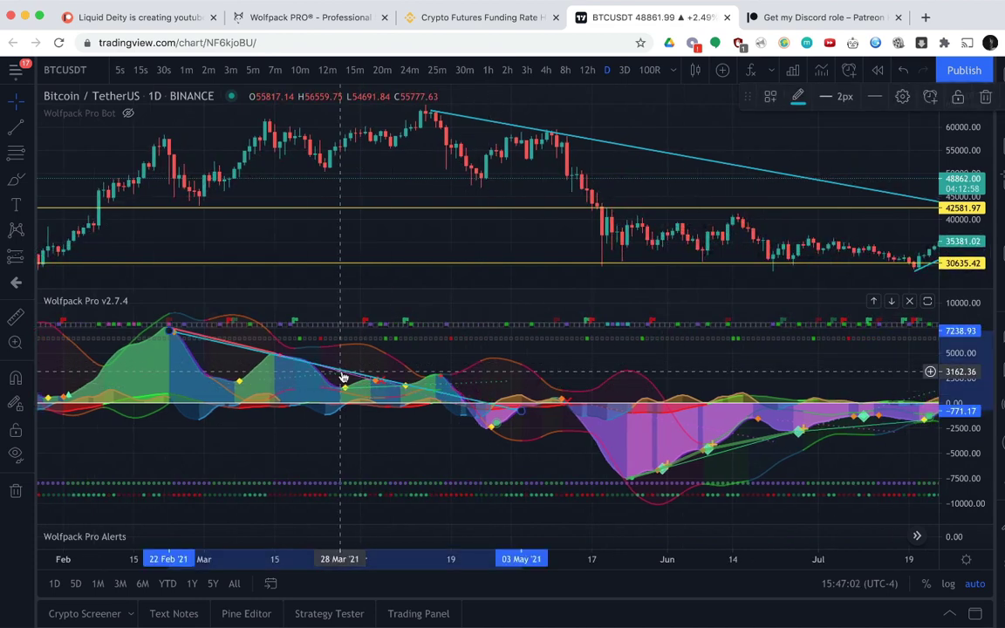
Examine the daily candles and Wolfpack Pro waves, comparing February to April with the late August price action.
scroll(342, 374, "right", 5)
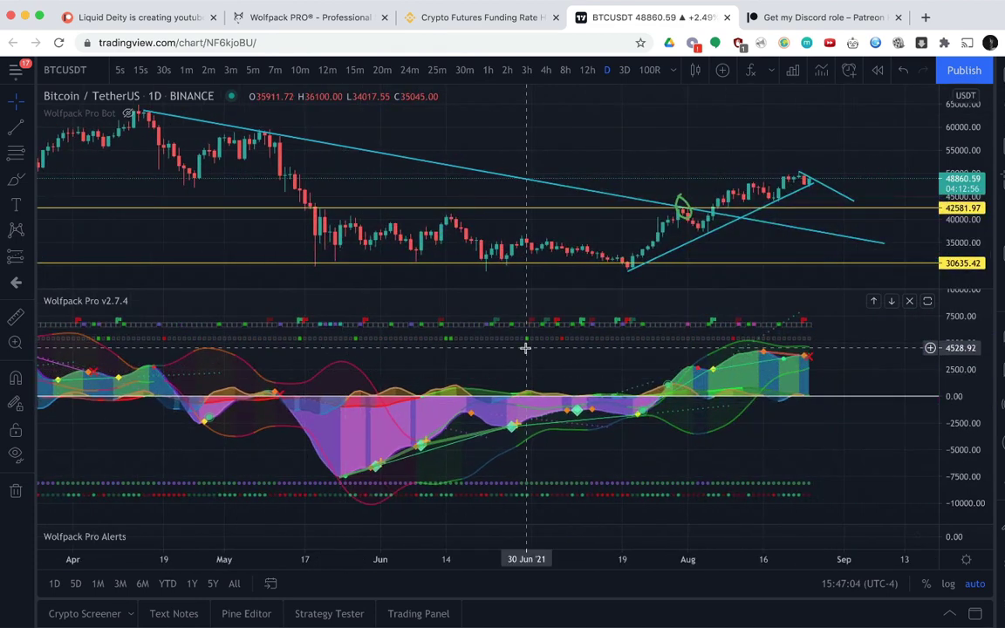
scroll(525, 347, "right", 3)
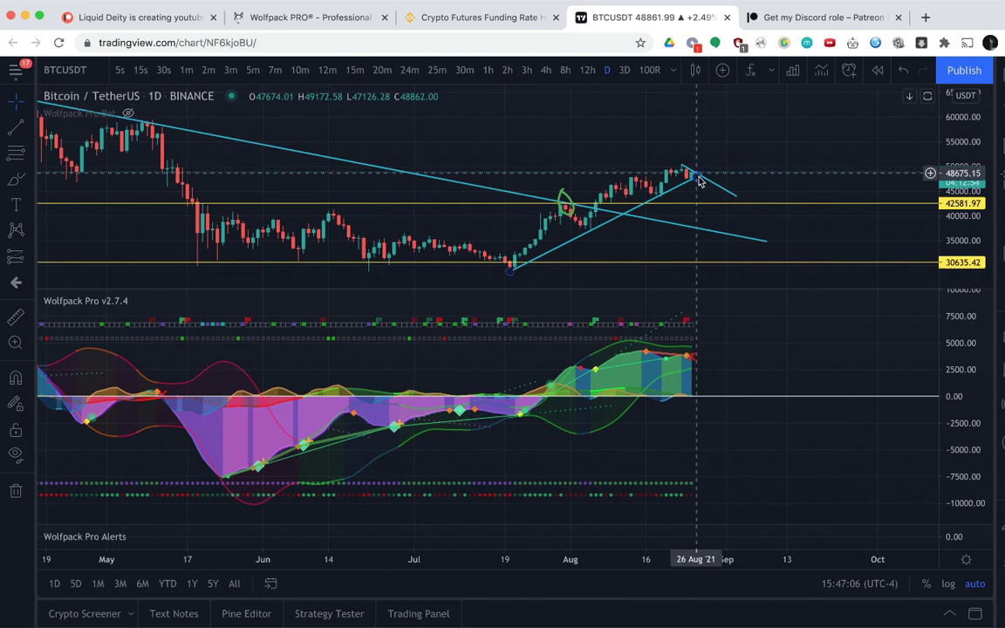
scroll(735, 177, "left", 6)
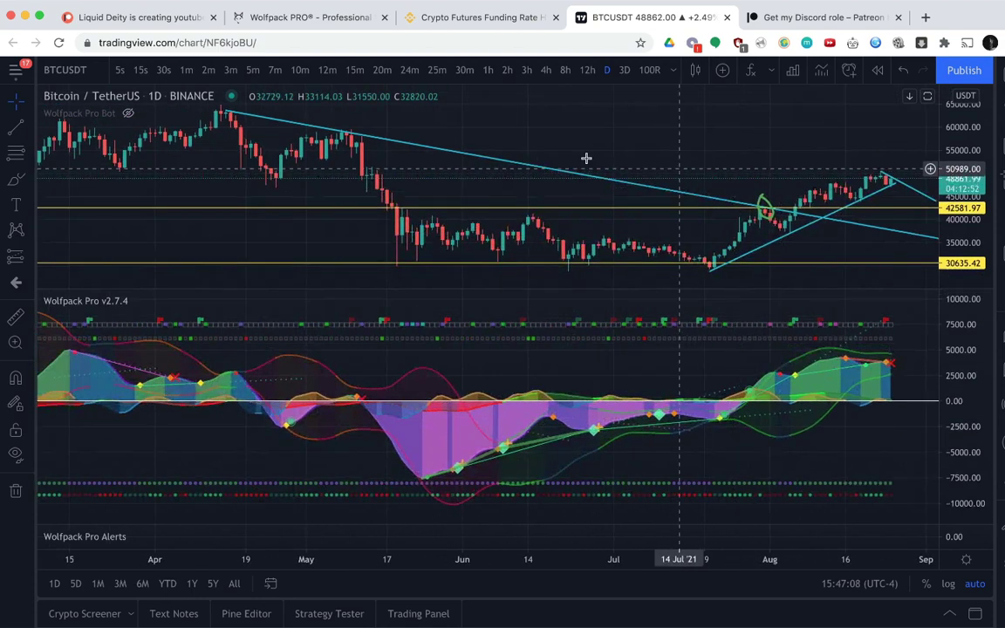
scroll(202, 190, "left", 2)
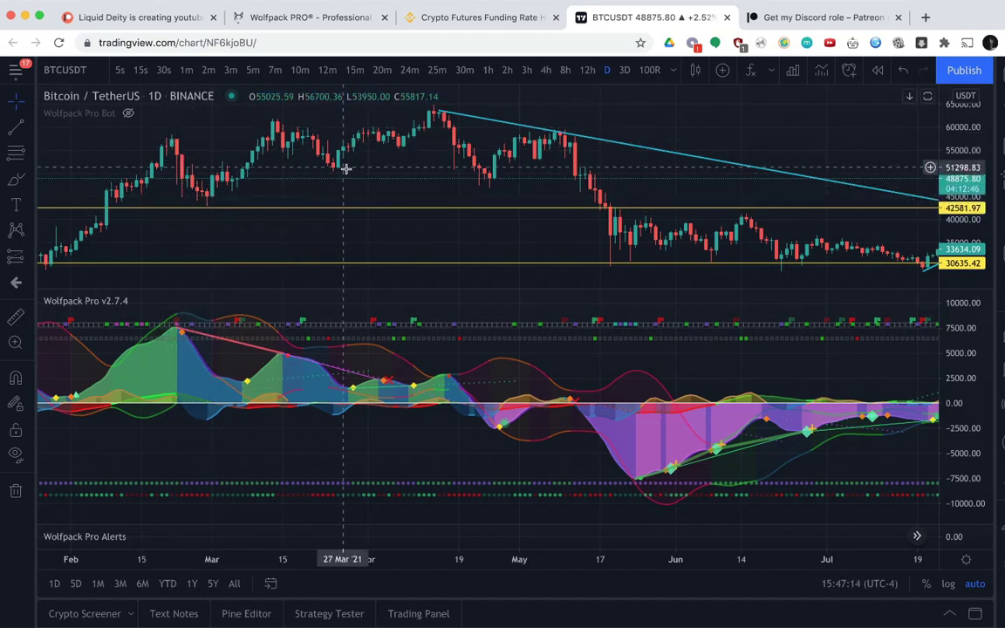
scroll(491, 174, "right", 3)
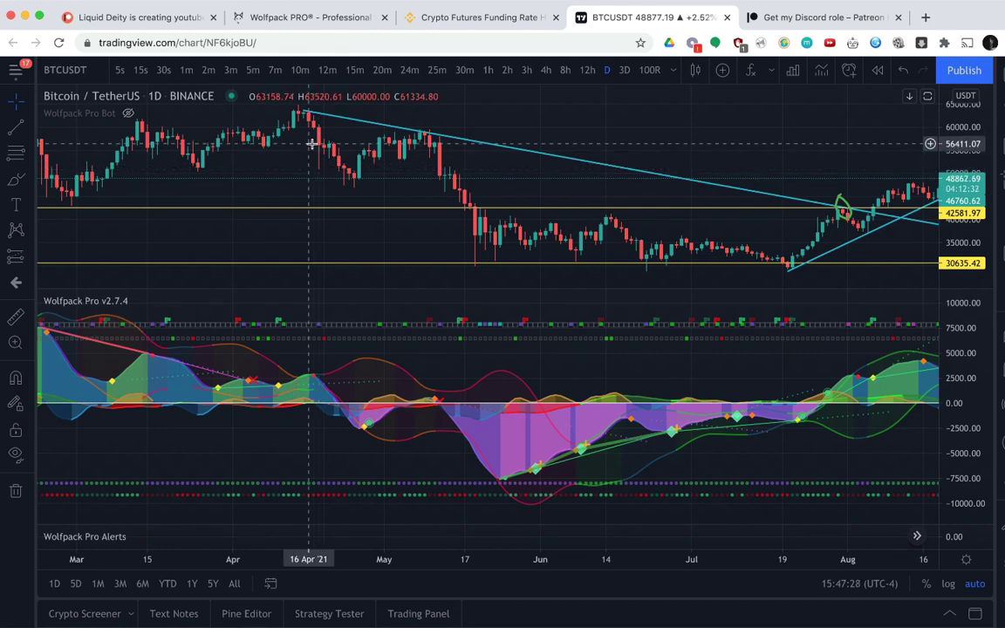
scroll(319, 130, "right", 5)
scroll(317, 124, "right", 3)
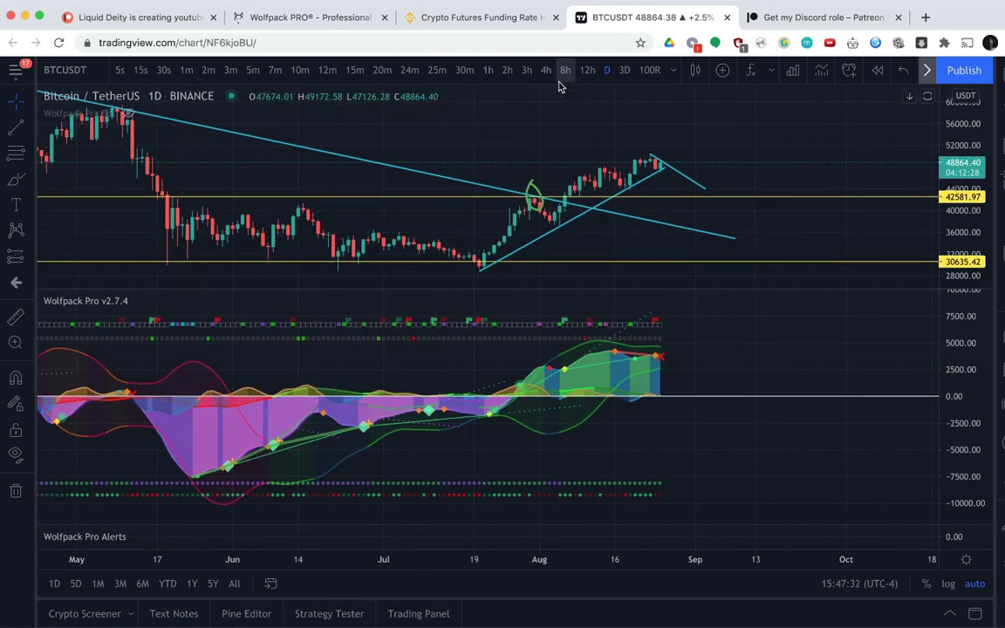
Set the chart to the 3-day timeframe and examine the candles up to late August.
left_click(625, 70)
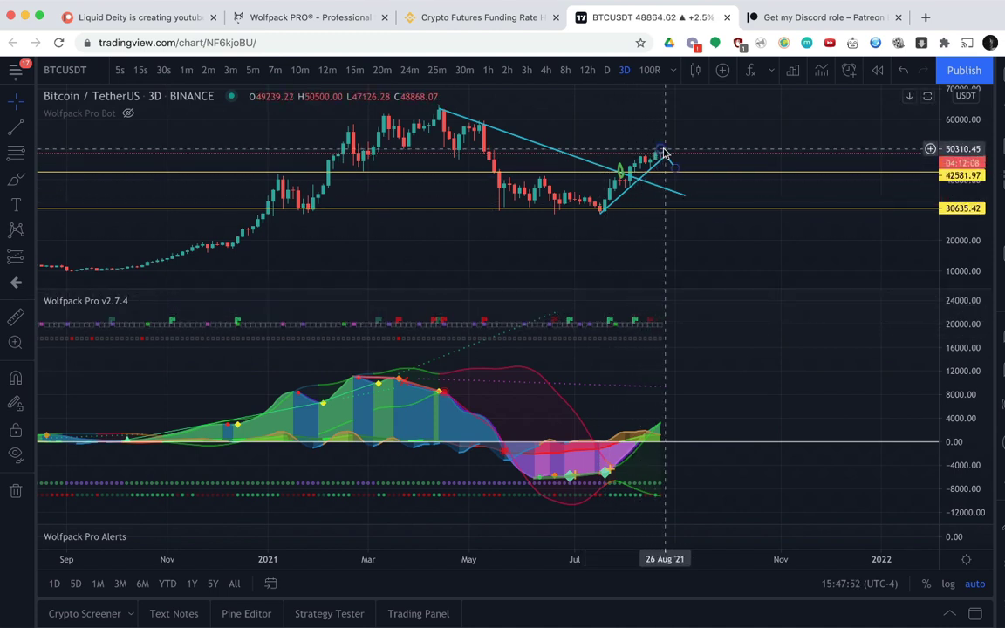
scroll(664, 154, "left", 2)
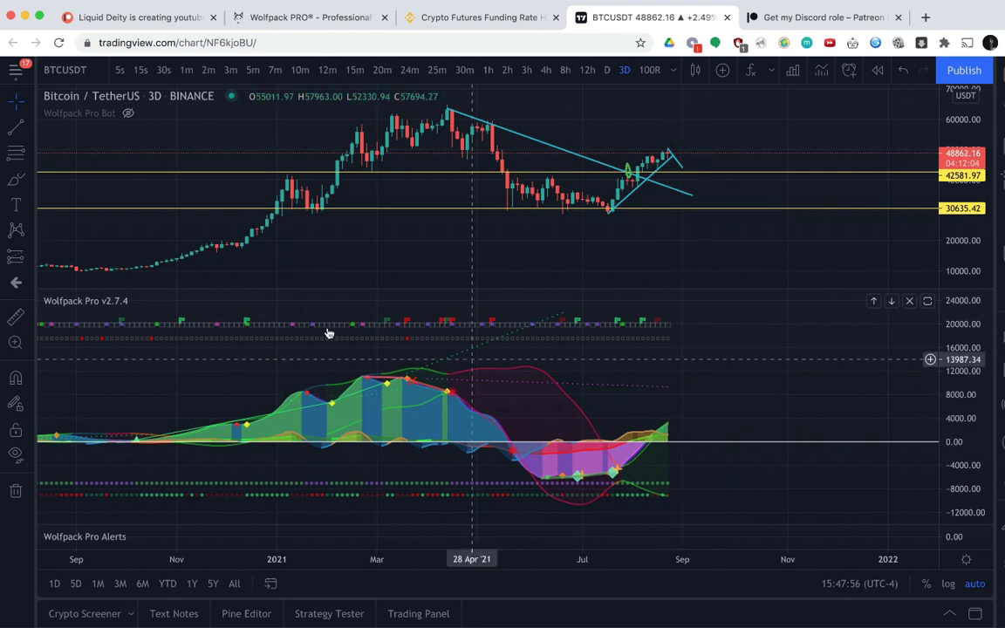
Draw a descending trend line in Wolfpack Pro from 20 Mar '21 at 10946.41 to 30 Nov '21 at 2918.35, and delete it.
left_click(15, 129)
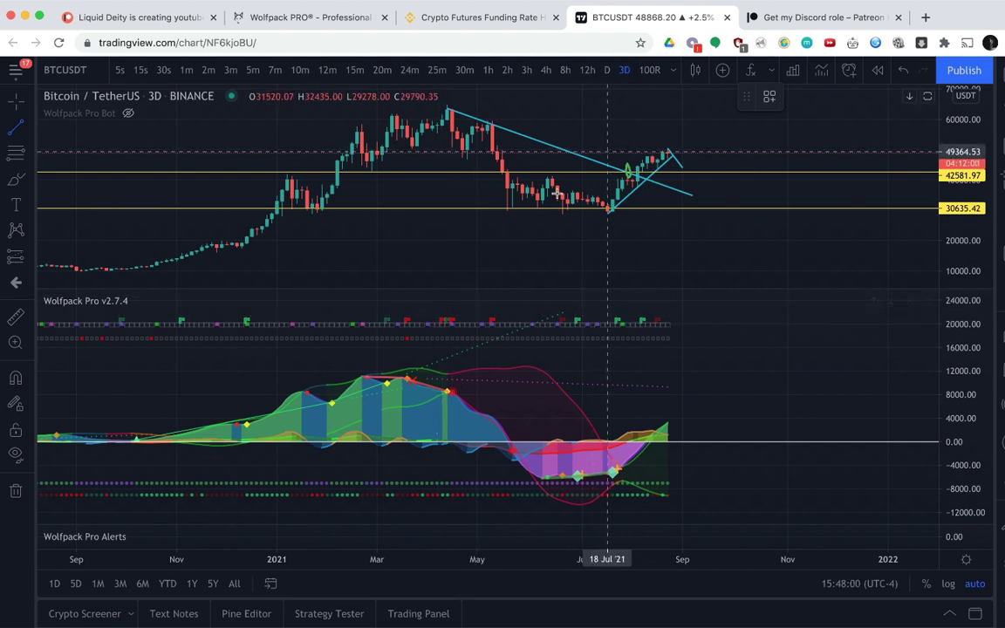
left_click(406, 378)
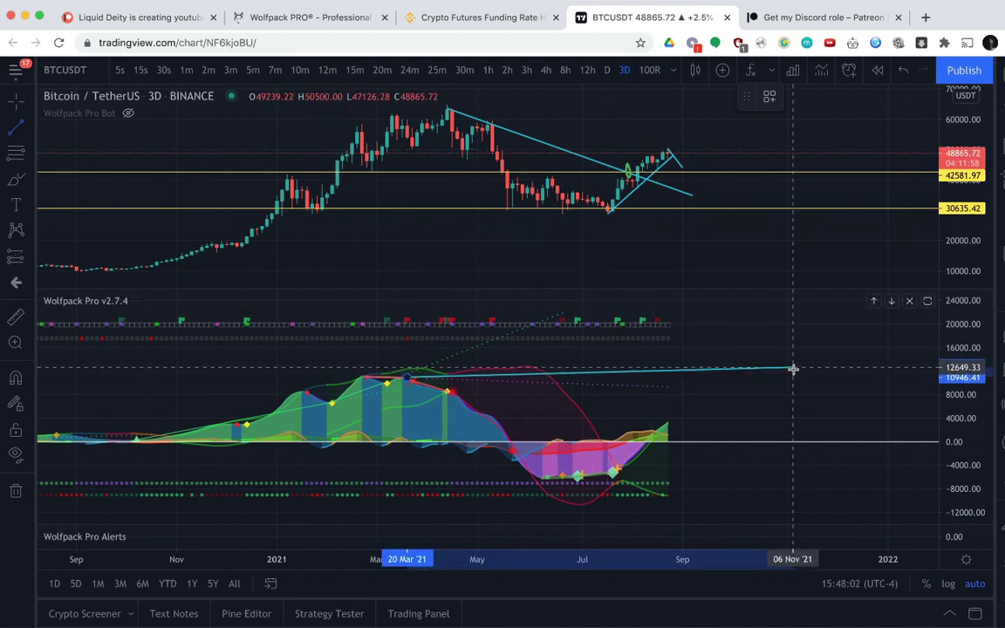
left_click(831, 424)
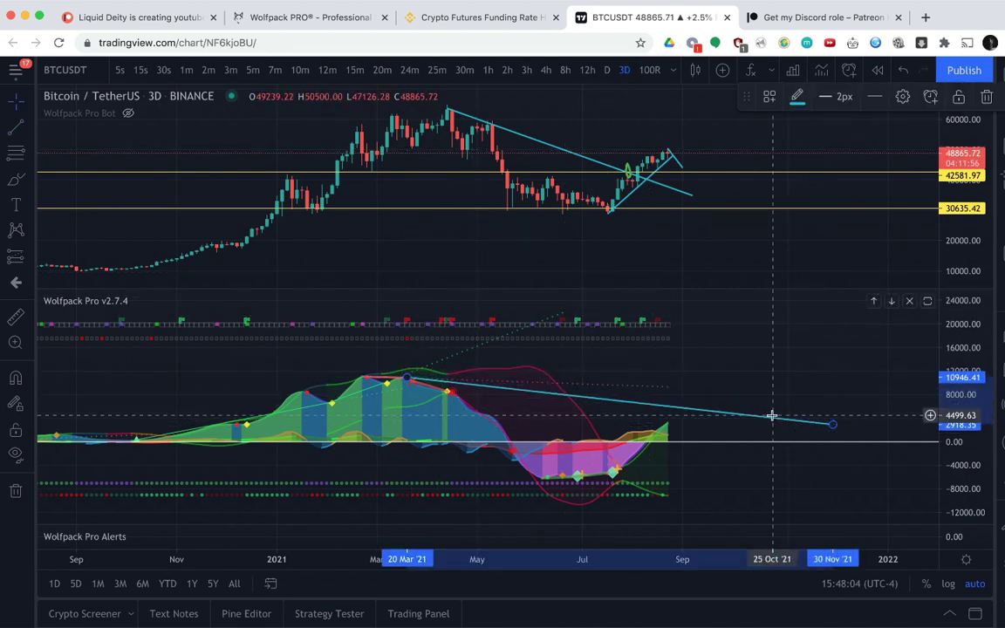
key("Delete")
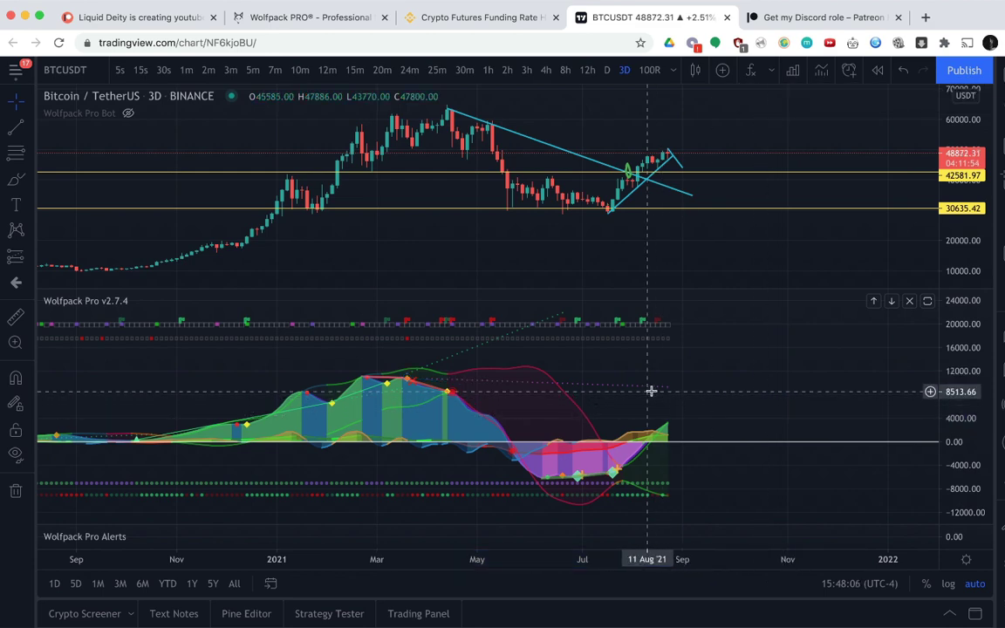
scroll(606, 401, "down", 5)
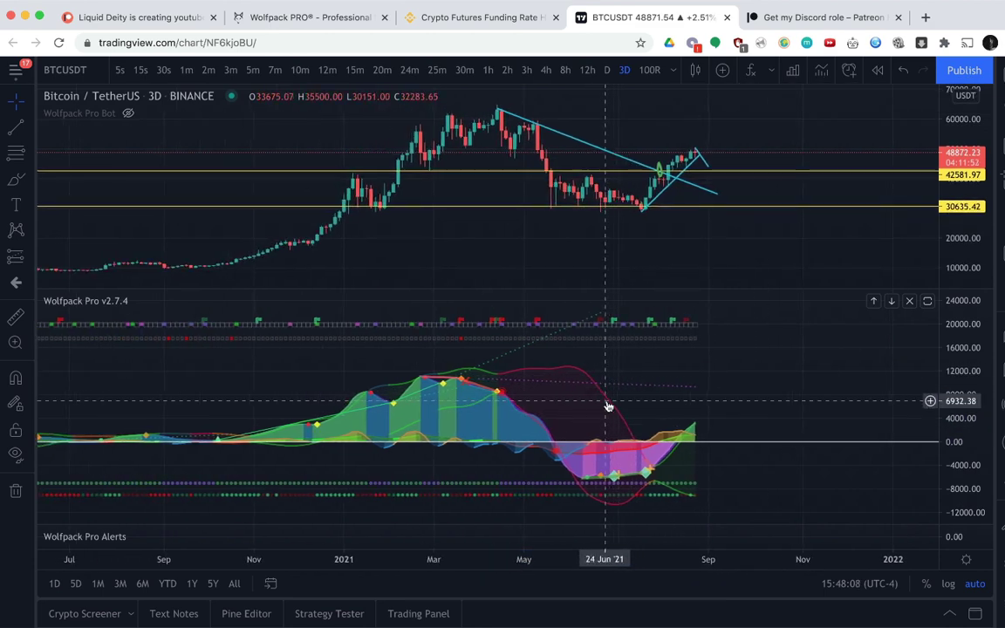
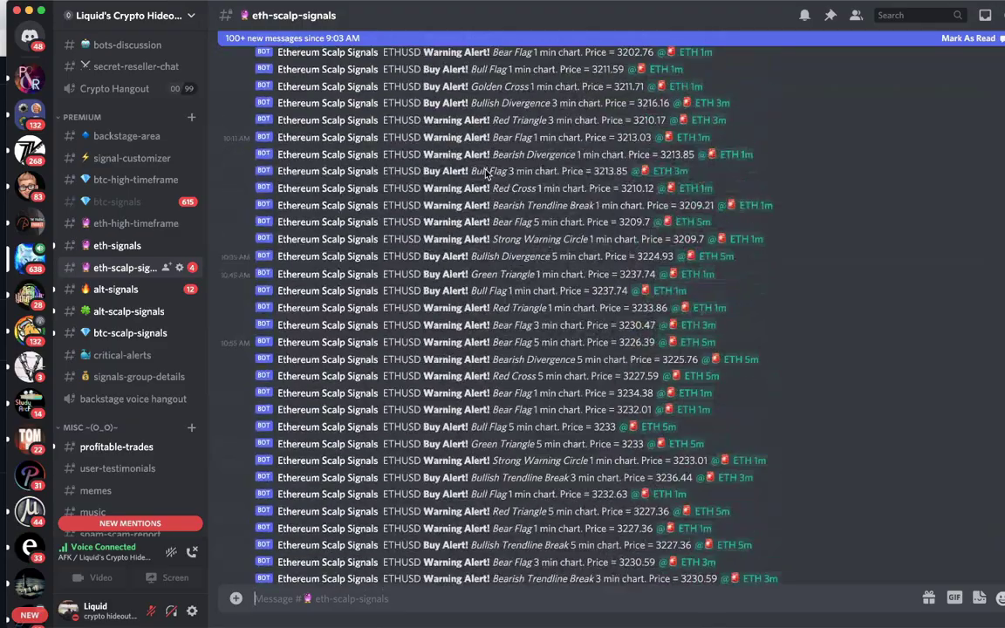
In Discord, read through the alerts in the eth-scalp-signals and alt-signals channels.
scroll(471, 209, "down", 20)
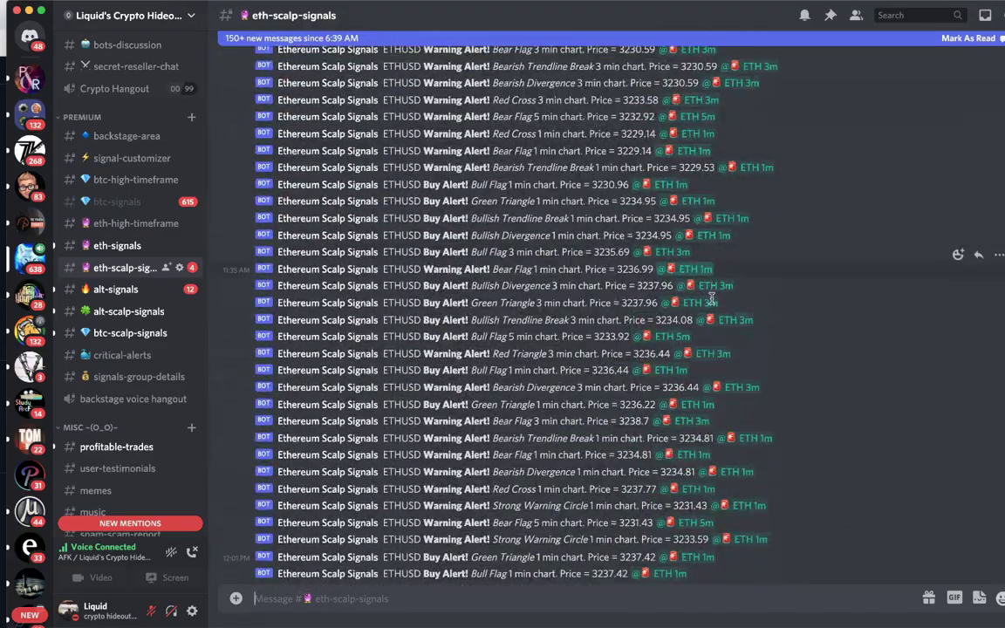
scroll(715, 384, "down", 5)
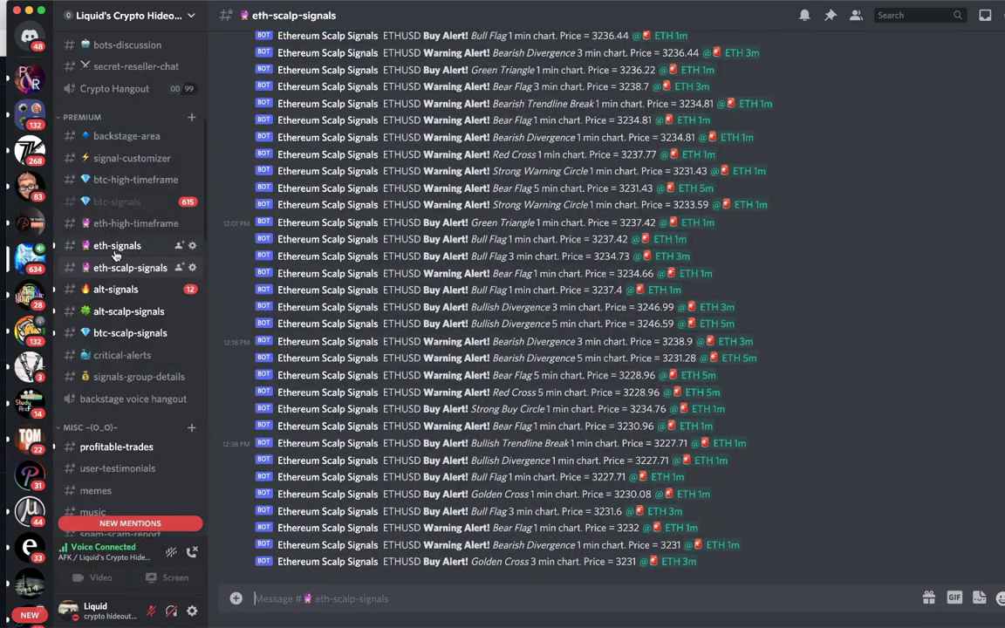
left_click(116, 289)
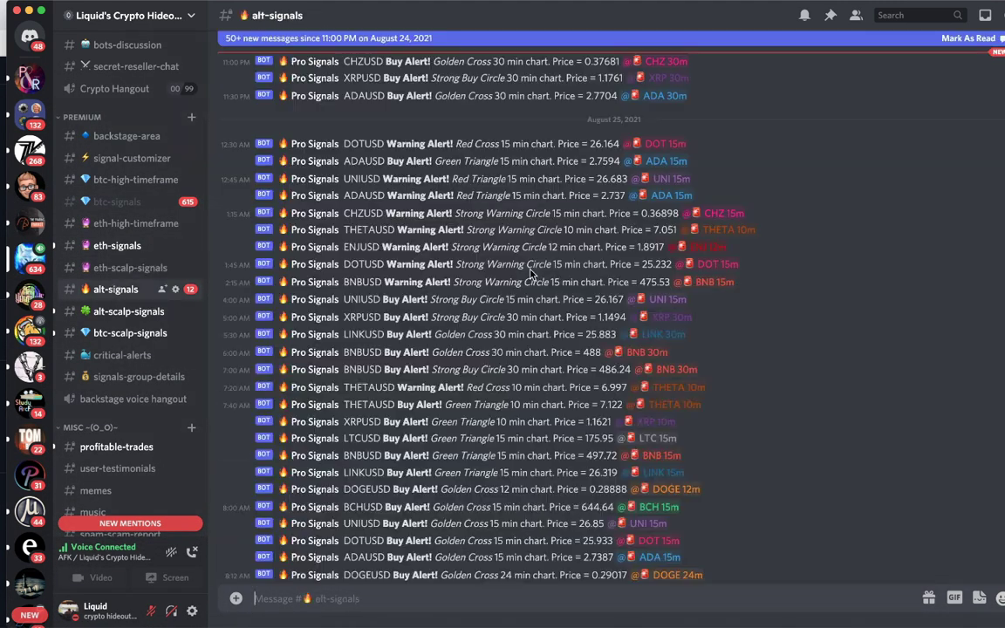
scroll(529, 273, "up", 10)
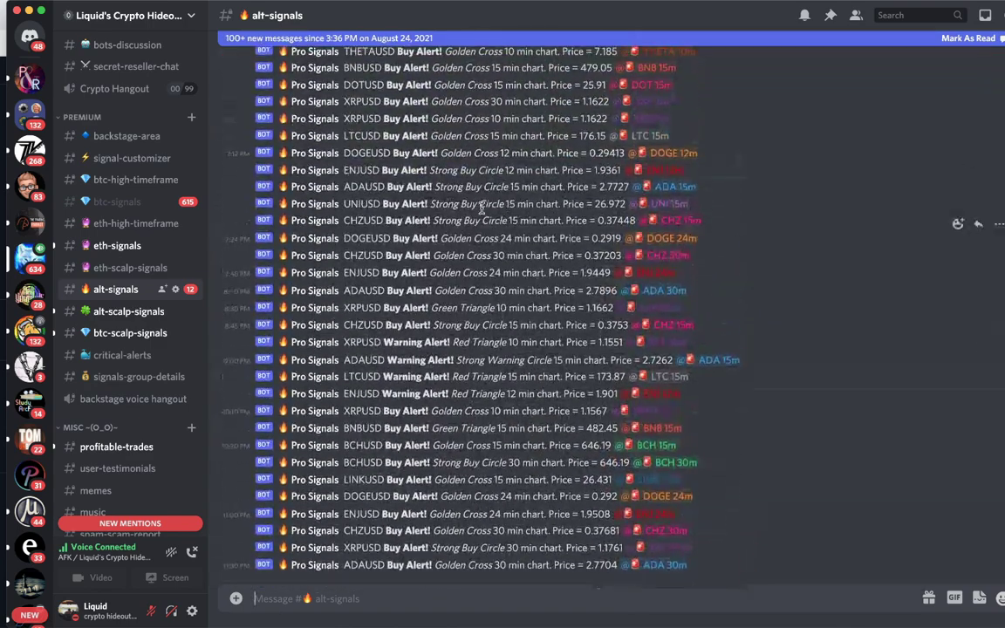
scroll(453, 177, "down", 2)
Open the btc-scalp-signals channel and move it directly below btc-high-timeframe in the Premium category.
left_click(127, 338)
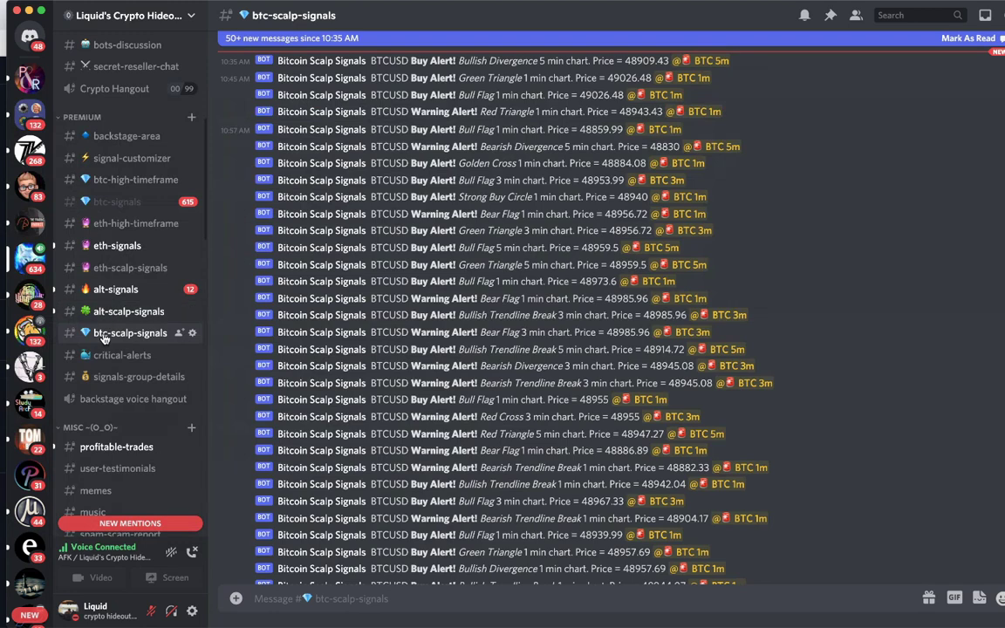
left_click_drag(103, 340, 113, 191)
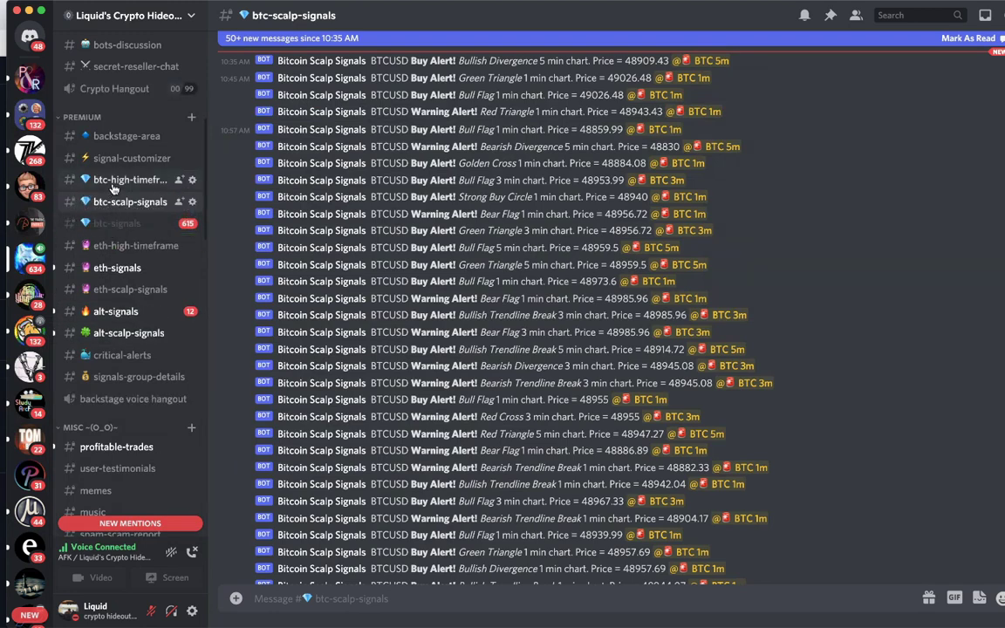
Read the btc-high-timeframe channel's alerts through August 24, 2021, and switch back to the TradingView chart in Chrome.
key("alt+Up")
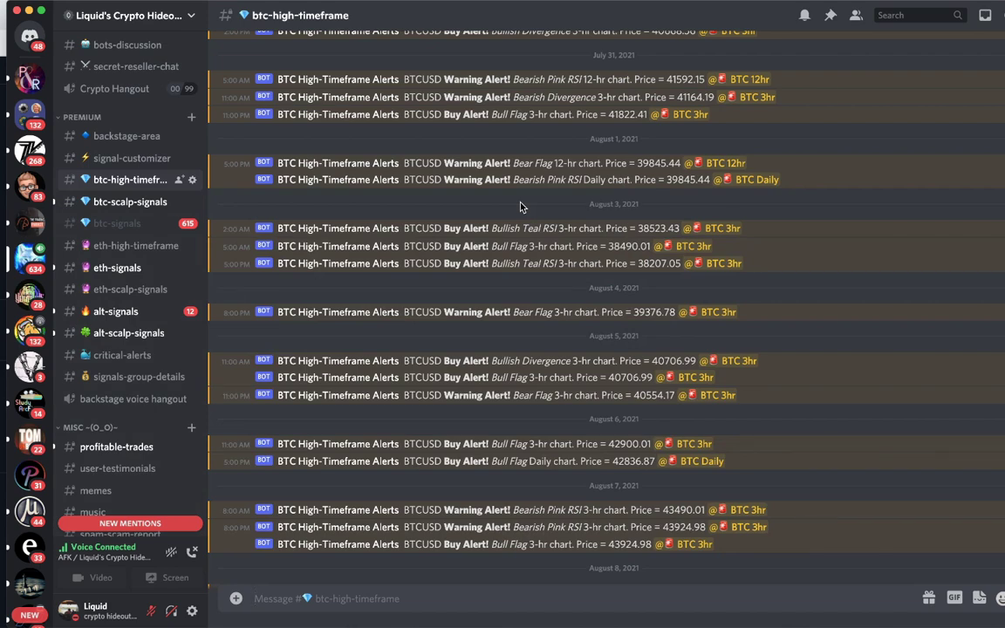
scroll(520, 207, "down", 15)
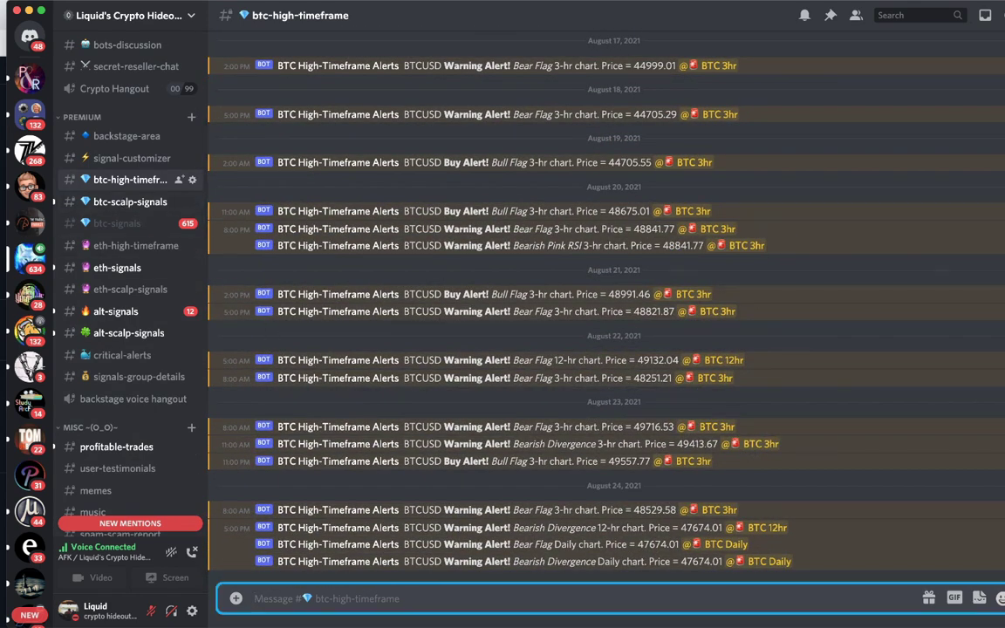
key("super+Tab")
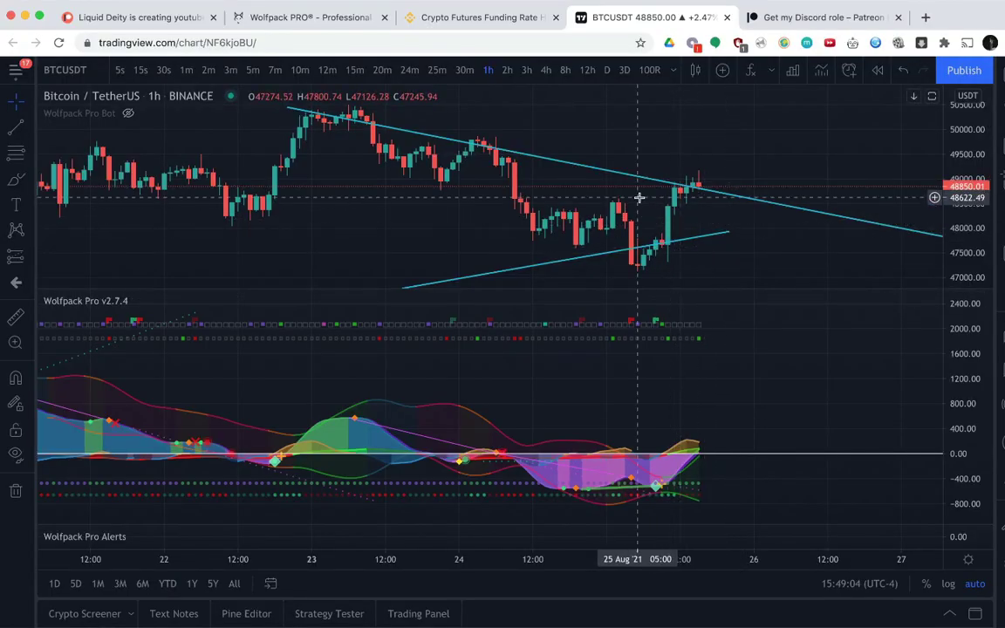
Start a bar replay of the 1h BTCUSDT chart with 25 Aug '21 08:00 as the latest candle, and advance it by one bar.
scroll(639, 198, "left", 3)
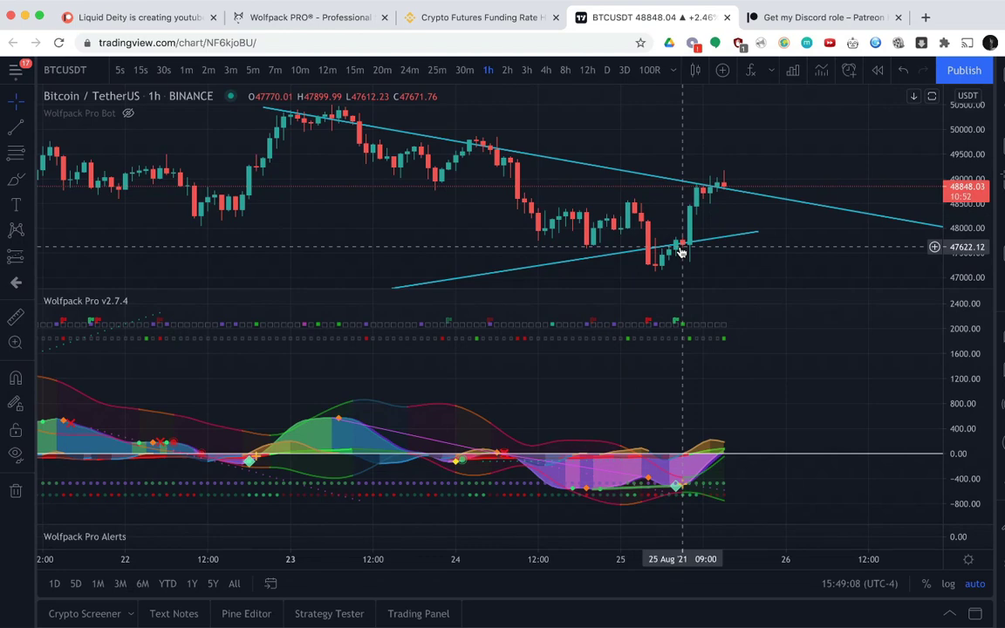
scroll(678, 248, "up", 3)
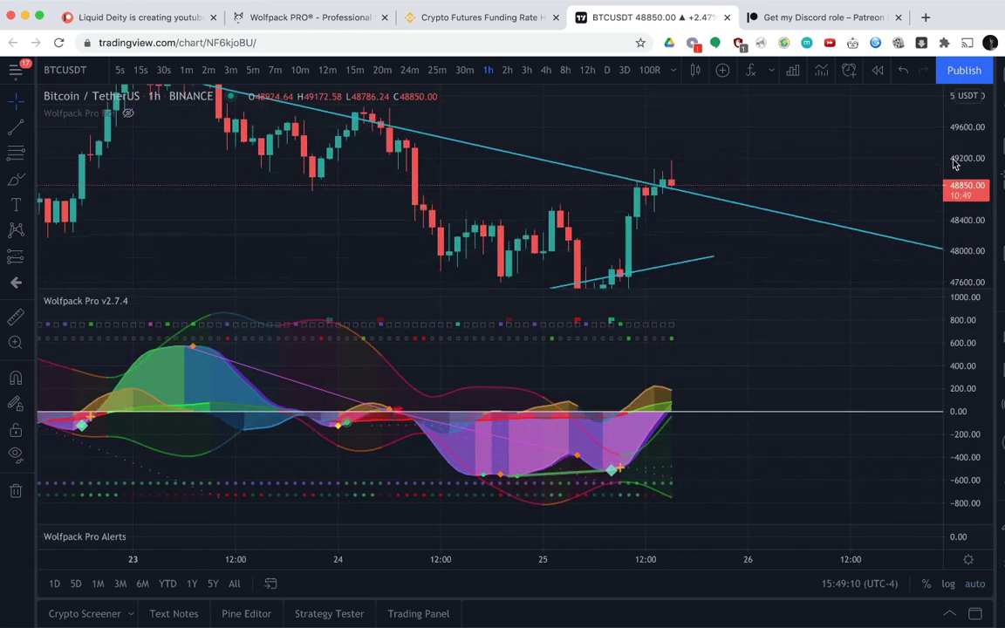
left_click_drag(825, 131, 818, 86)
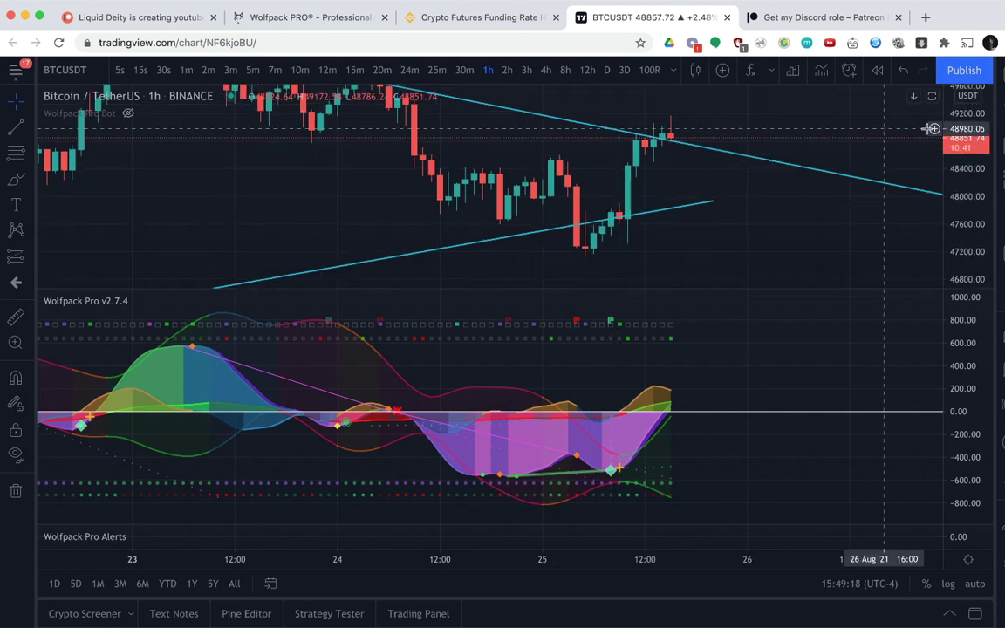
left_click_drag(968, 123, 967, 136)
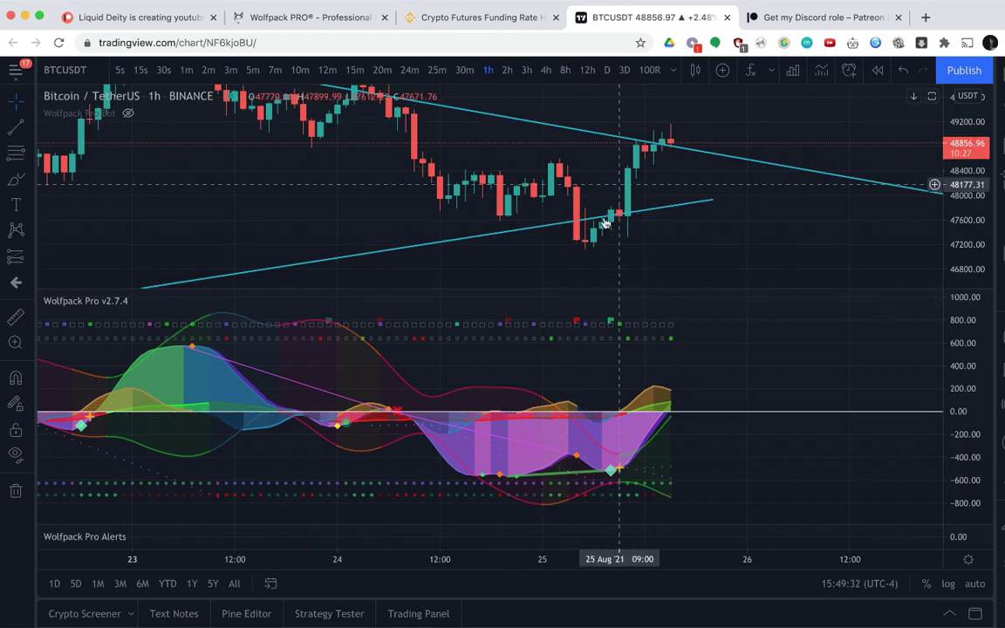
scroll(368, 180, "left", 2)
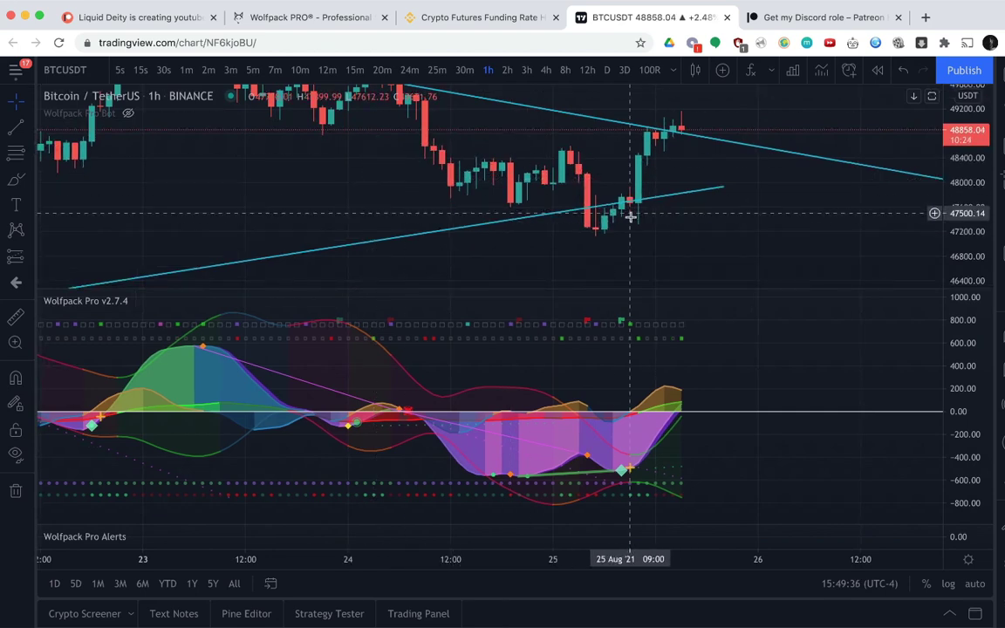
left_click(877, 70)
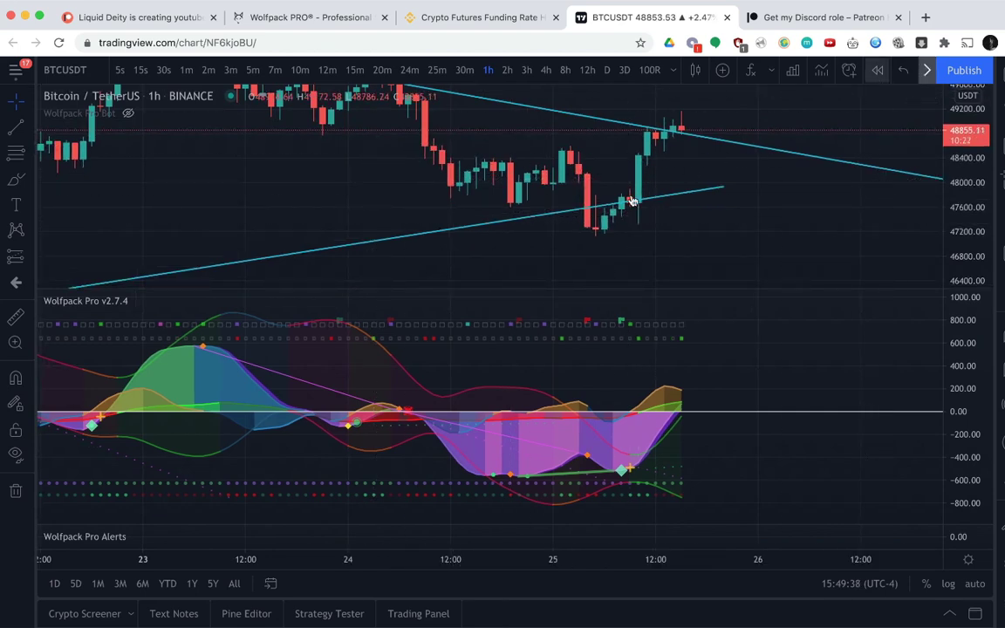
left_click(637, 205)
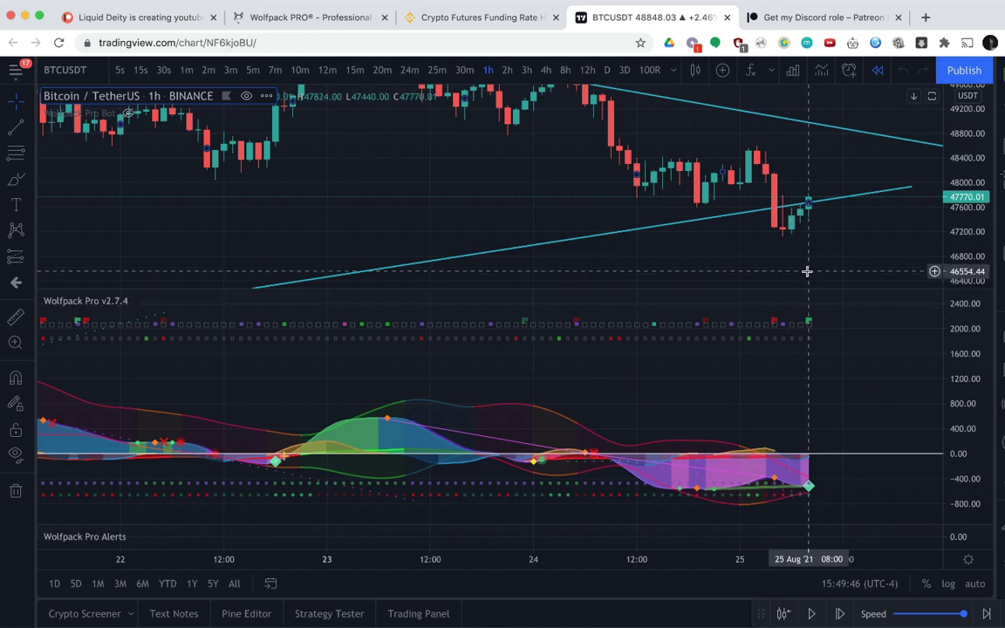
left_click(837, 608)
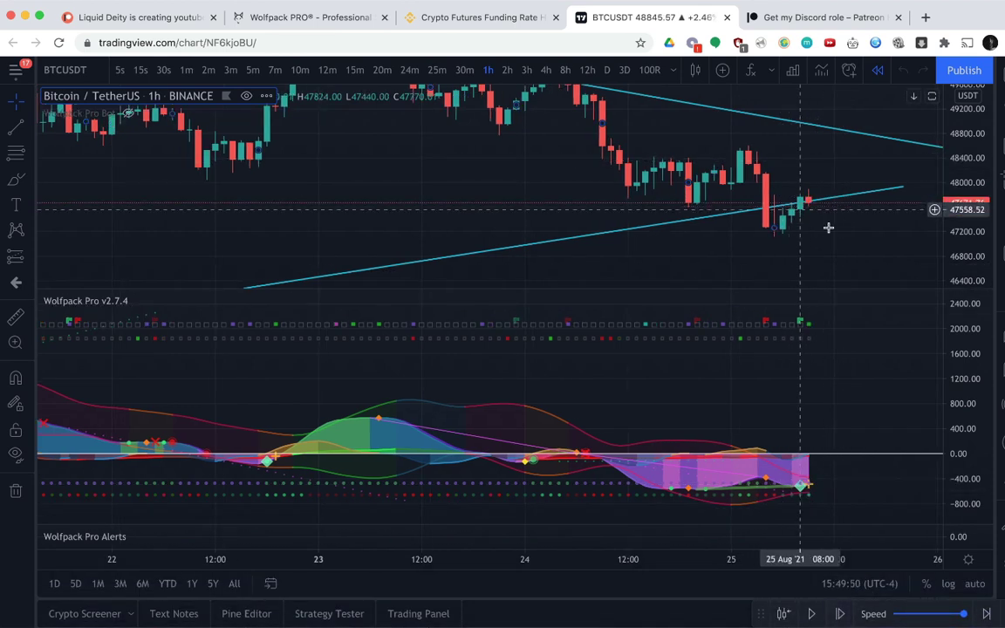
Switch the replay chart to the 30m timeframe and place a yellow horizontal line at 47593.54 along the late 24 Aug low.
left_click(464, 72)
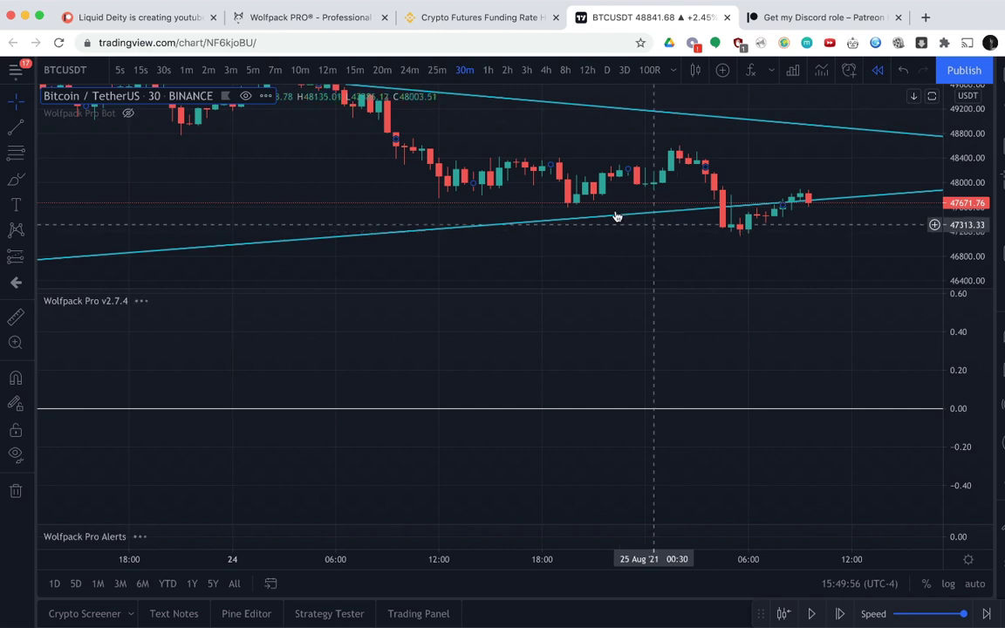
scroll(584, 205, "up", 2)
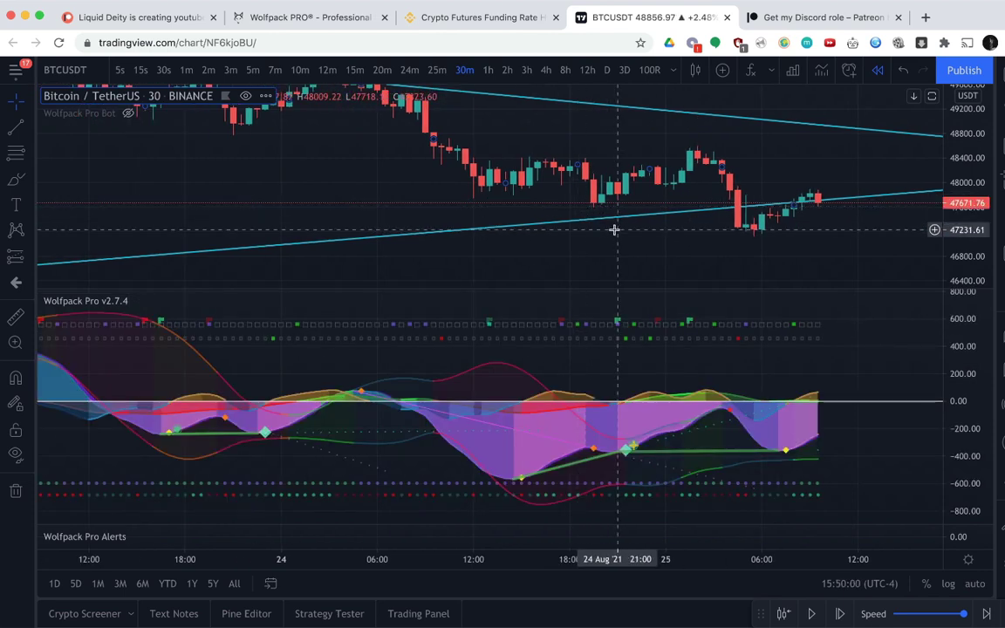
left_click_drag(592, 224, 446, 205)
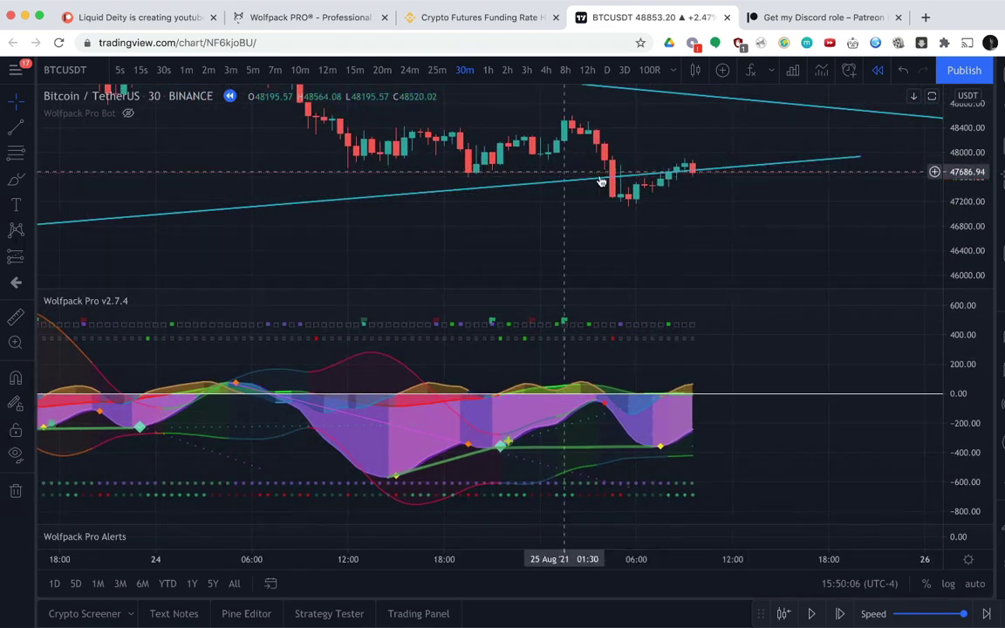
left_click_drag(637, 107, 632, 88)
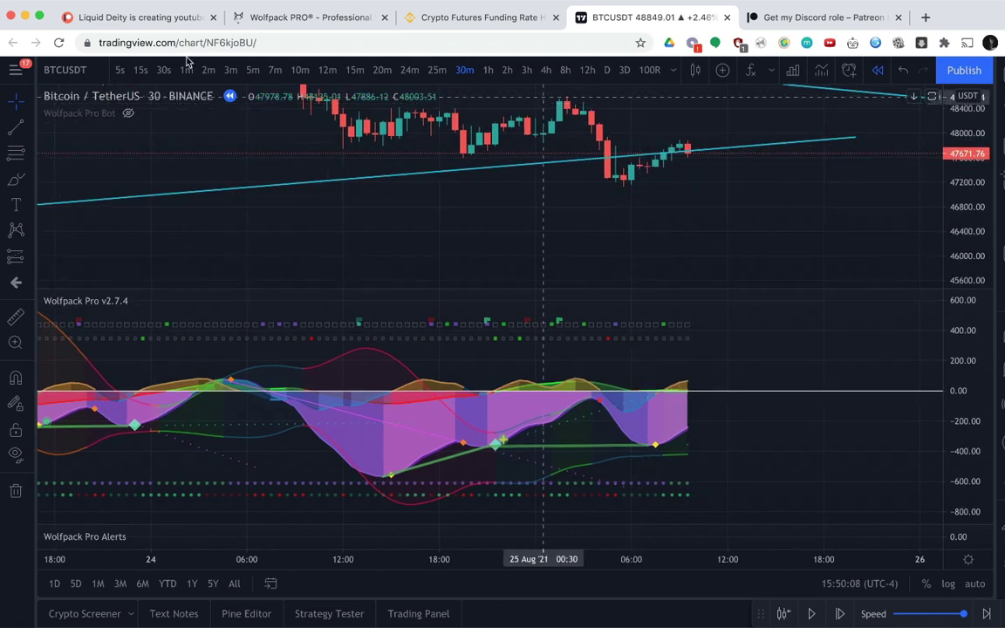
left_click(14, 133)
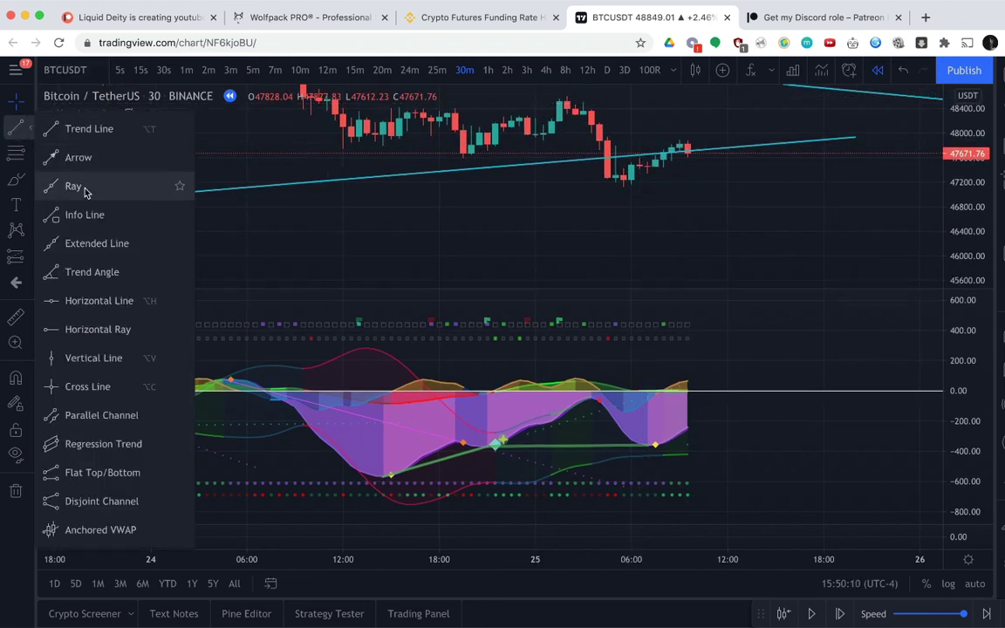
left_click(85, 303)
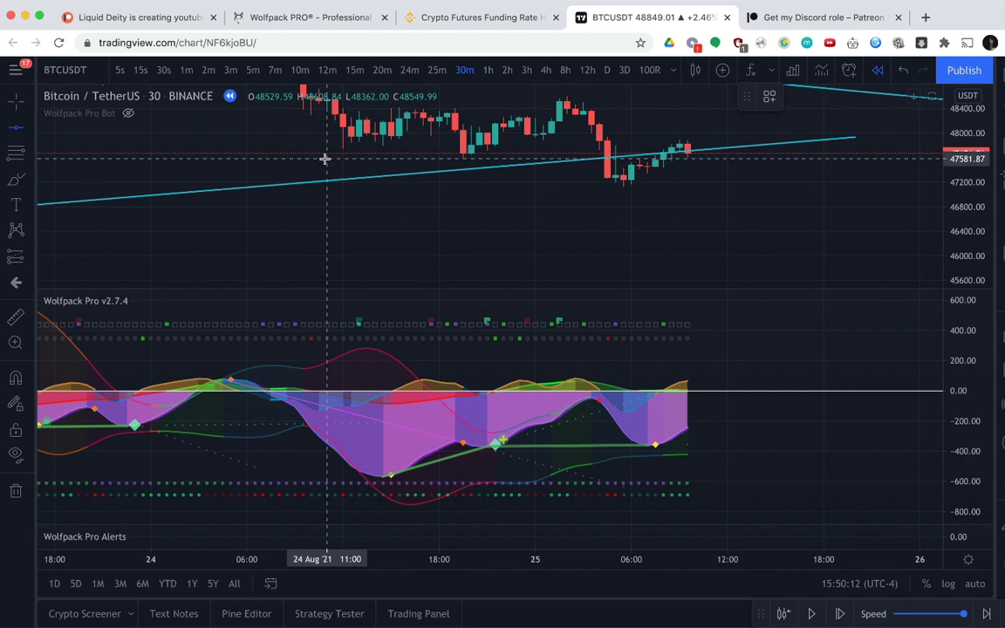
left_click(376, 158)
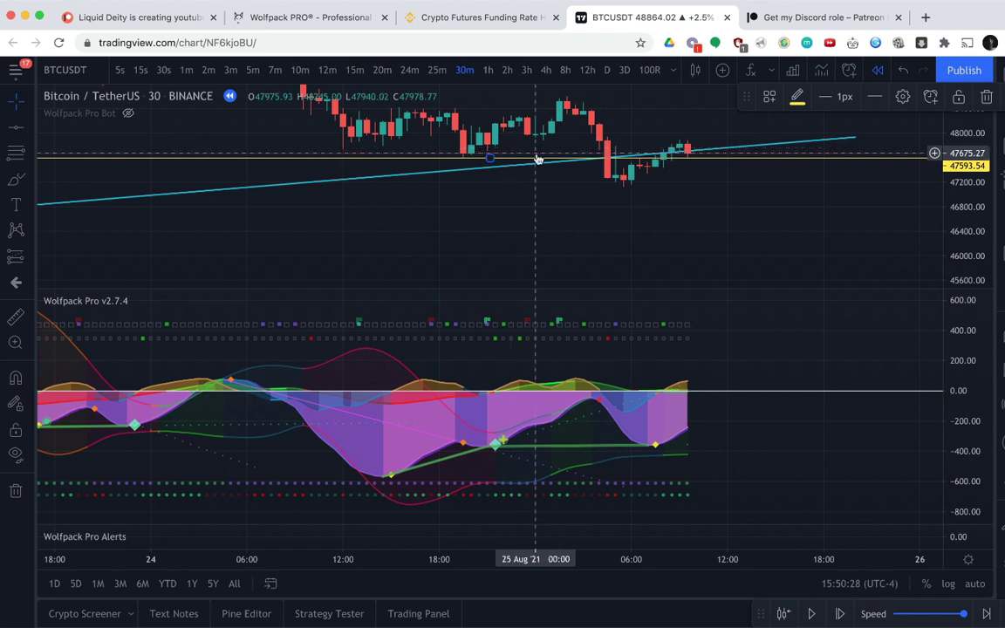
Compare the level on the 1h chart, return to 30m, and add a cyan horizontal line at 46988.27 below the 25 Aug low.
left_click(489, 71)
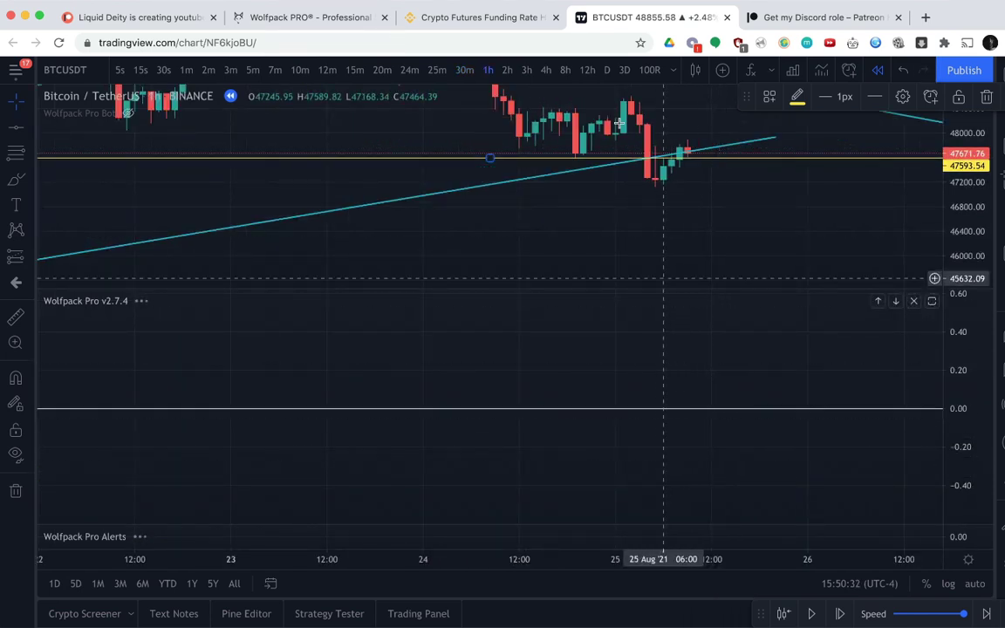
left_click(464, 70)
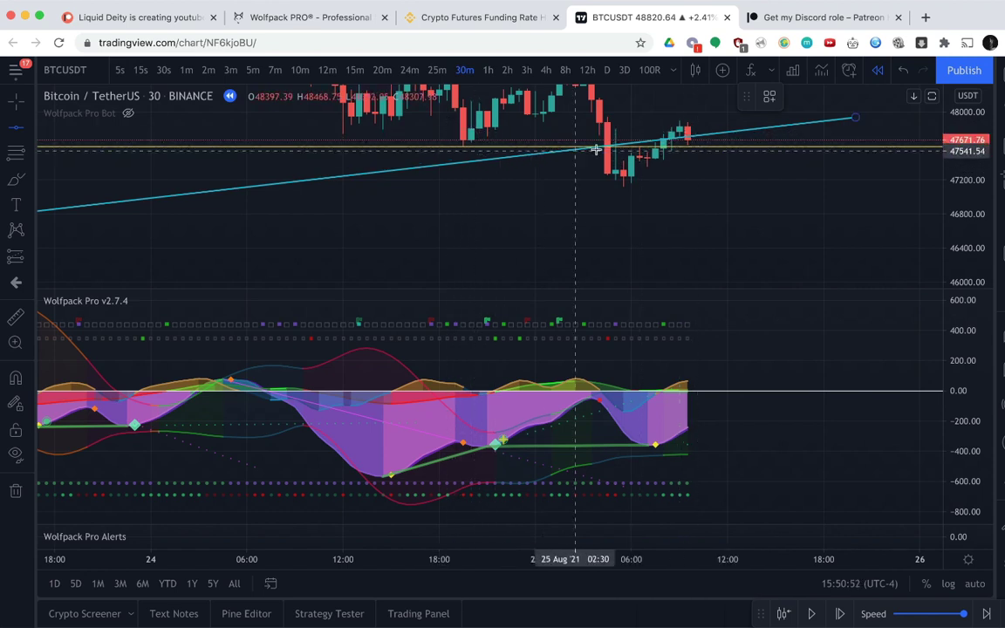
left_click_drag(971, 142, 970, 146)
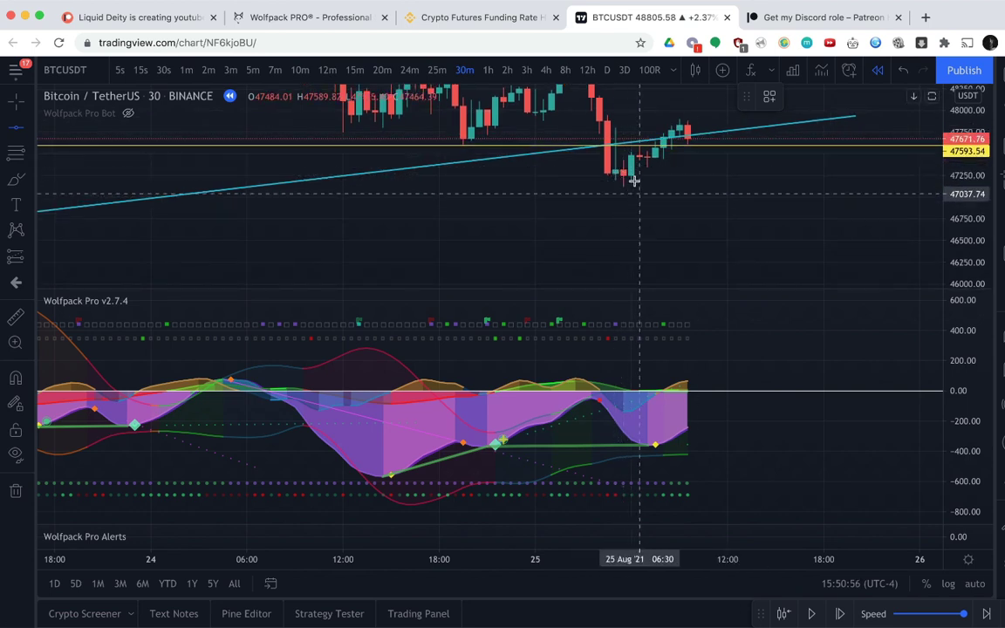
left_click(625, 195)
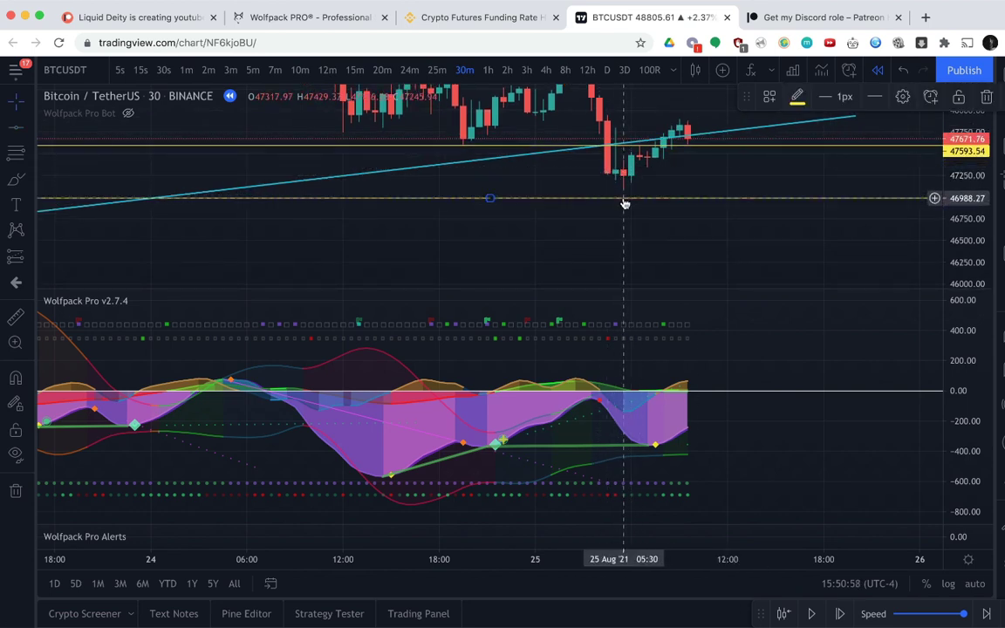
left_click(796, 97)
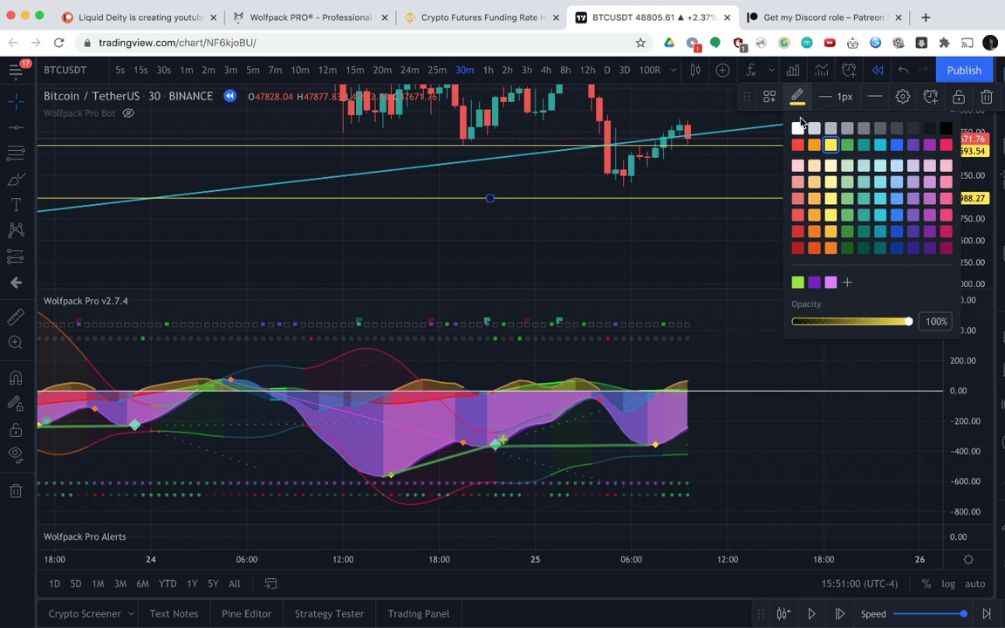
left_click(861, 146)
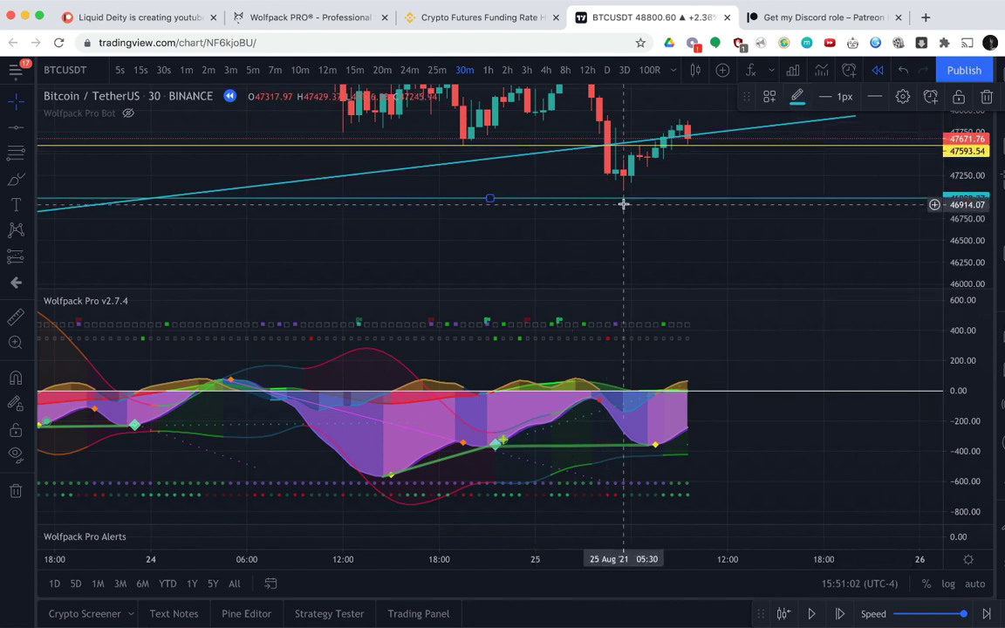
Move the cyan horizontal line up to 47449.96 beneath the yellow line, and back down to 46963.54 below the 25 Aug low.
left_click_drag(637, 202, 712, 159)
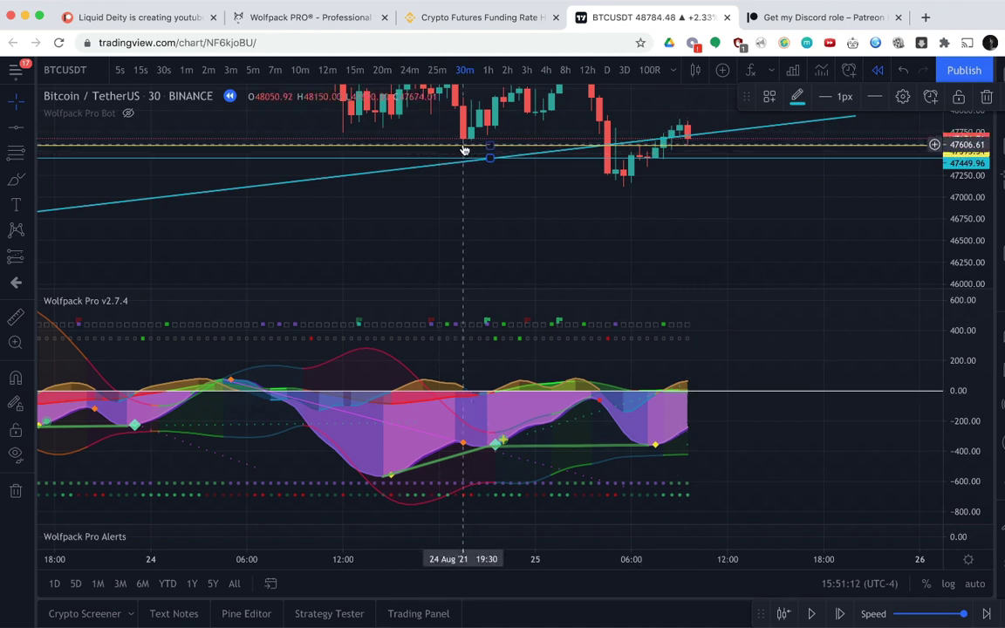
scroll(464, 150, "down", 3)
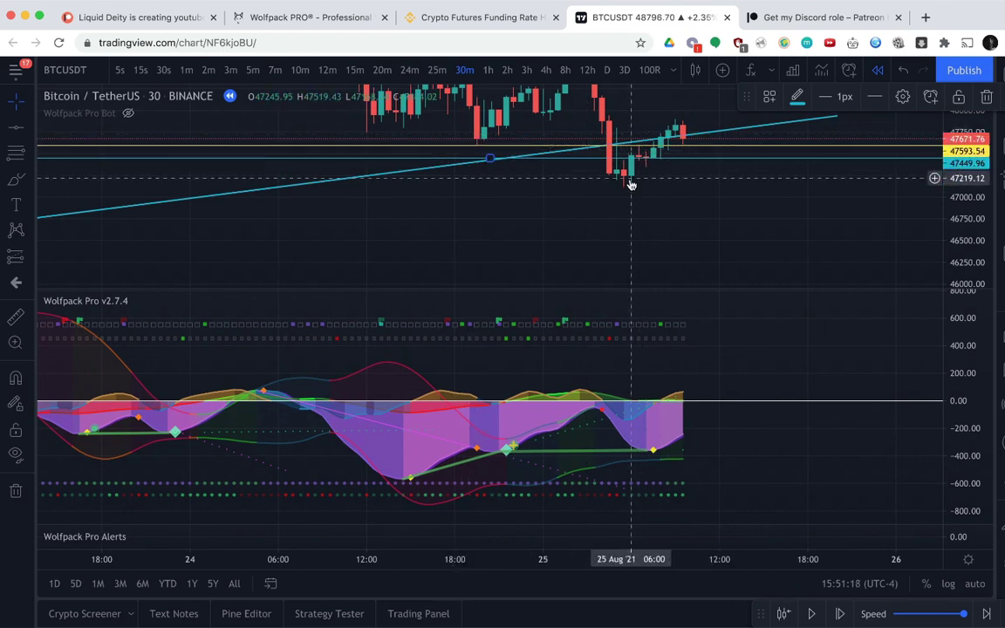
left_click_drag(699, 158, 699, 199)
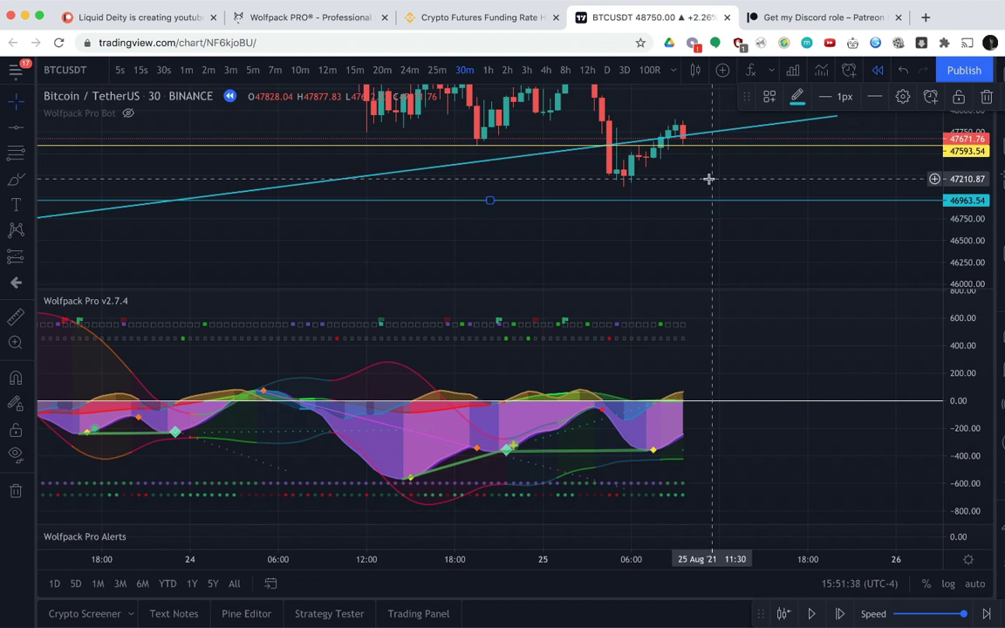
left_click(699, 206)
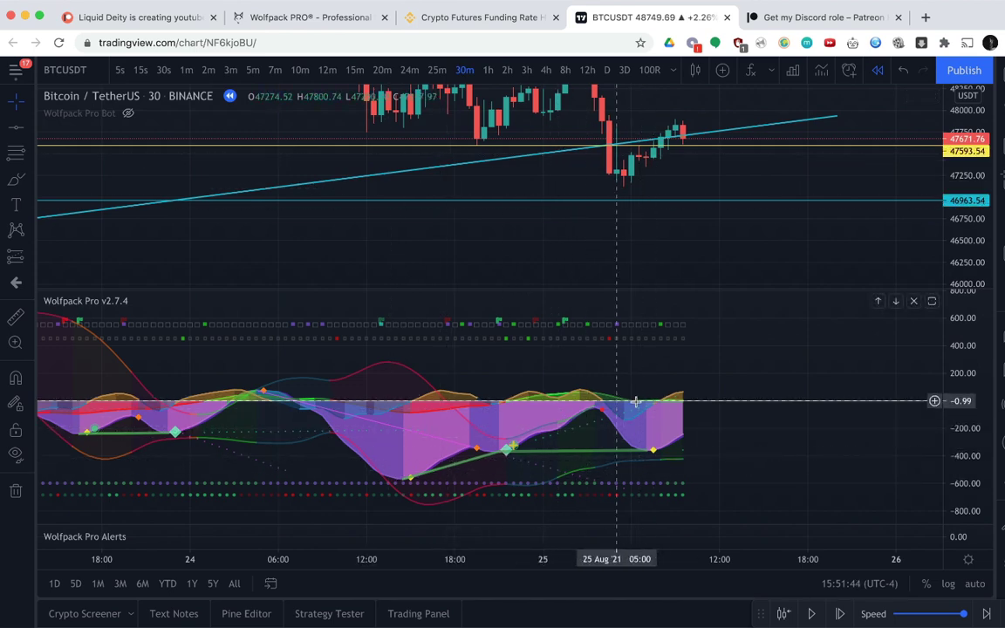
Switch the BTCUSDT replay chart to the 24m timeframe.
scroll(738, 117, "down", 2)
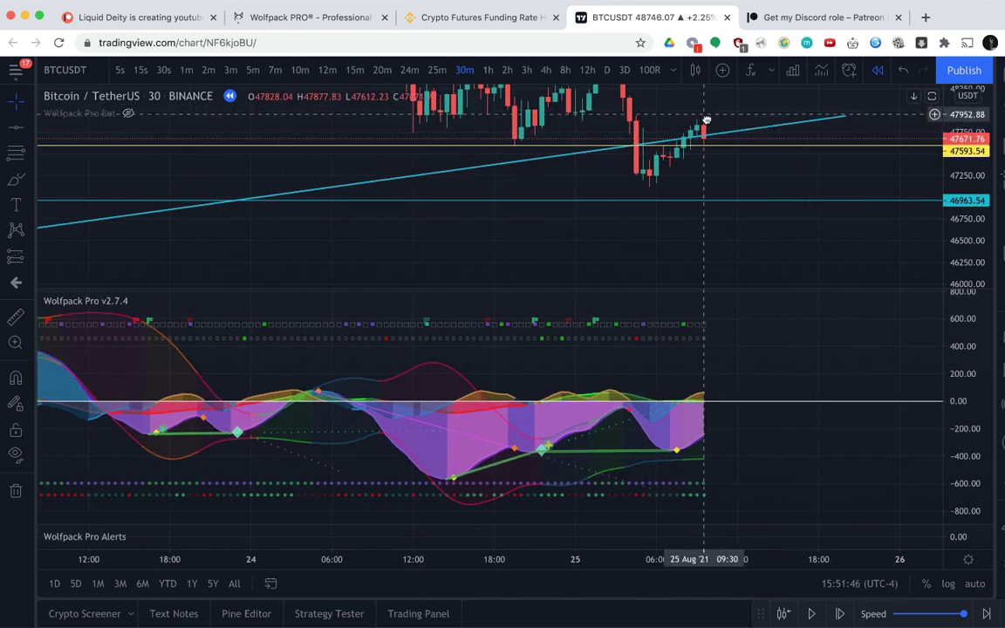
left_click_drag(706, 118, 701, 145)
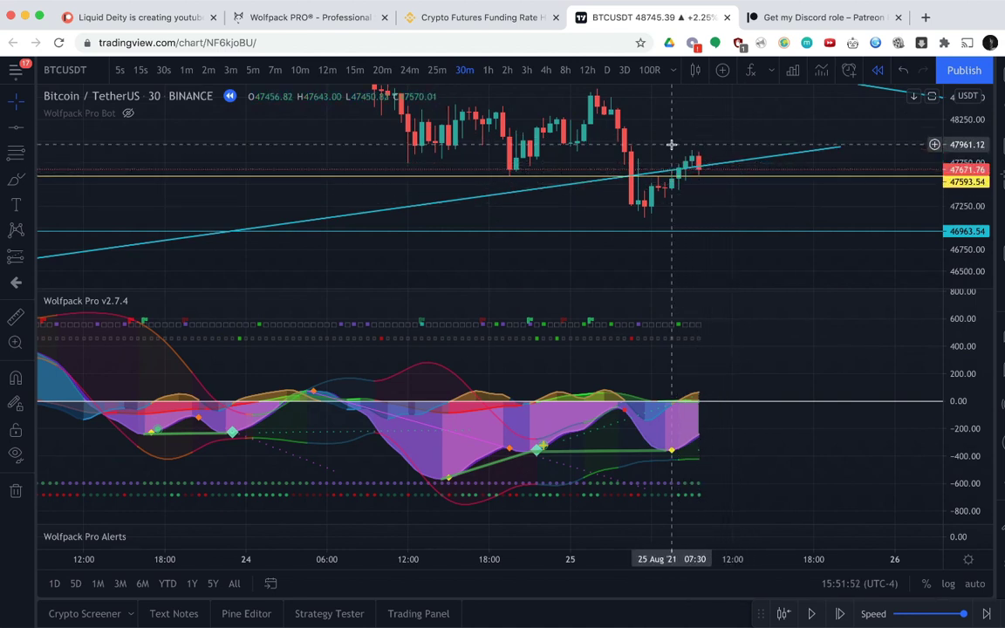
left_click_drag(672, 148, 664, 149)
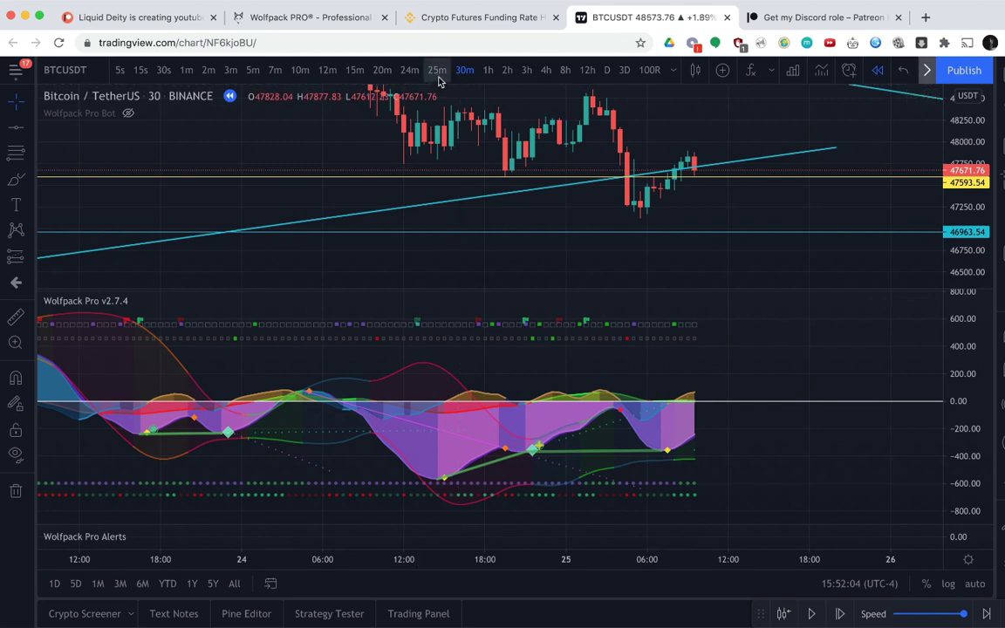
left_click(410, 70)
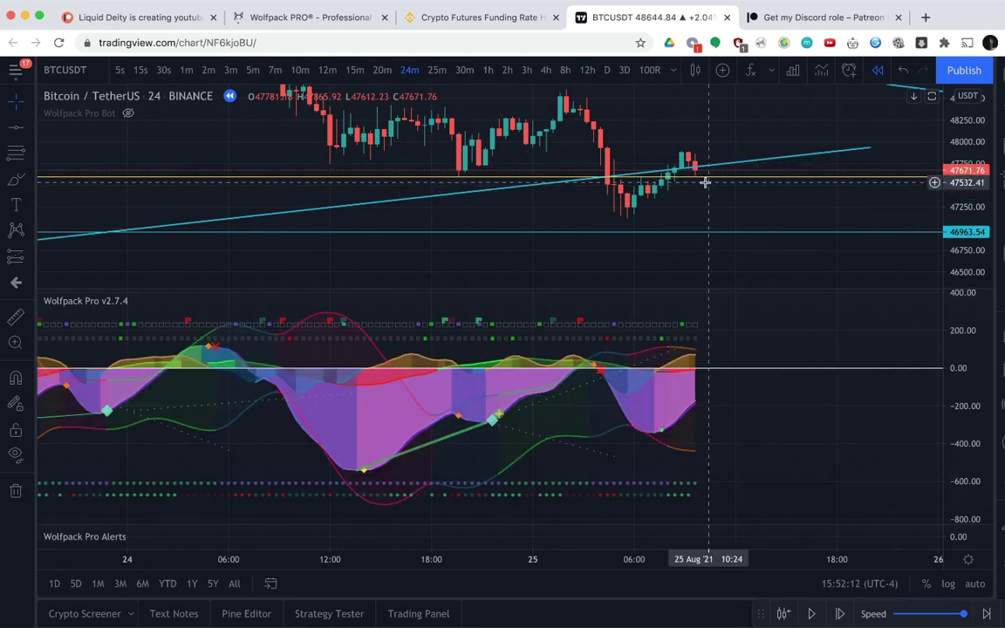
scroll(689, 179, "up", 5)
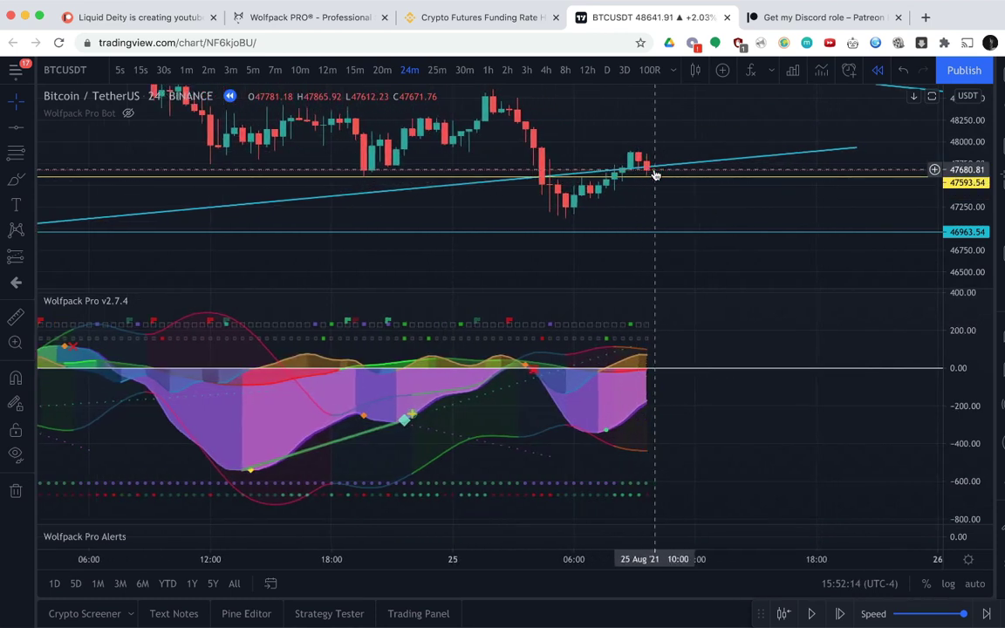
scroll(655, 175, "up", 5)
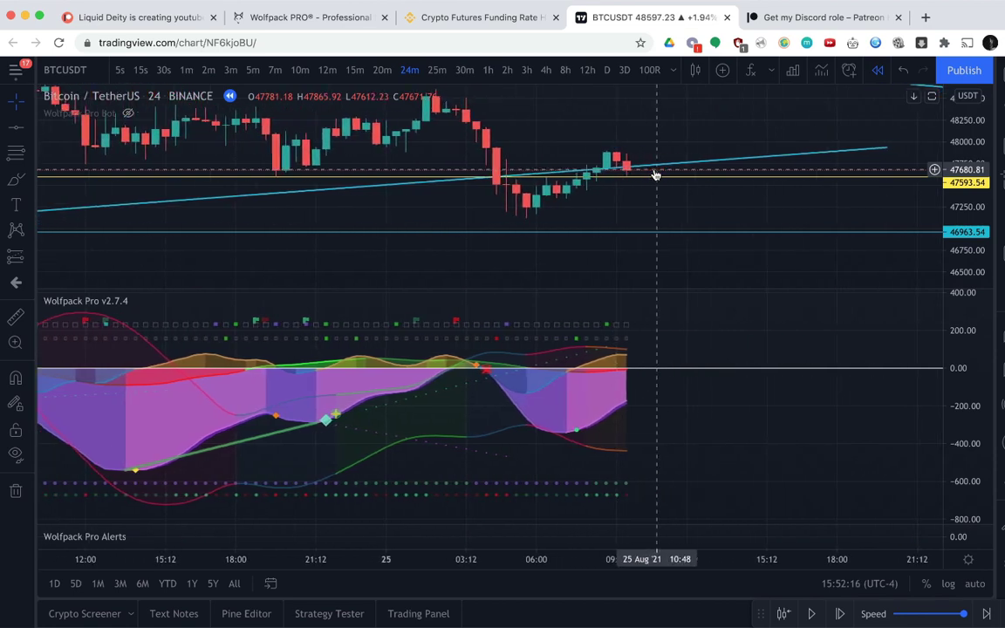
scroll(655, 174, "up", 3)
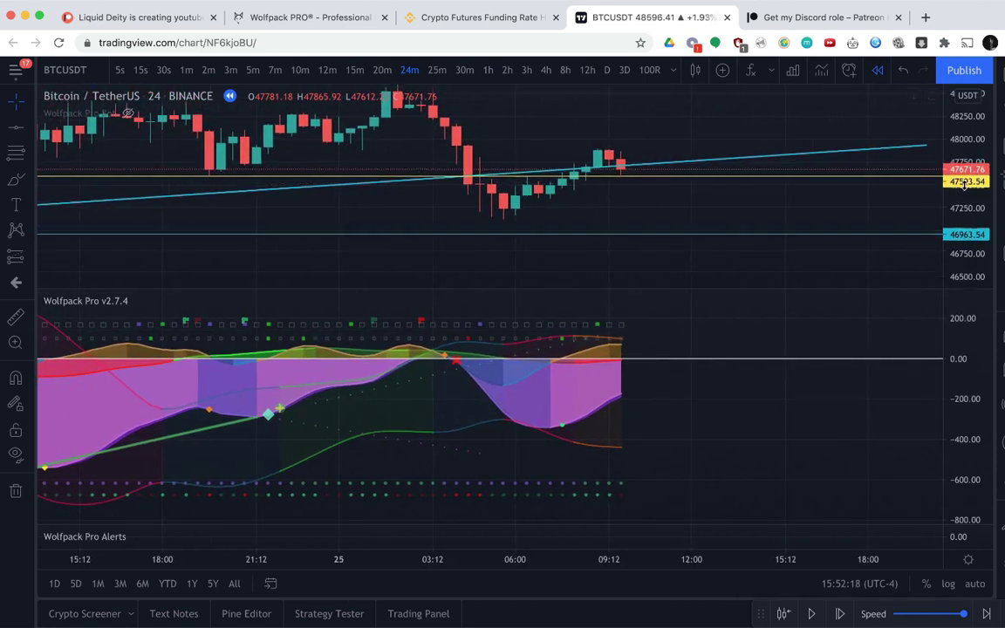
Circle the 24 Aug low and the latest 25 Aug candle at the yellow line with the green 3px Brush.
left_click(17, 180)
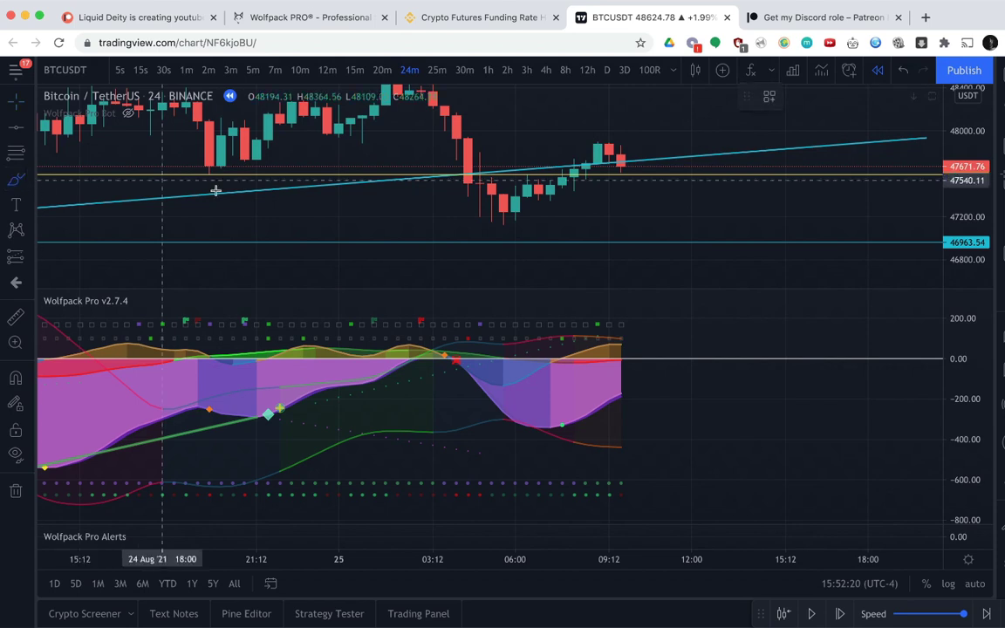
mouse_move(210, 160)
left_mouse_down()
mouse_move(217, 188)
mouse_move(233, 163)
mouse_move(208, 172)
left_mouse_up()
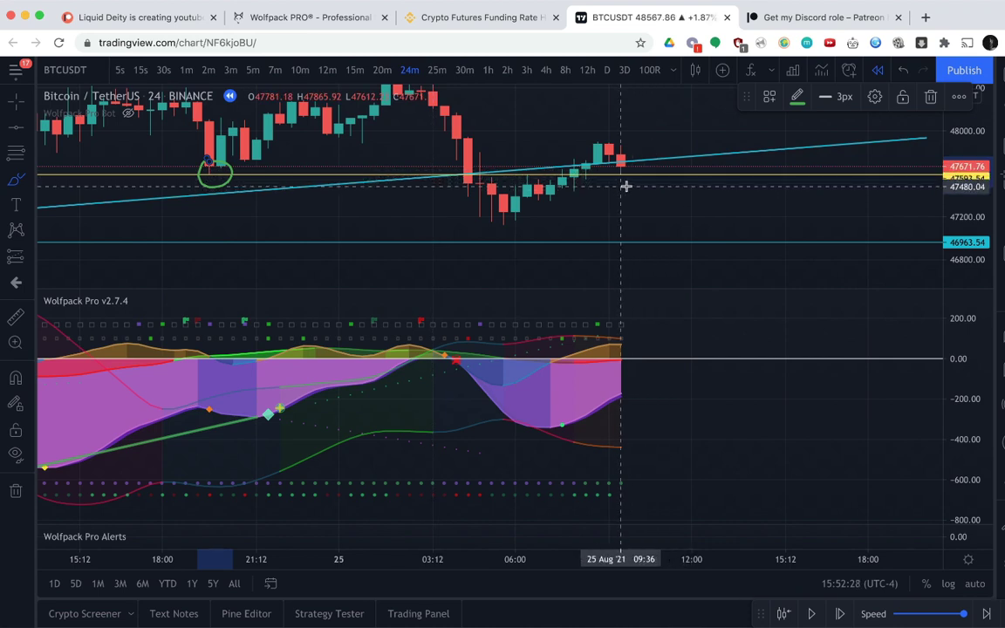
left_click_drag(621, 162, 644, 168)
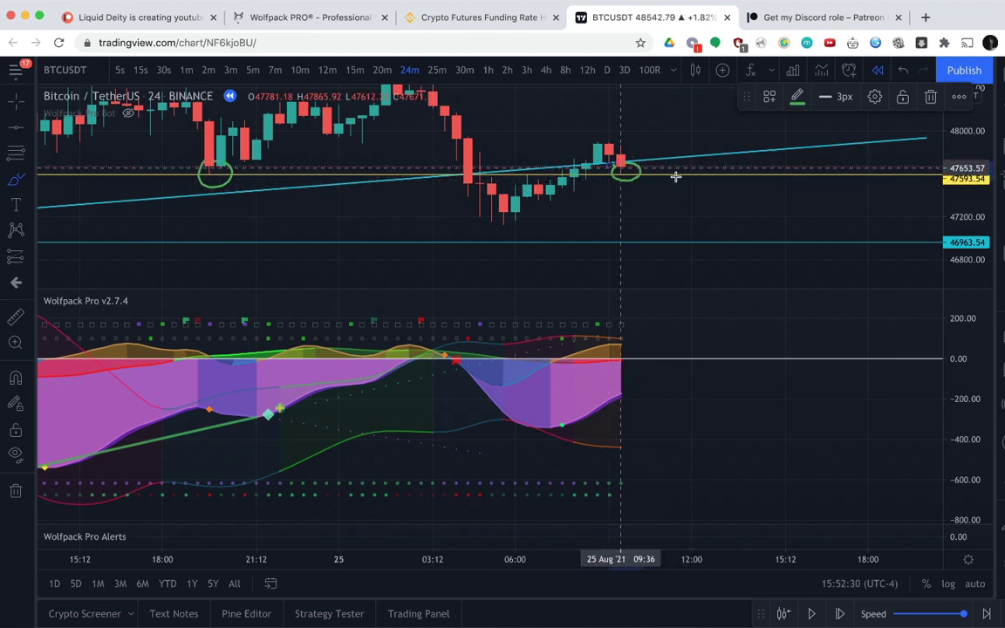
Delete the green circle around the latest 25 Aug candle and display the BTCUSDT replay on the 5m timeframe with the chart view reset.
key("BackSpace")
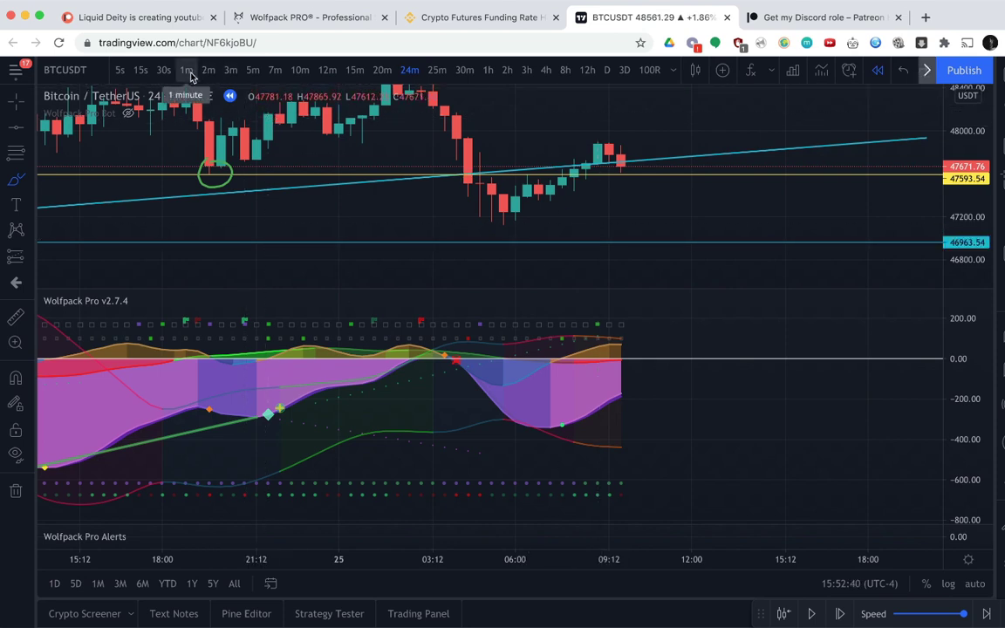
left_click(259, 74)
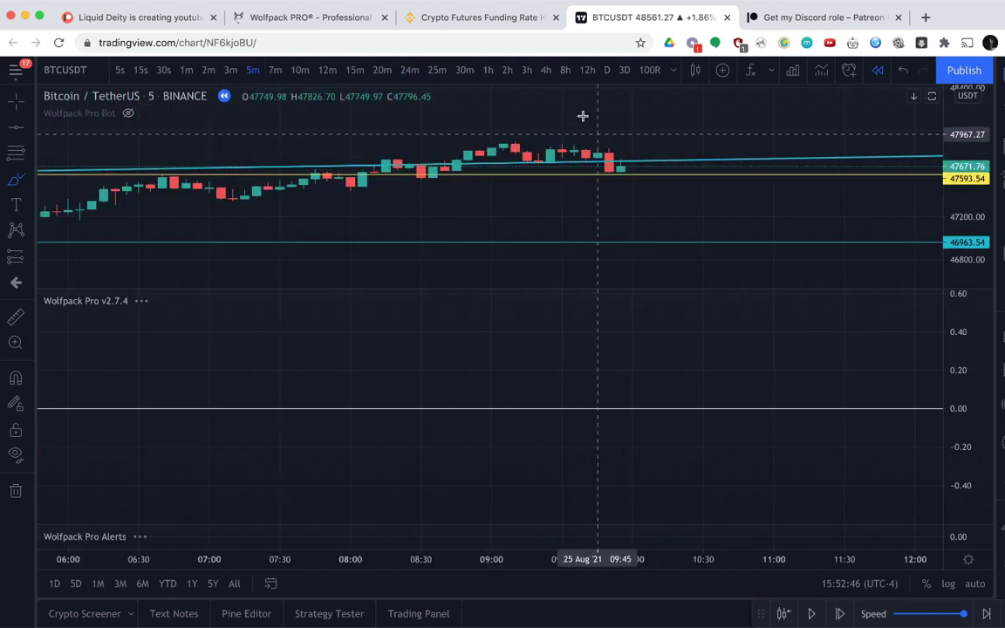
right_click(632, 131)
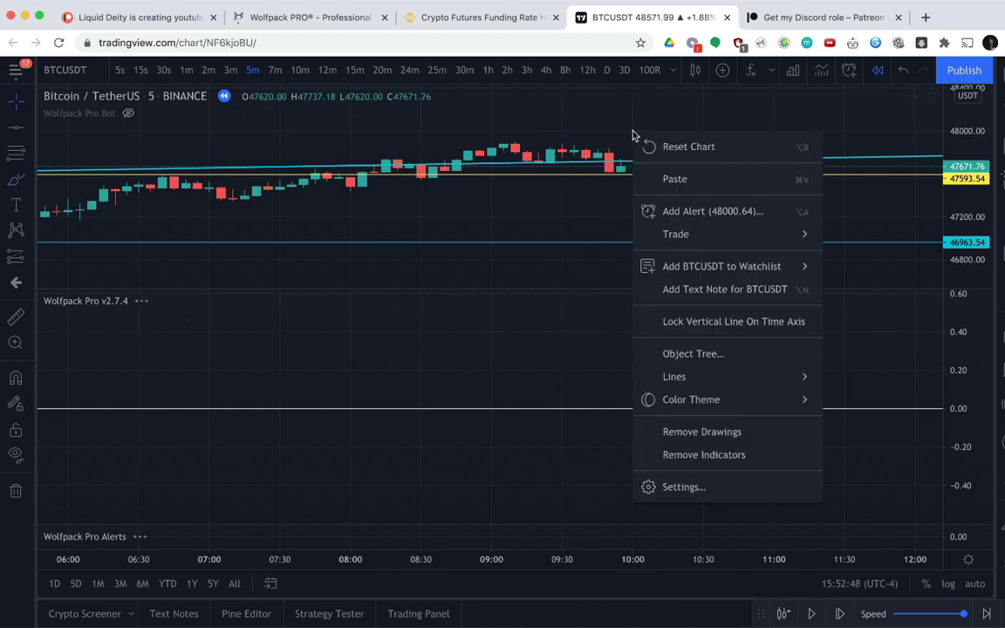
left_click(666, 147)
scroll(666, 145, "right", 10)
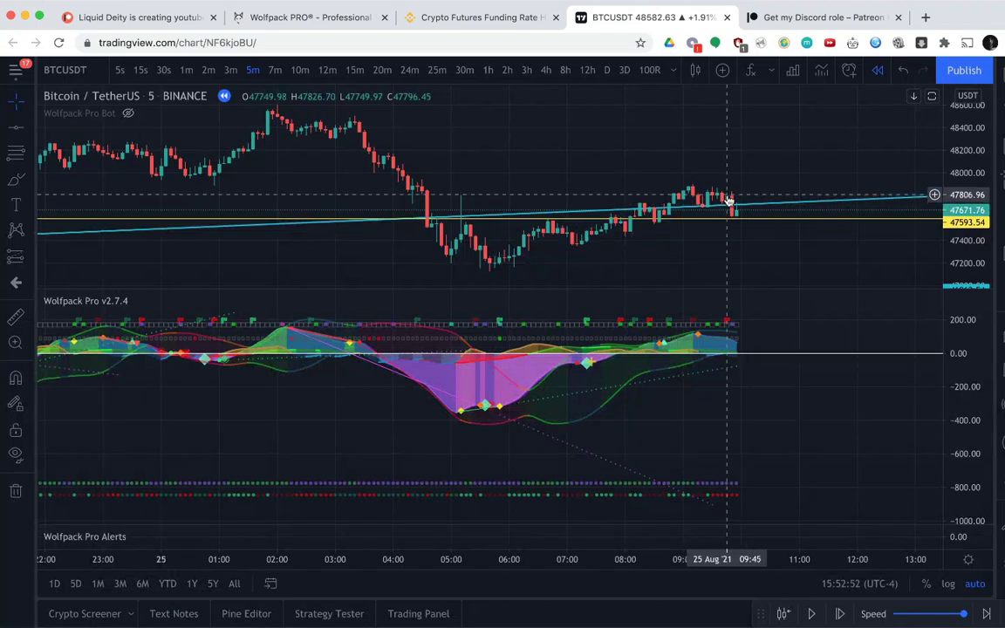
scroll(733, 218, "up", 5)
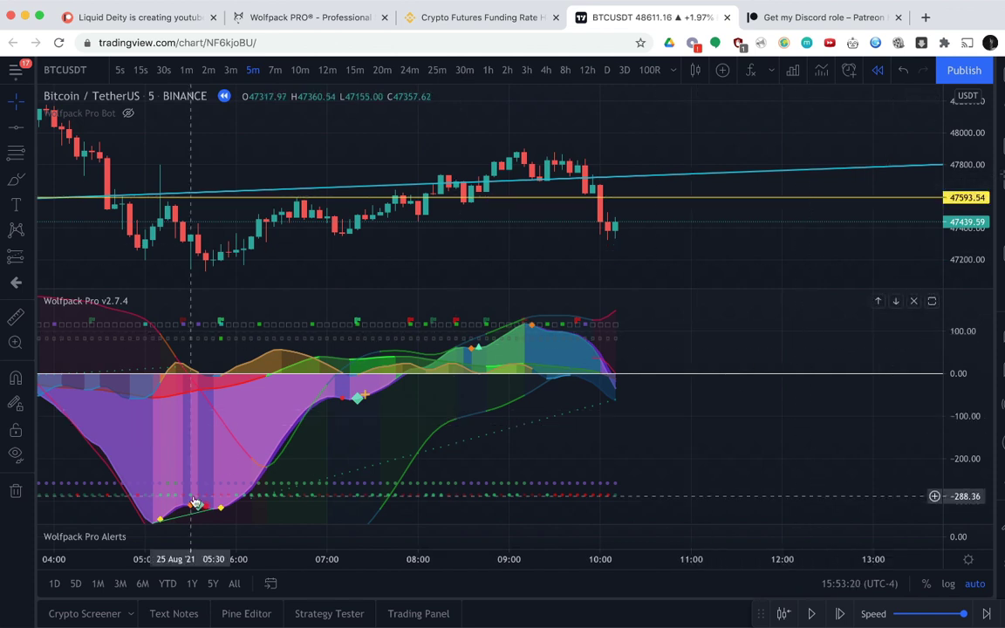
left_click_drag(502, 422, 533, 349)
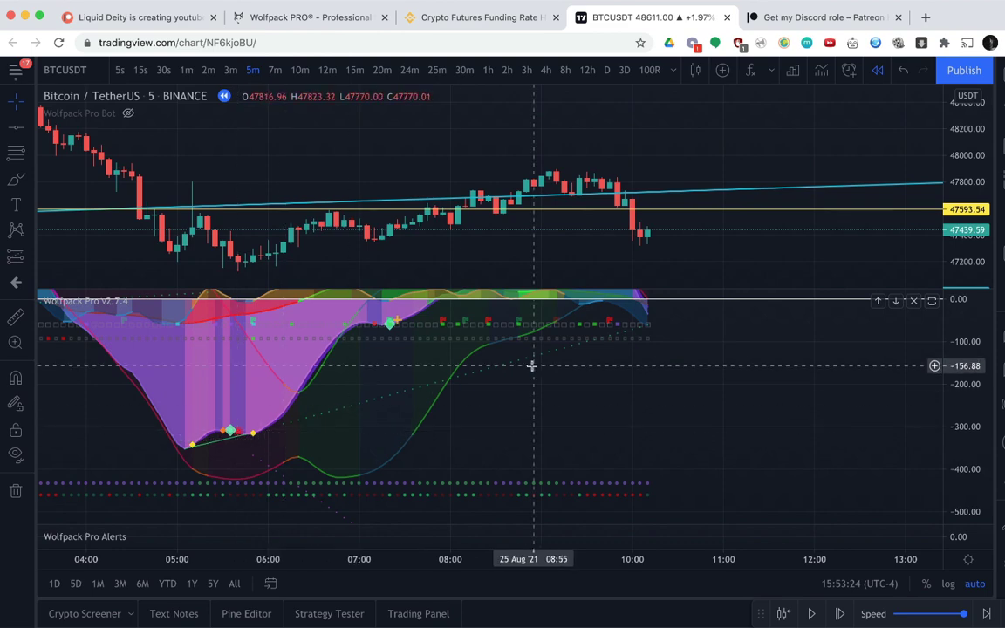
left_click_drag(567, 433, 493, 490)
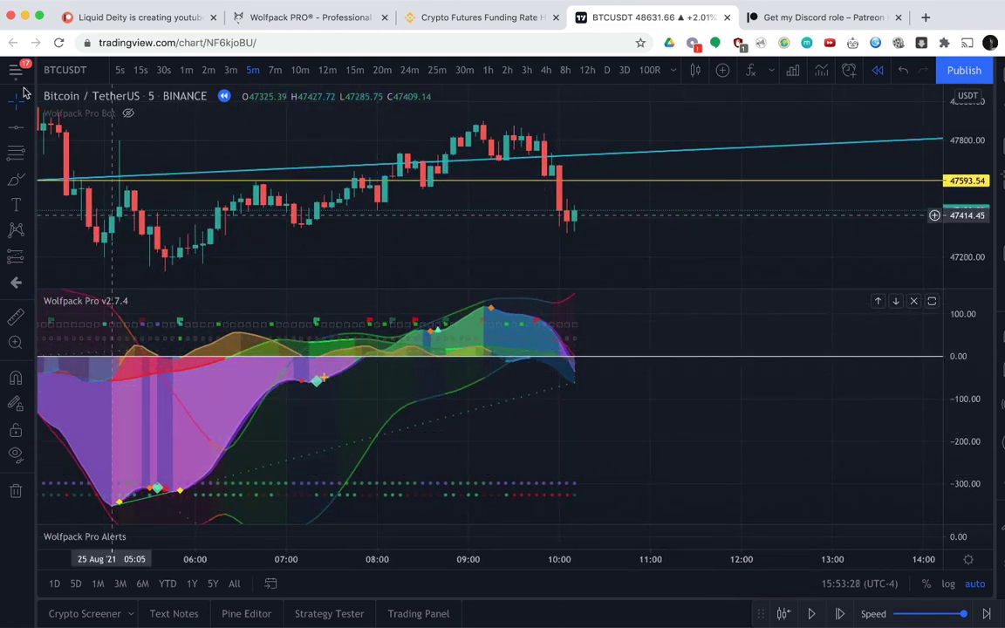
Draw a short cyan trend line from about 47817.60 up to 48122.51 above the 25 Aug candles, and discard it.
left_click(30, 128)
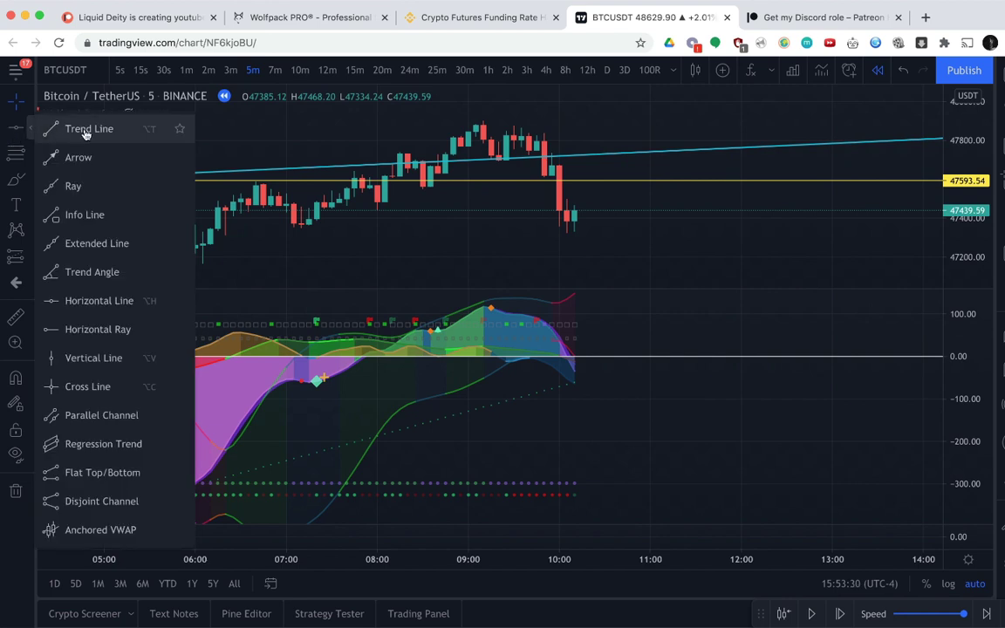
left_click(86, 129)
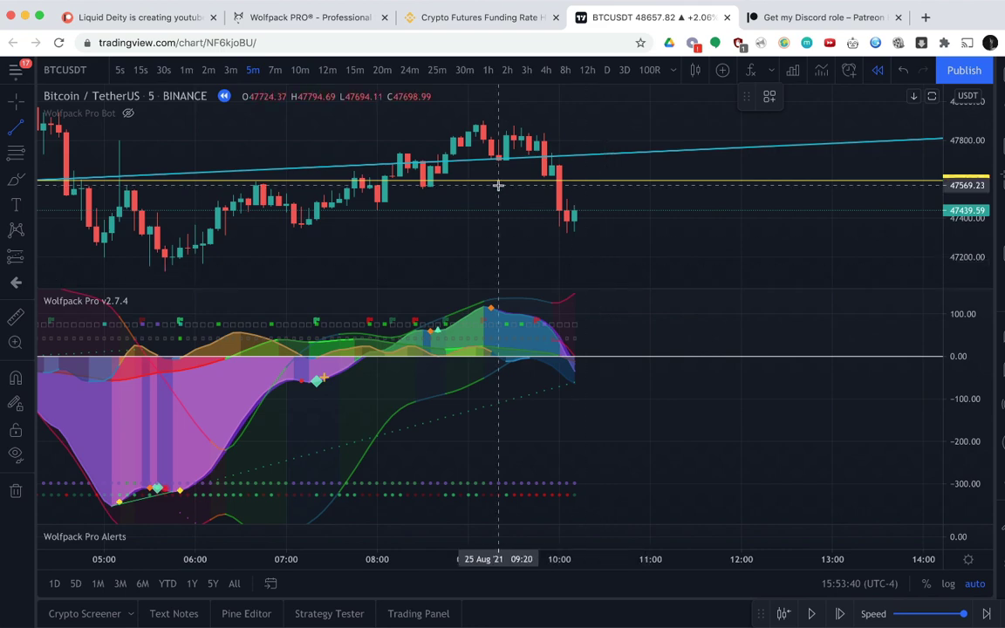
scroll(498, 184, "left", 5)
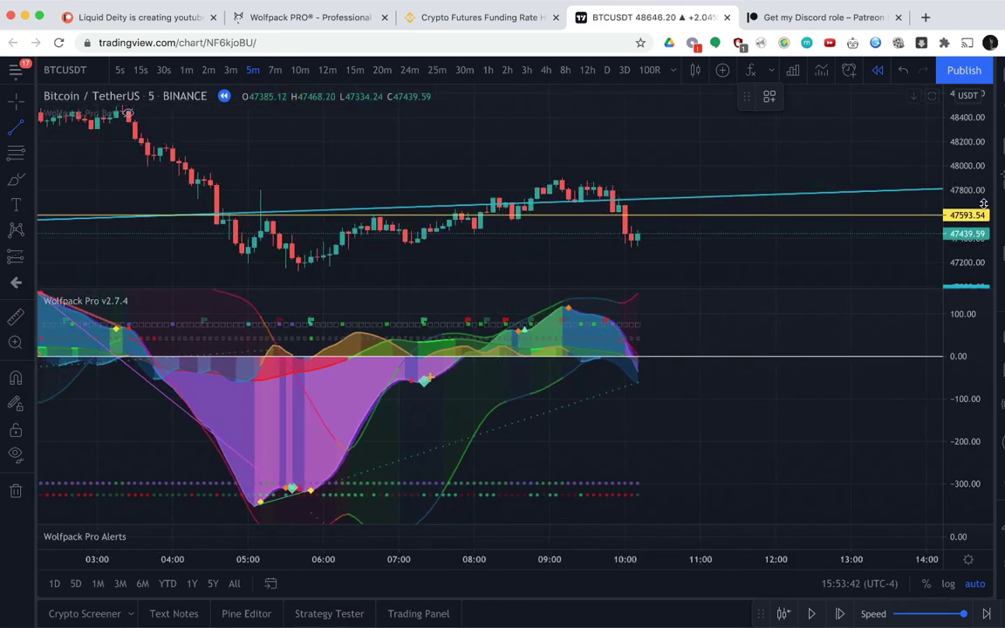
left_click(585, 141)
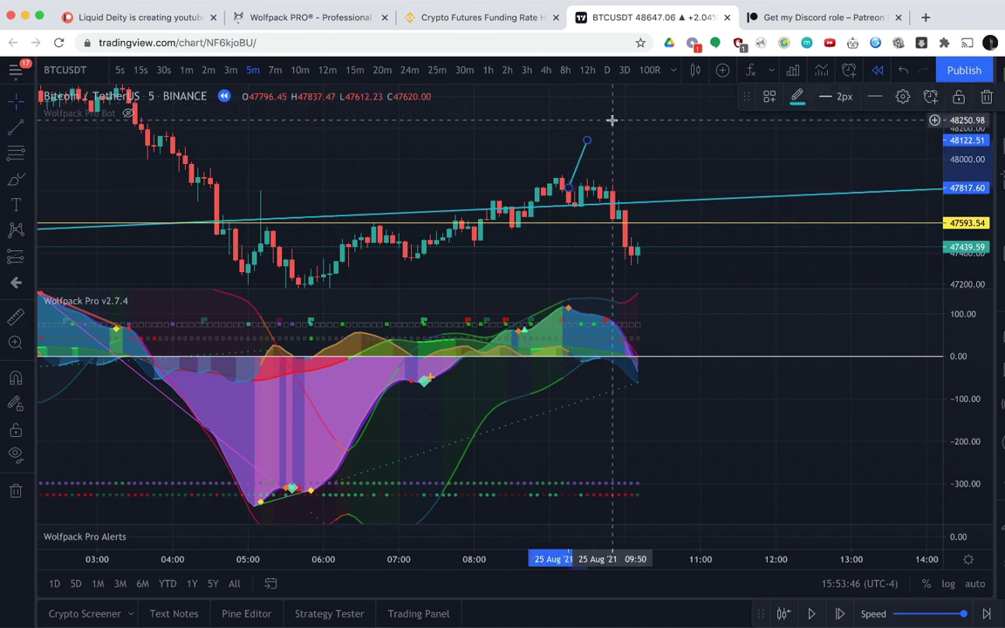
key("Escape")
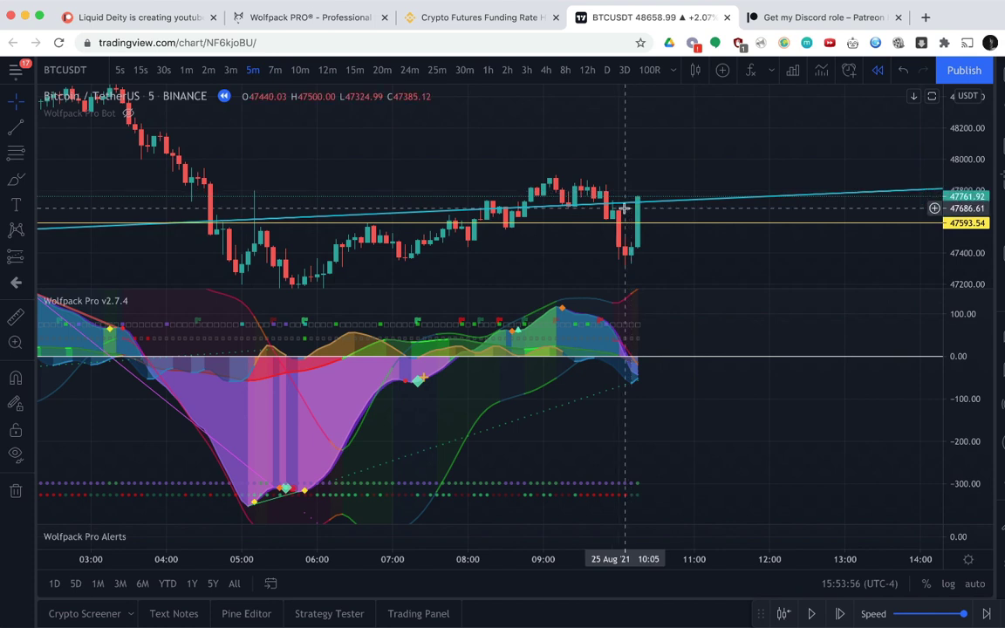
scroll(624, 210, "up", 3)
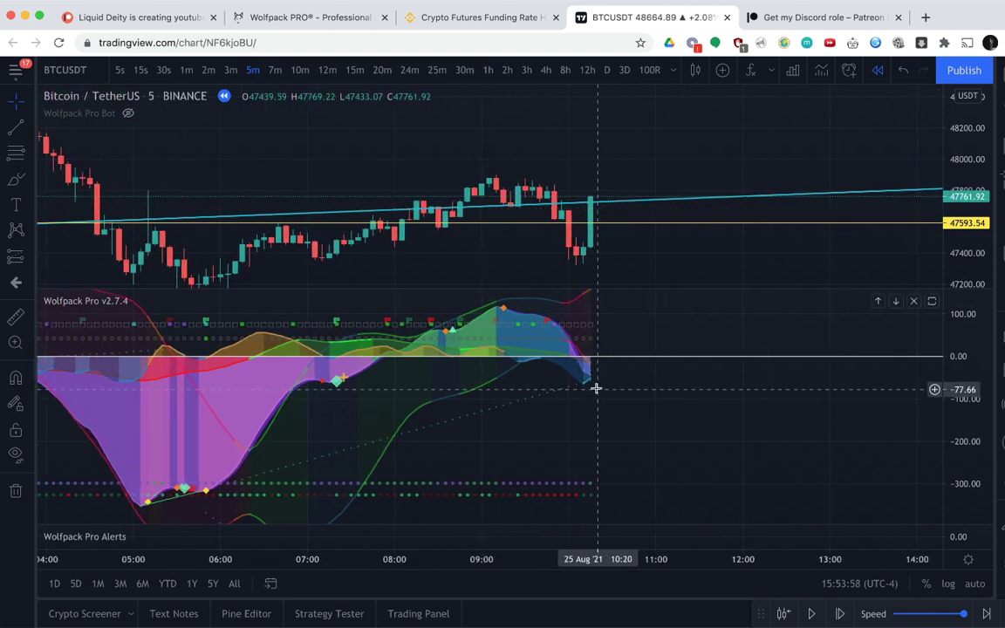
scroll(595, 388, "up", 3)
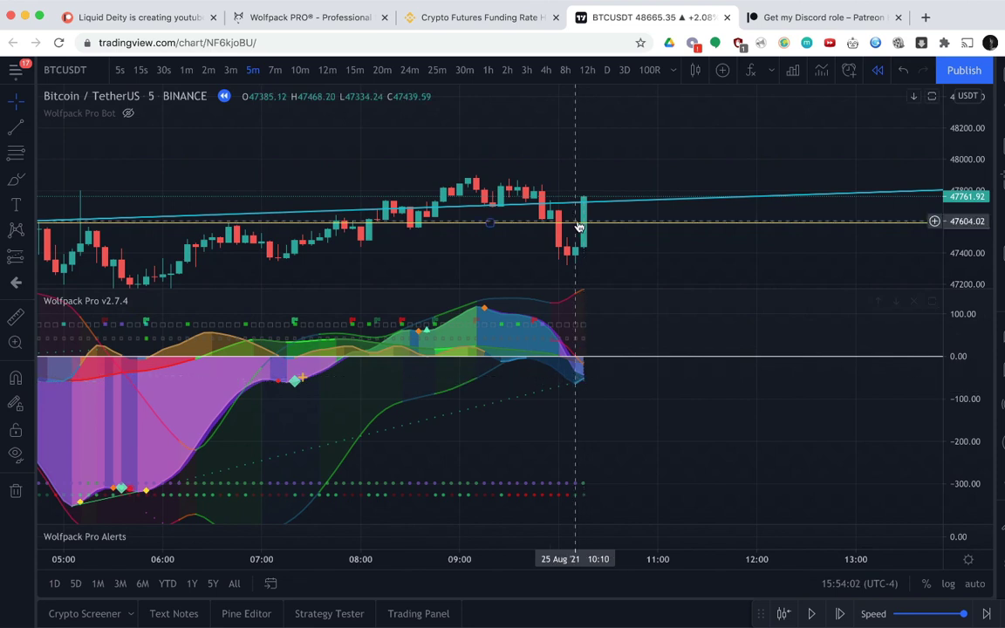
scroll(593, 288, "down", 2)
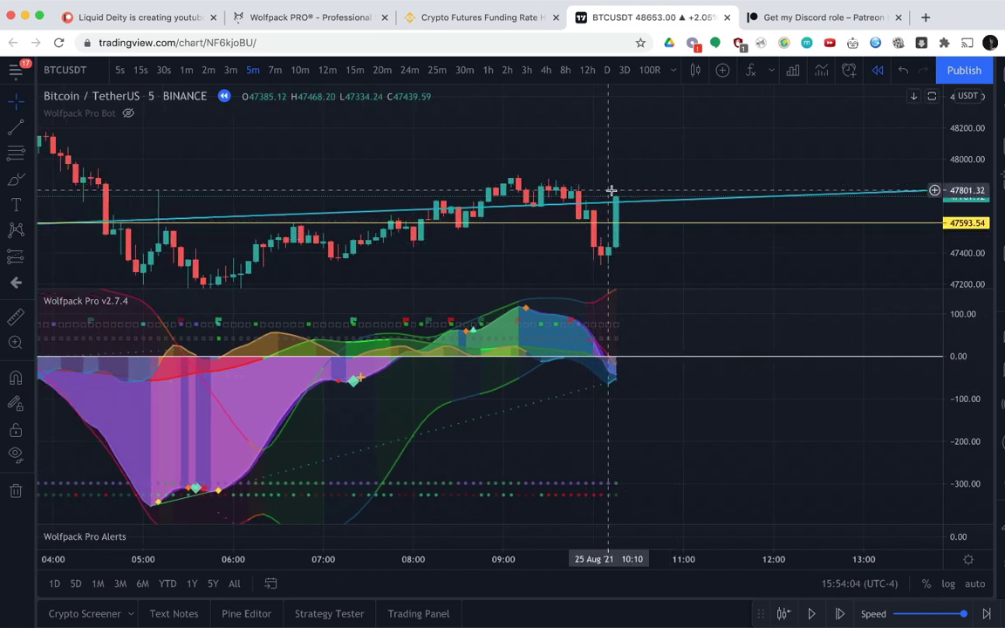
left_click(17, 131)
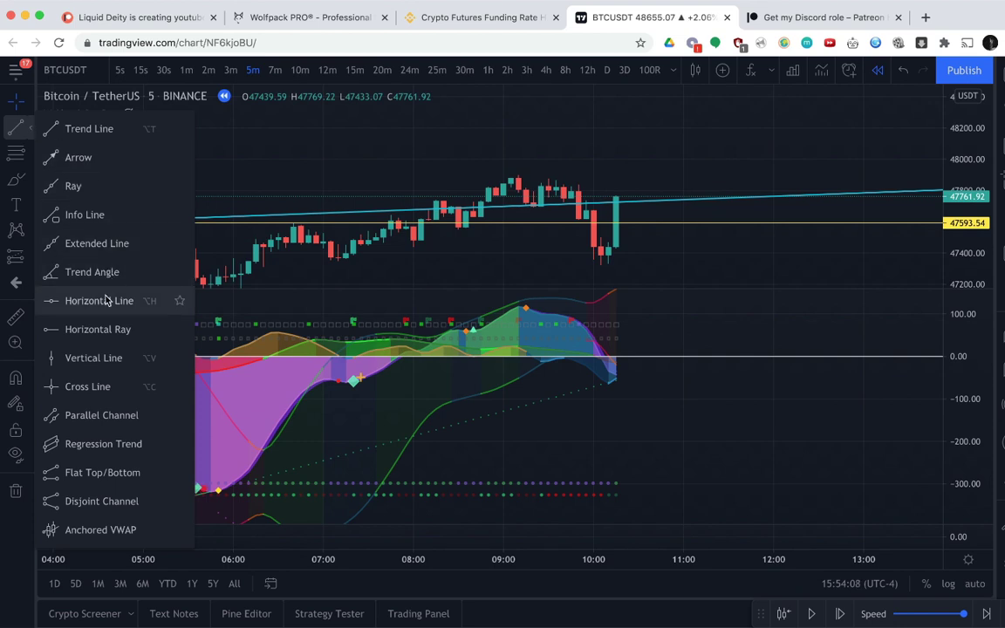
left_click(253, 125)
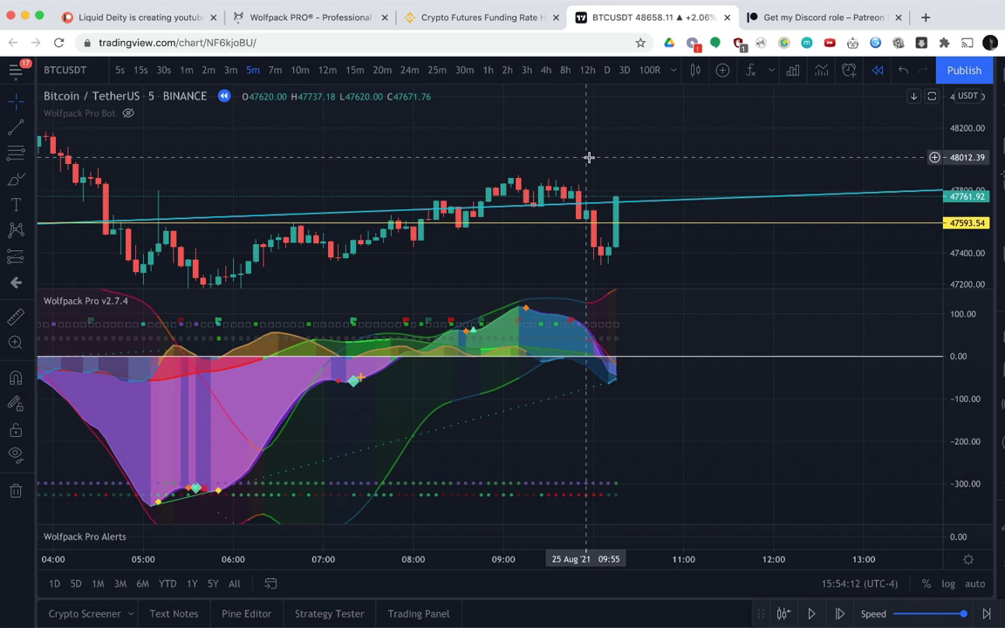
Inspect the drop on the 3m and 1m charts, circling the Wolfpack Pro markers near 10:09 with the green Brush and removing the circle.
left_click(228, 75)
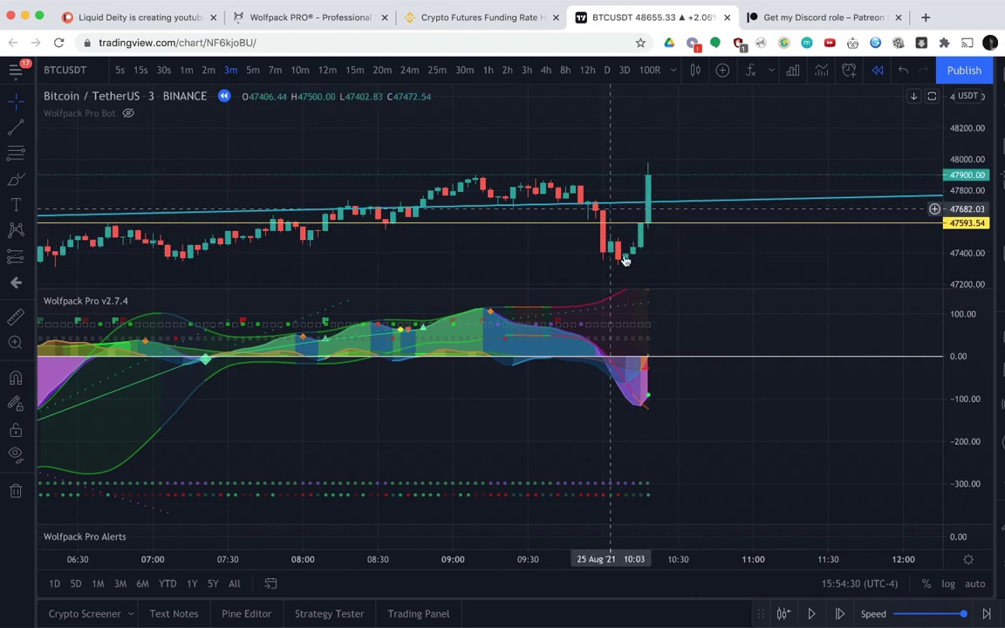
left_click(187, 71)
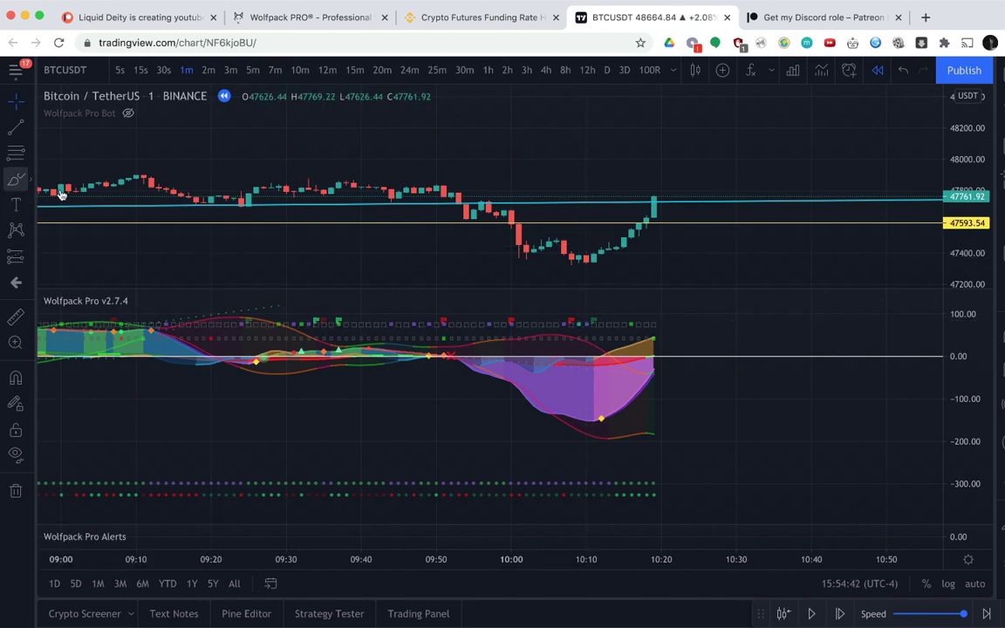
mouse_move(578, 339)
left_mouse_down()
mouse_move(569, 329)
mouse_move(582, 314)
left_mouse_up()
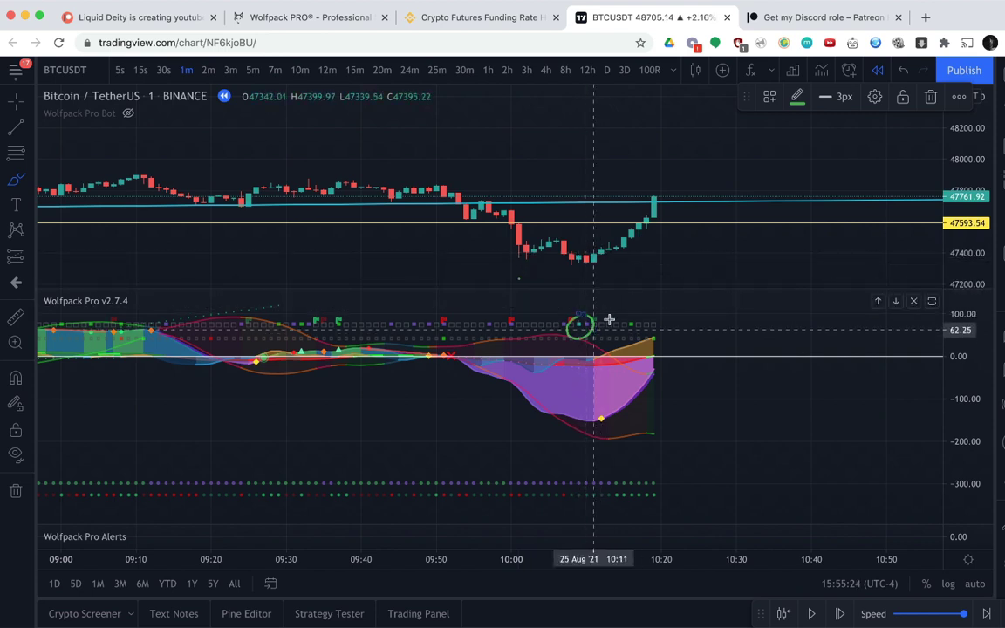
key("Escape")
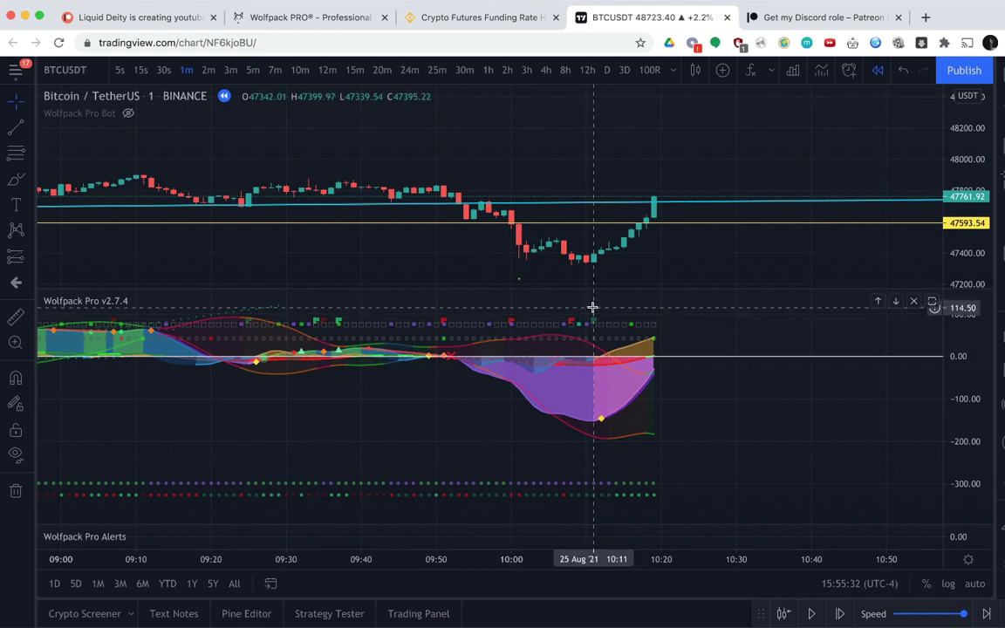
left_click_drag(581, 314, 538, 314)
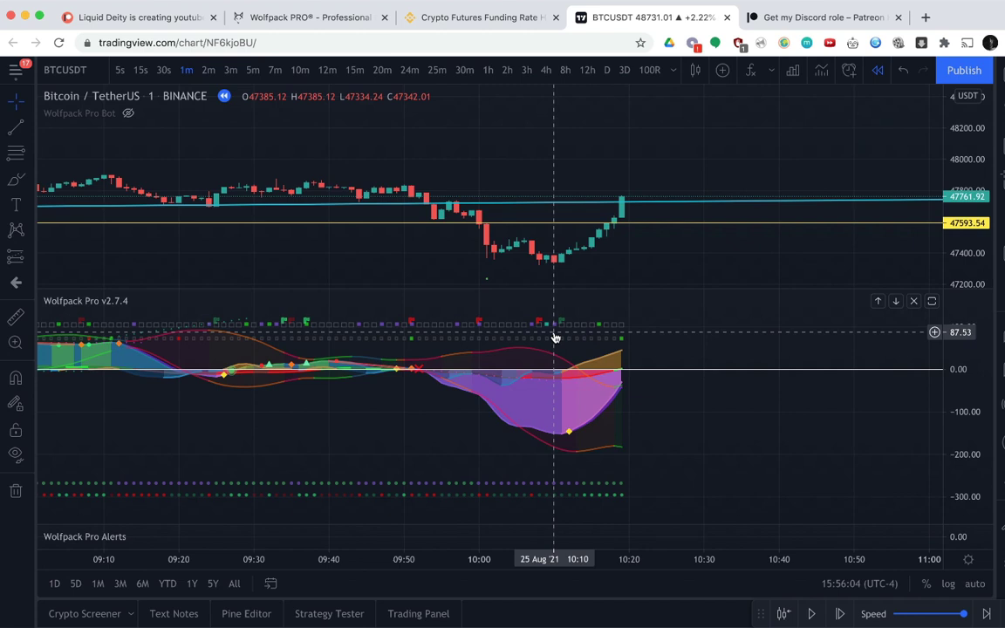
Check the candles and Wolfpack Pro indicator around 10:00 on the 3m chart.
left_click(229, 73)
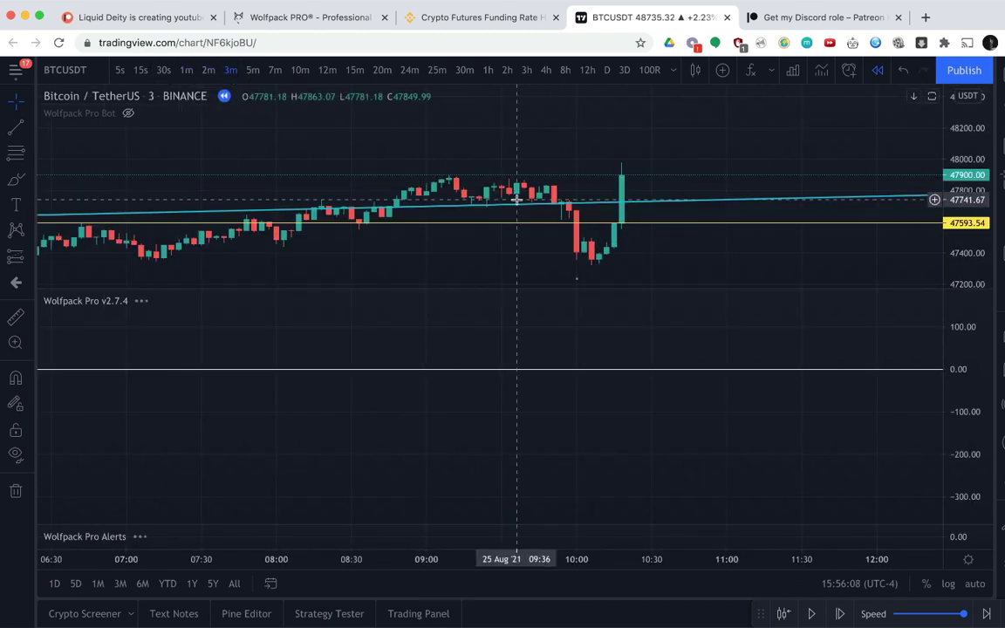
scroll(516, 200, "right", 3)
scroll(516, 199, "left", 3)
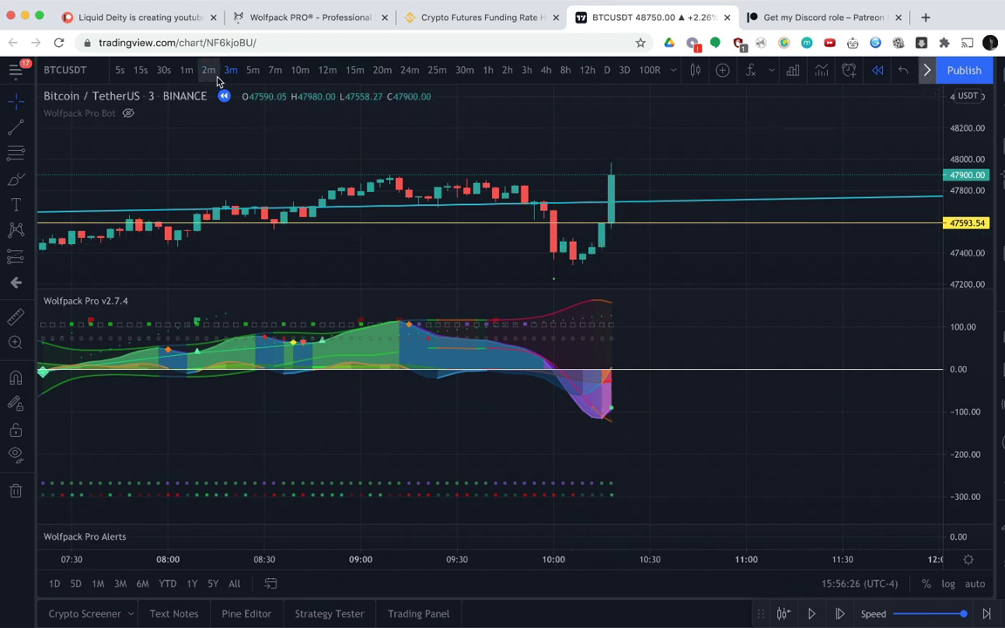
Return the chart to the 5m timeframe and advance the bar replay to about 12:20, beneath the descending cyan trend line.
left_click(252, 75)
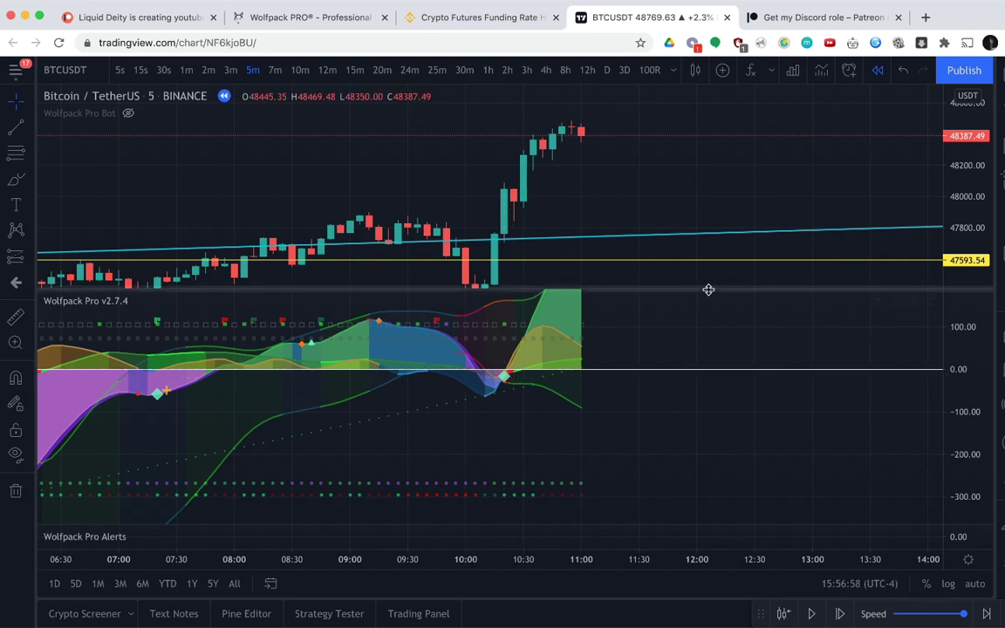
left_click_drag(693, 311, 657, 378)
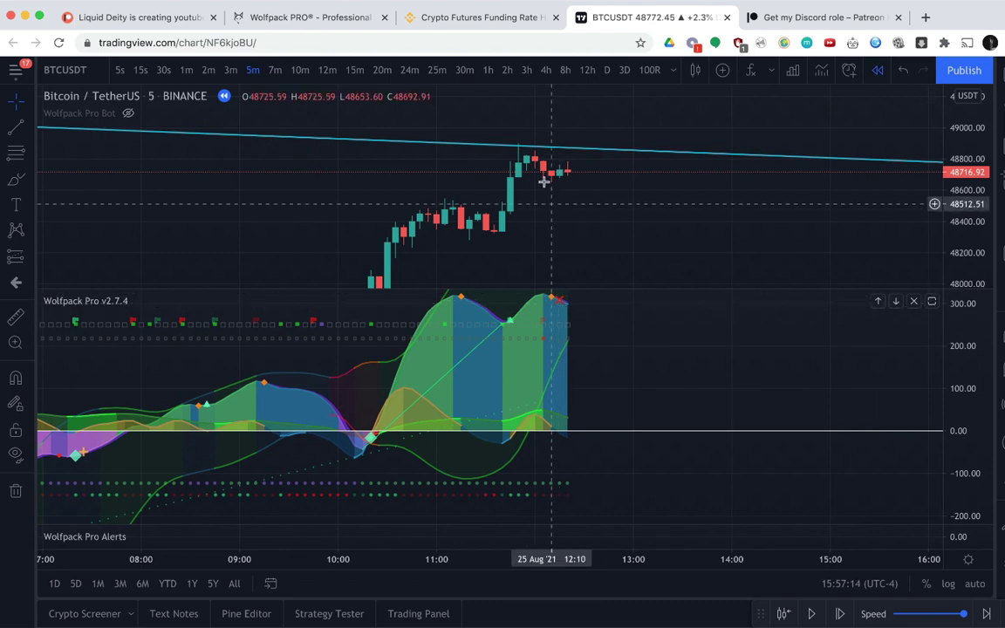
scroll(545, 179, "down", 1)
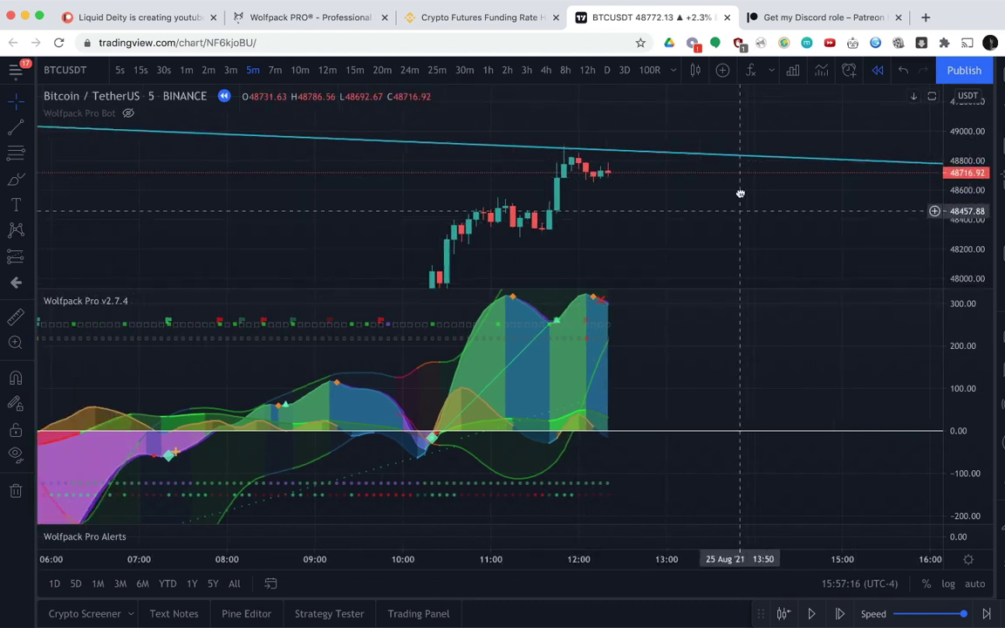
left_click_drag(739, 190, 759, 133)
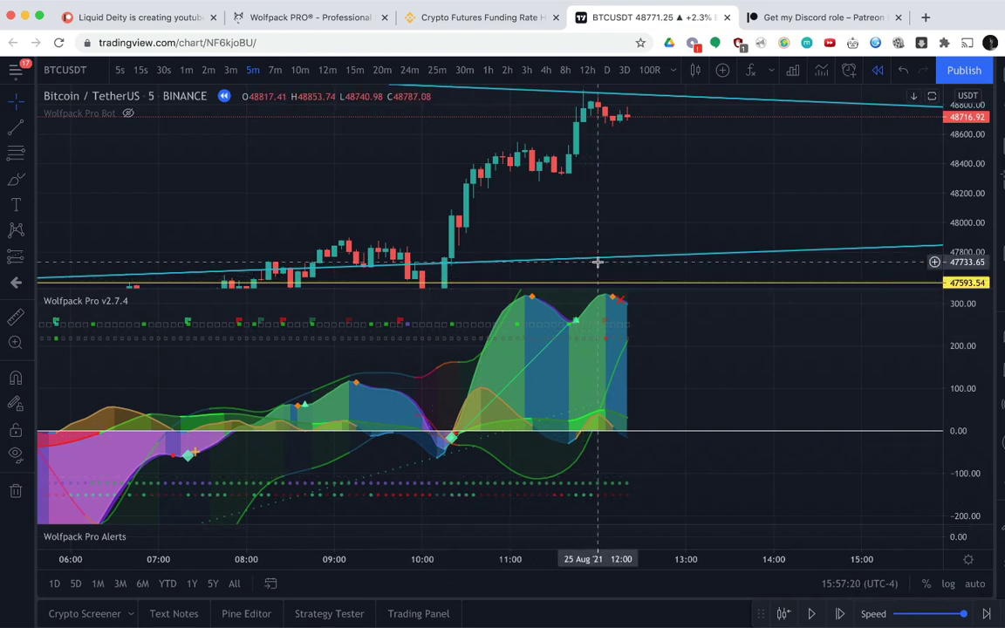
Switch to Discord to review the btc-high-timeframe alerts, and return to the TradingView BTCUSDT chart.
key("super+Tab")
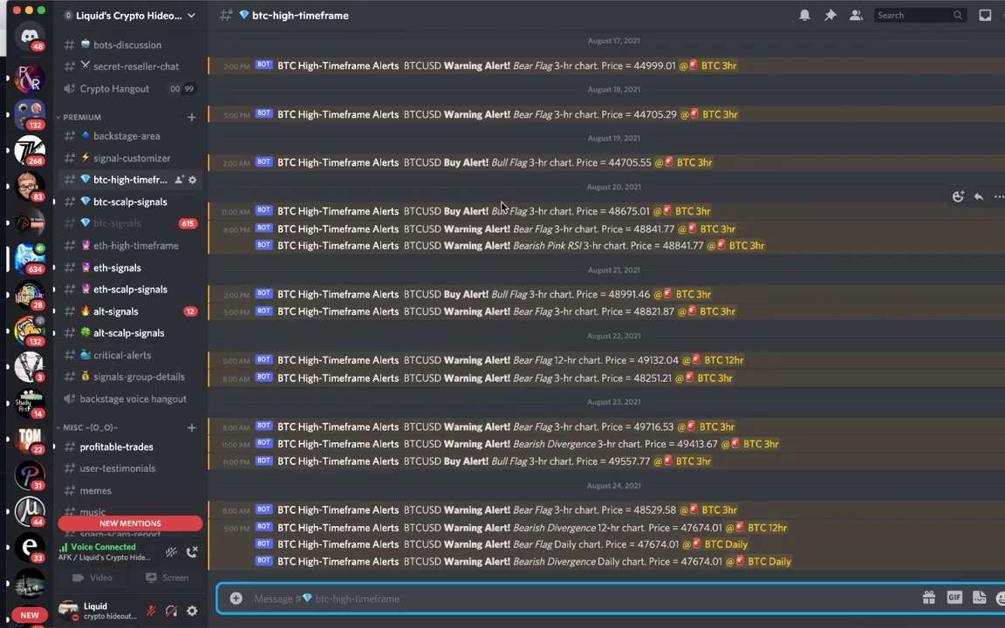
key("super+Tab")
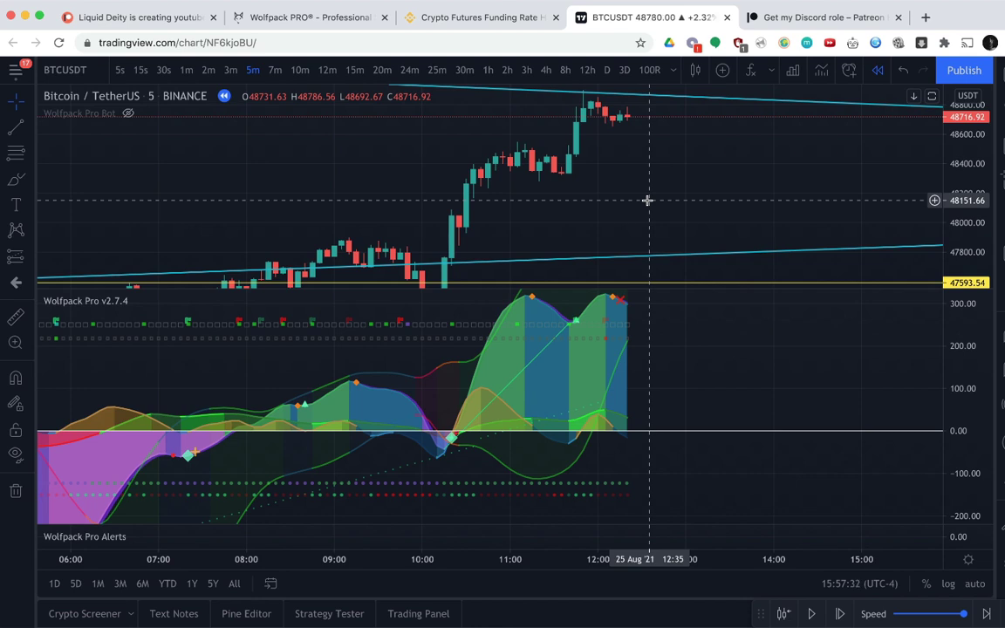
key("super+Tab")
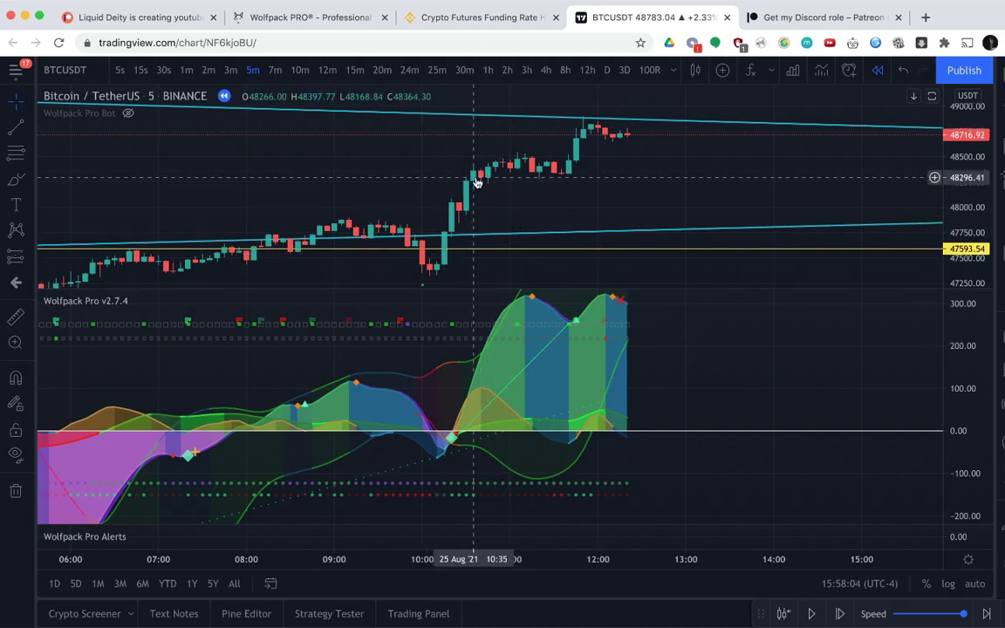
Review the Liquid Deity membership levels on Patreon, and return to the BTCUSDT 5m chart on TradingView.
left_click(173, 14)
scroll(724, 253, "down", 5)
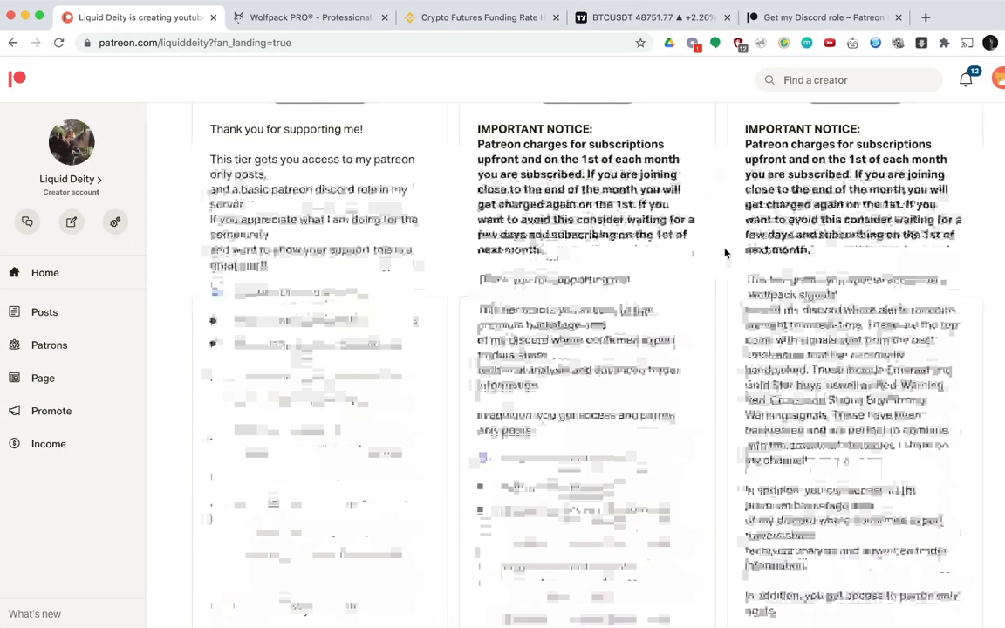
scroll(723, 253, "up", 5)
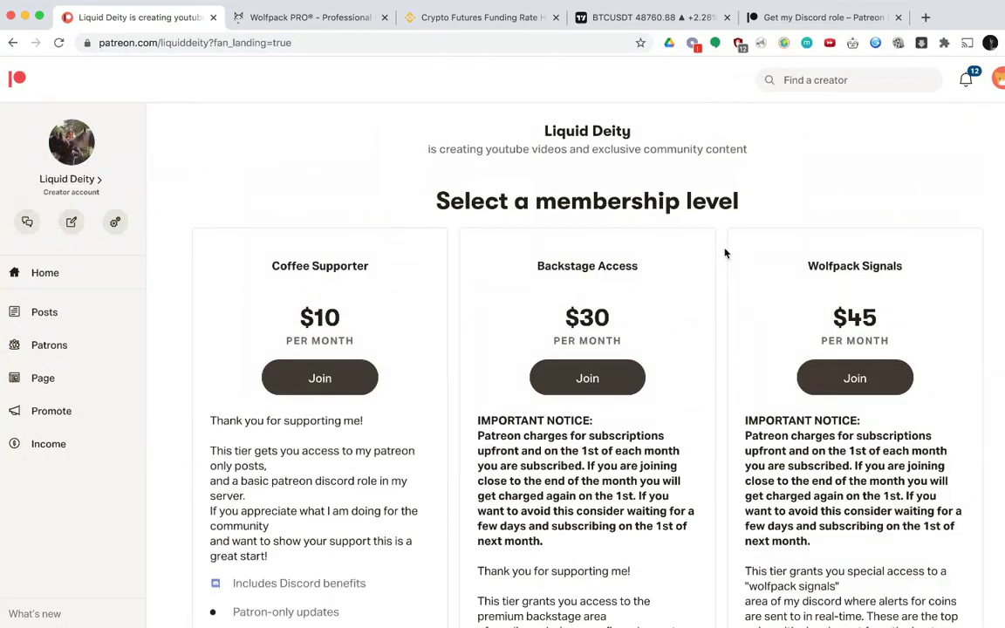
left_click(683, 19)
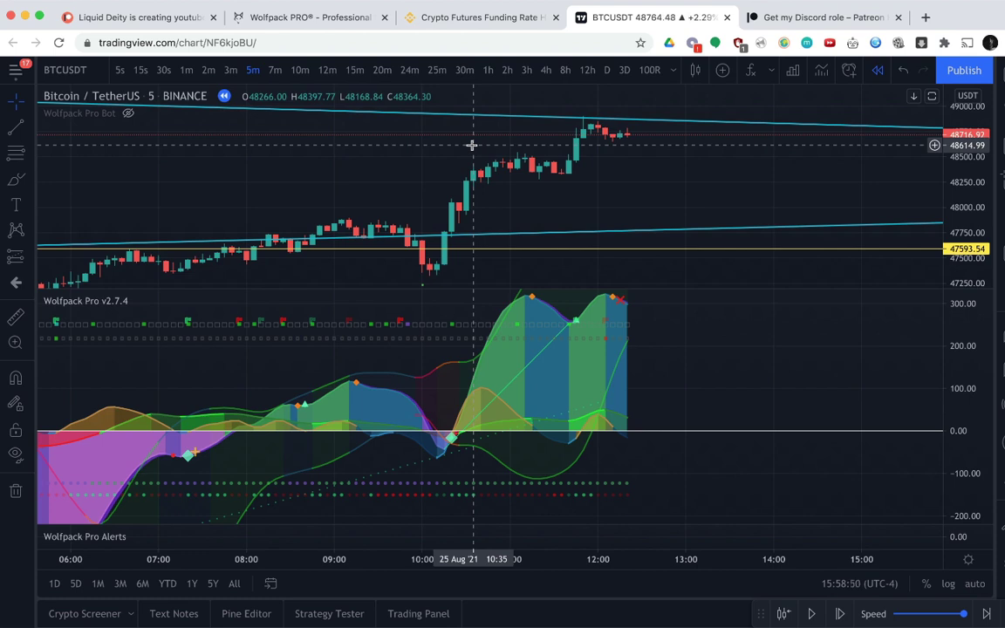
left_click_drag(498, 128, 533, 105)
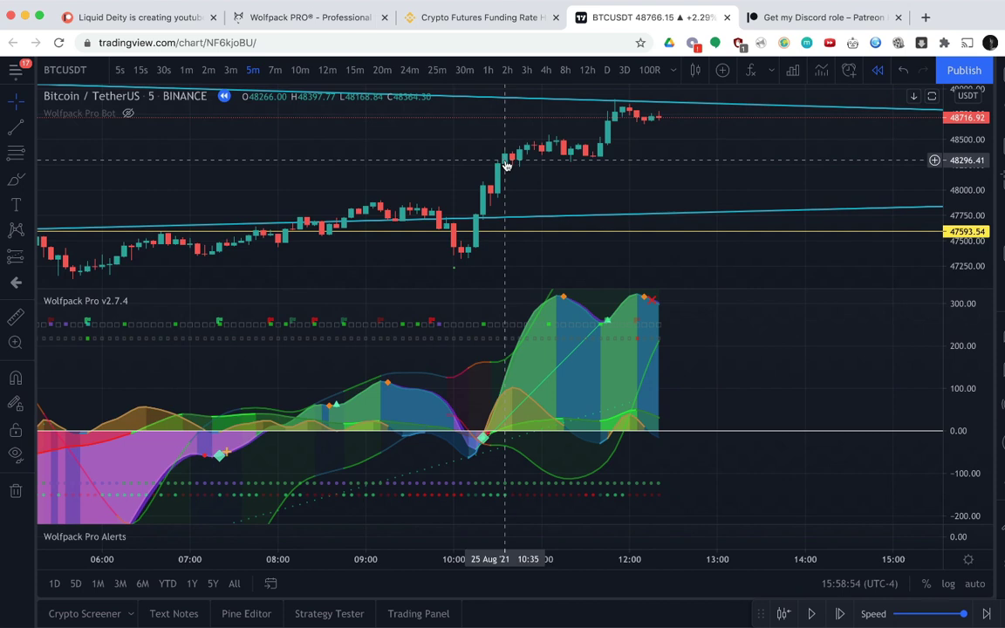